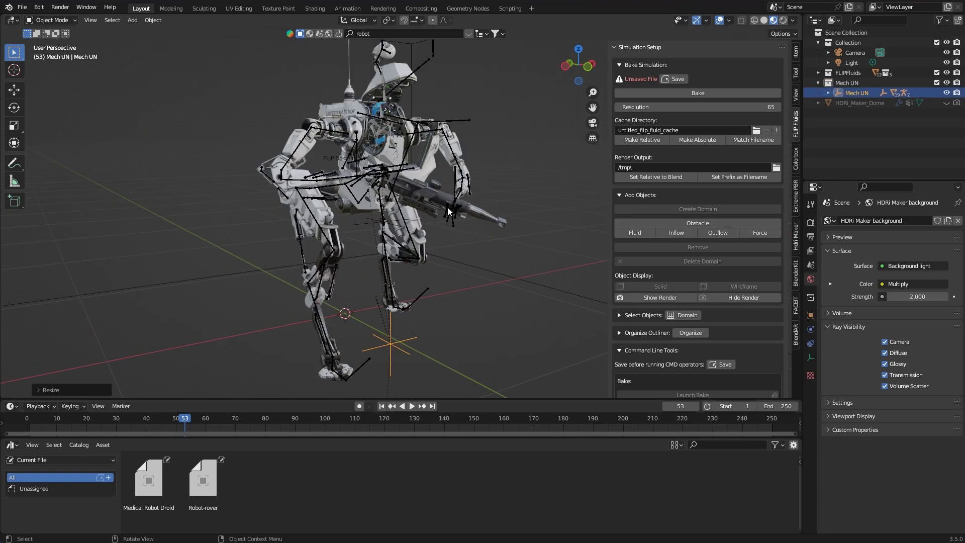
Set the robot's autocannon and legs as FLIP Fluids obstacles, then select the robot's rig
click(424, 204)
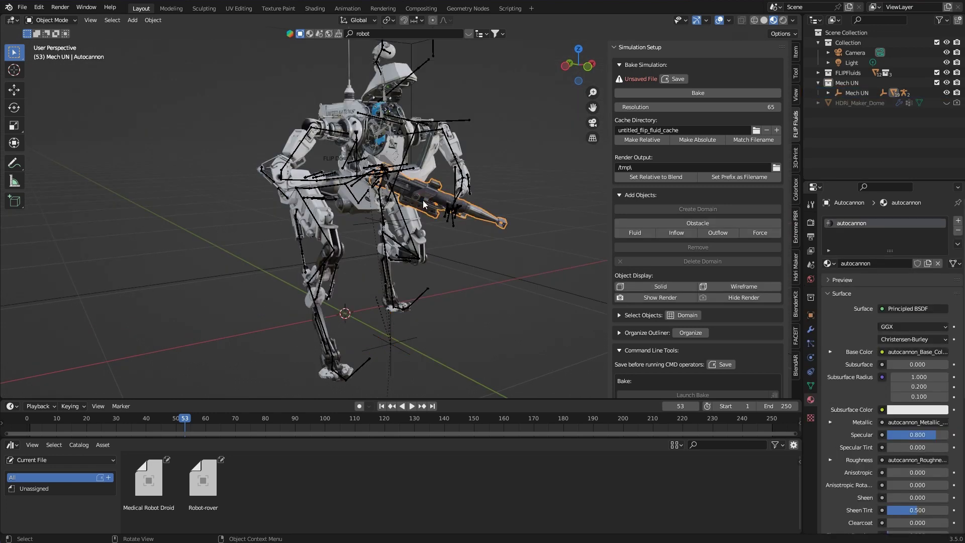
click(698, 222)
click(422, 240)
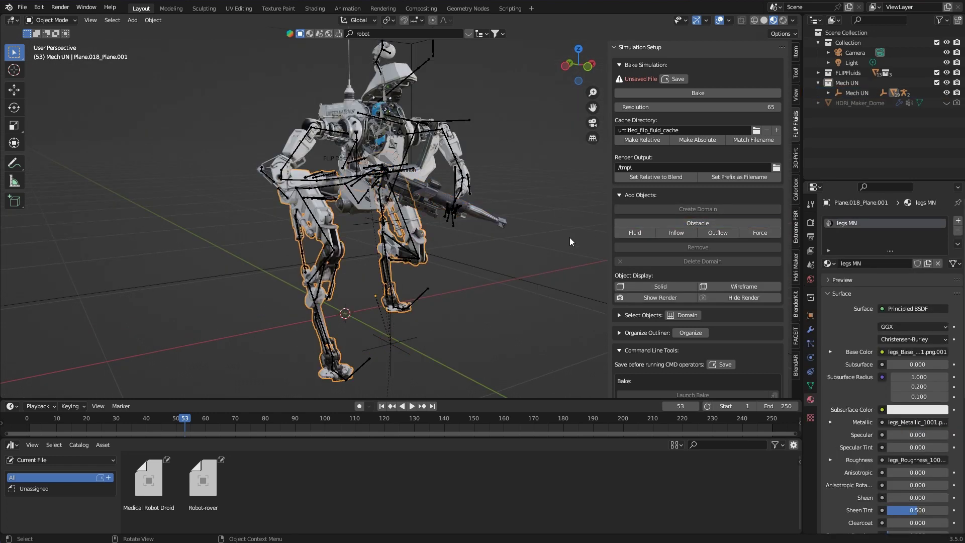
click(698, 223)
click(458, 170)
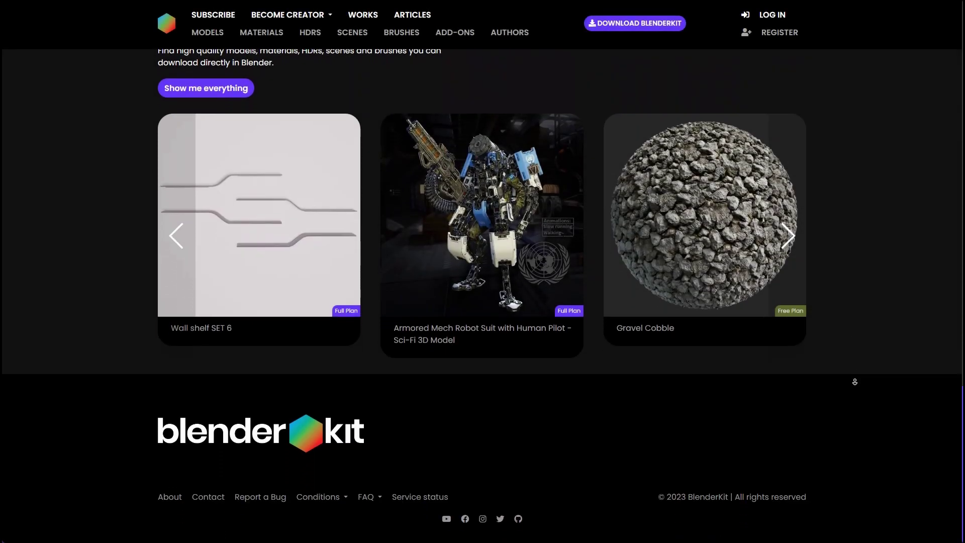
Open 'Show me everything' on BlenderKit and scroll through the 3D assets gallery
click(208, 92)
middle_click(88, 297)
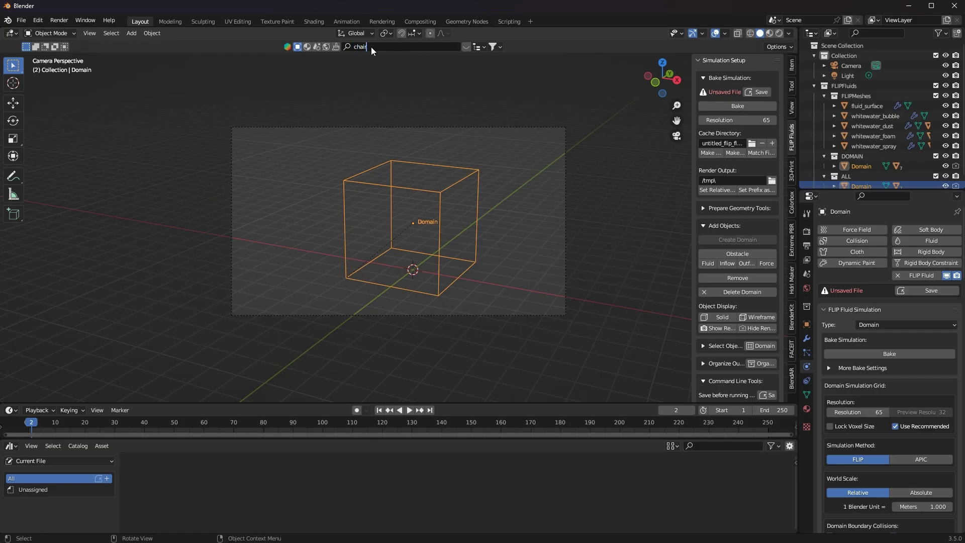
Search BlenderKit for 'chair', go to the next results page, and drag the white chair into the domain
key(Return)
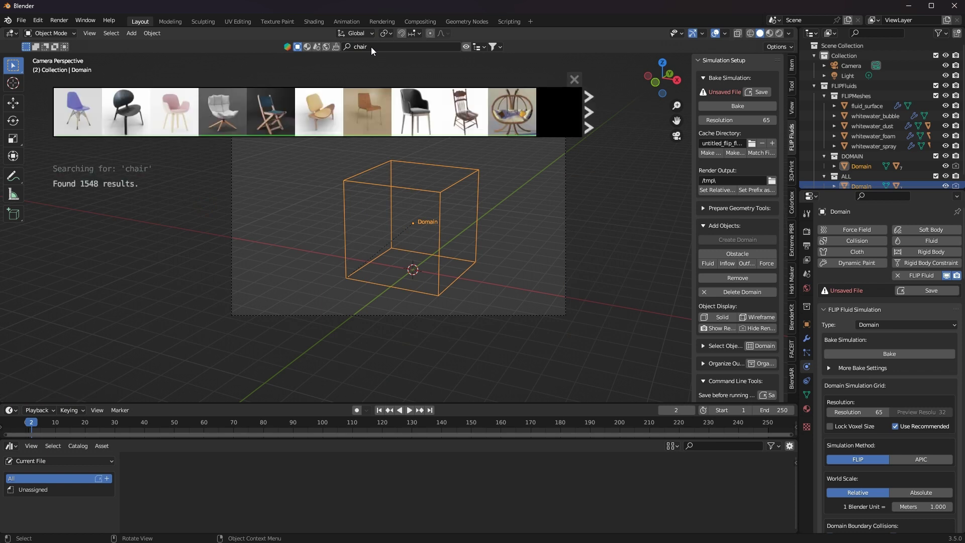
click(592, 122)
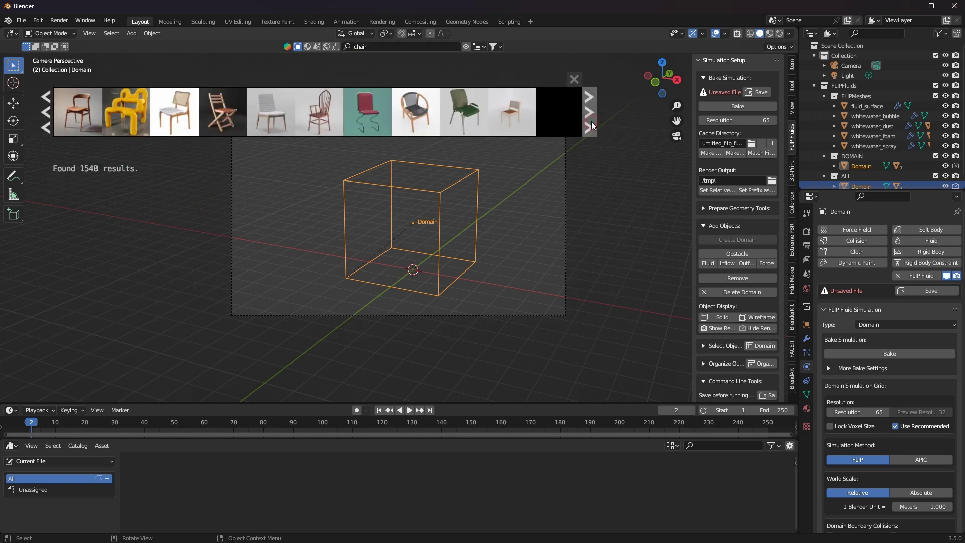
mouse_move(262, 106)
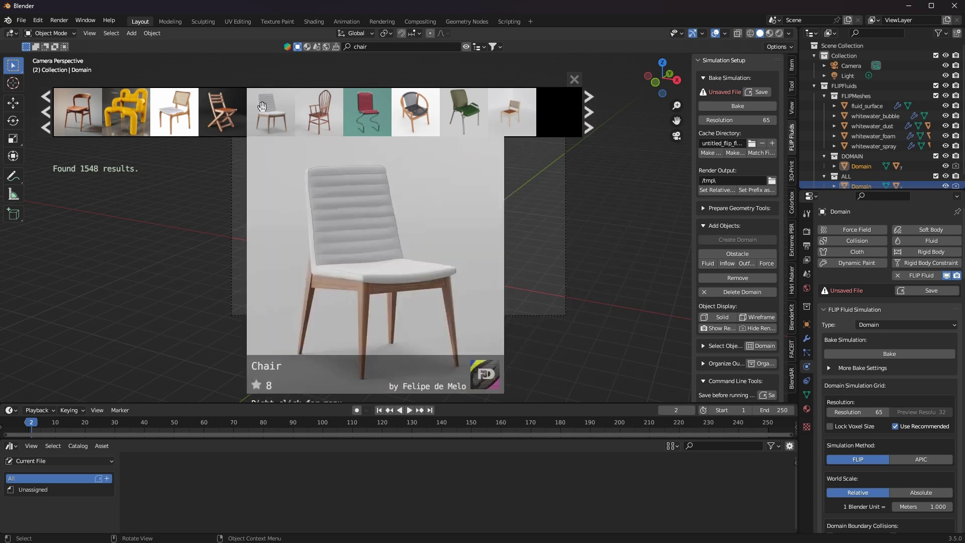
drag(266, 108, 414, 267)
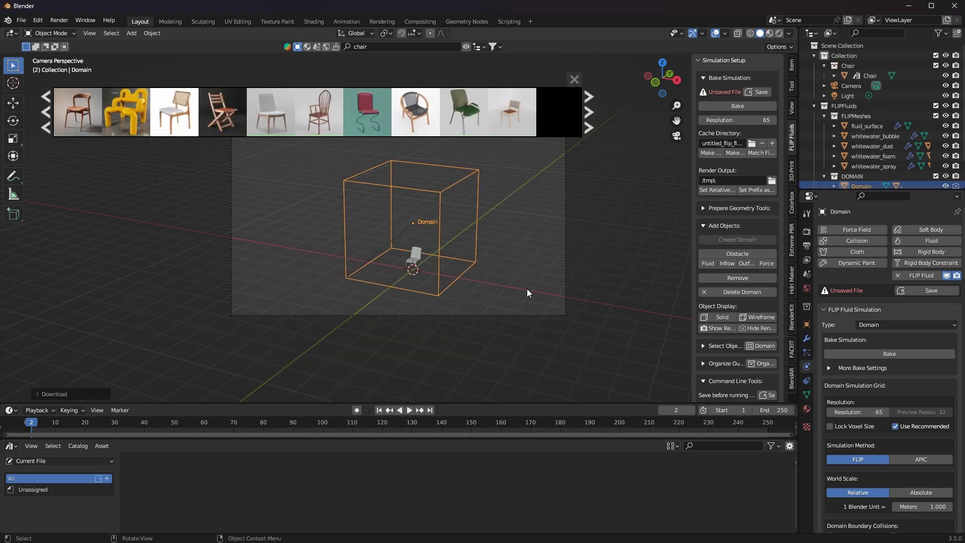
scroll(527, 289, up, 4)
scroll(527, 289, up, 2)
scroll(502, 218, up, 3)
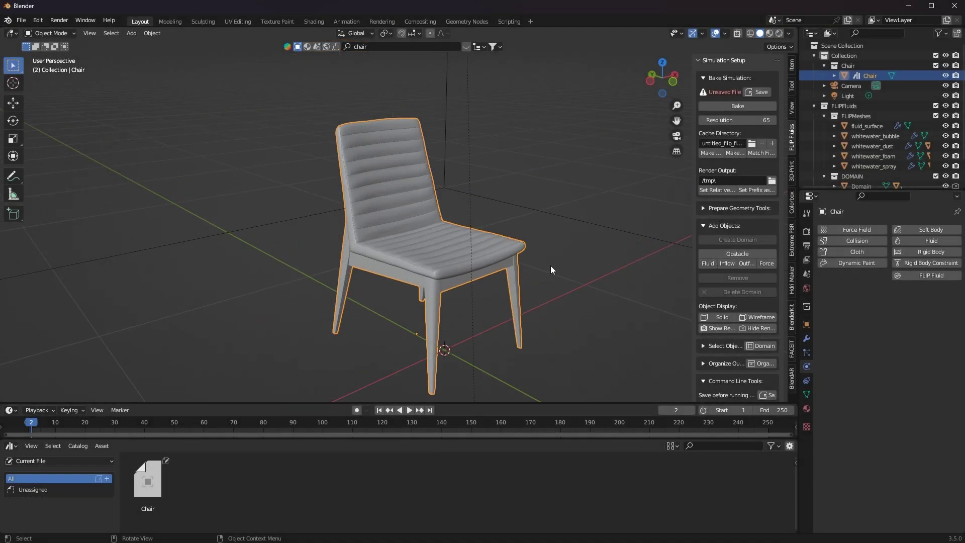
Inspect the chair's mesh in Edit Mode, then return to Object Mode and frame it facing forward
key(Tab)
middle_drag(577, 265, 473, 266)
key(Tab)
key(KP_Decimal)
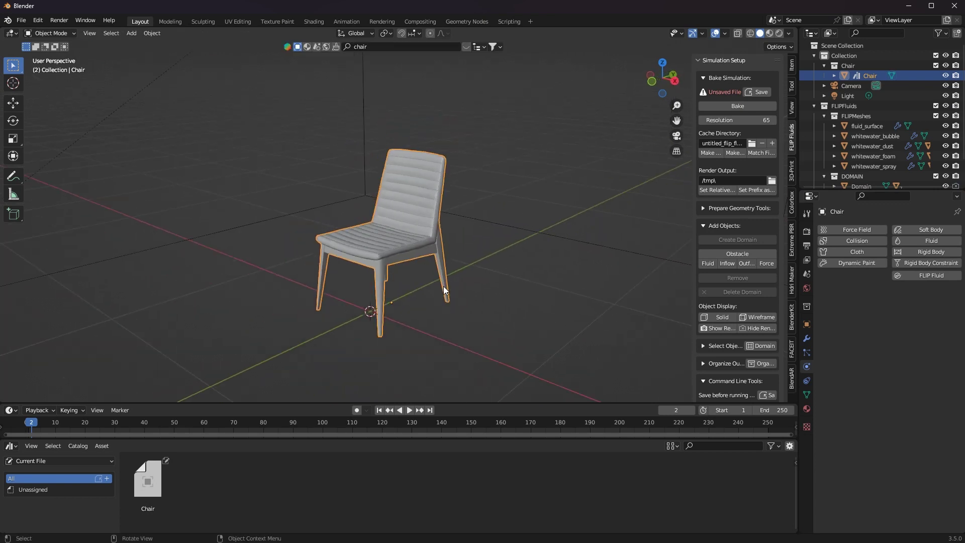
middle_drag(460, 290, 411, 289)
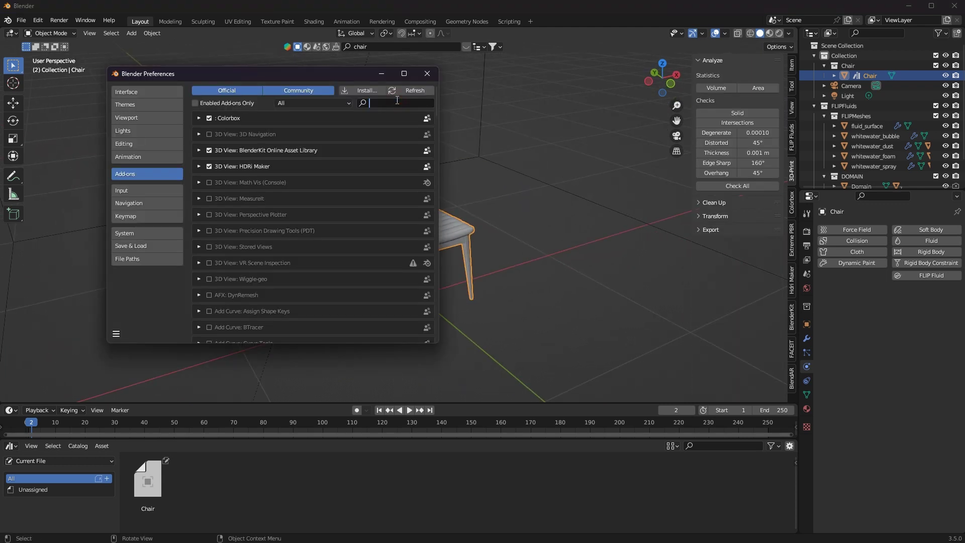
Confirm in Add-on preferences, filtered by 'print', that 3D-Print Toolbox is enabled, then close Preferences
click(397, 103)
text(print)
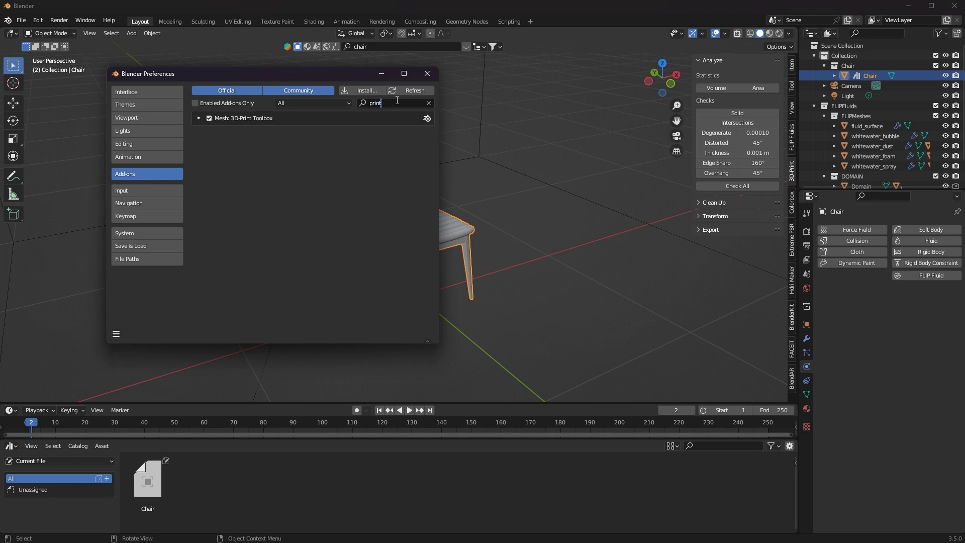
click(427, 74)
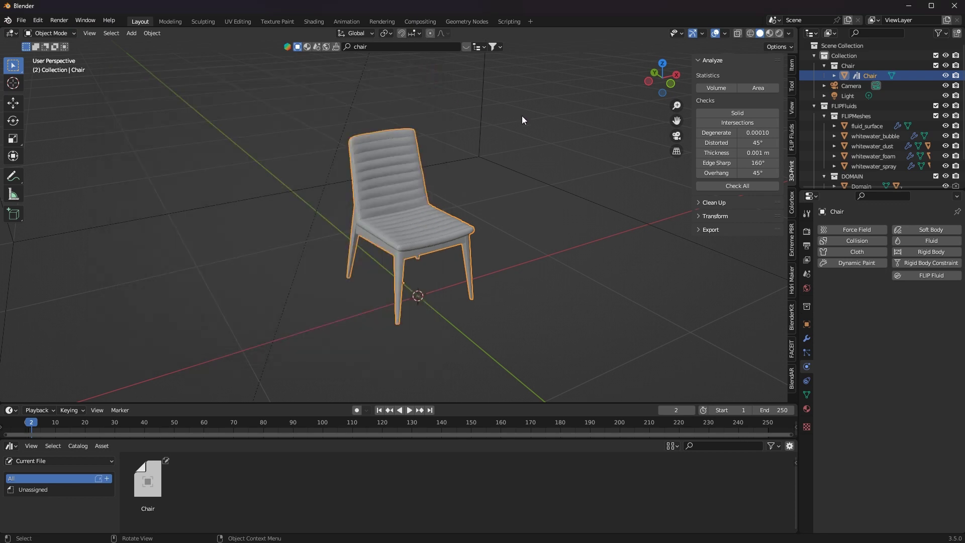
Run Check All on the chair and apply Make Manifold from Clean Up, leaving 0 zero edges
click(762, 185)
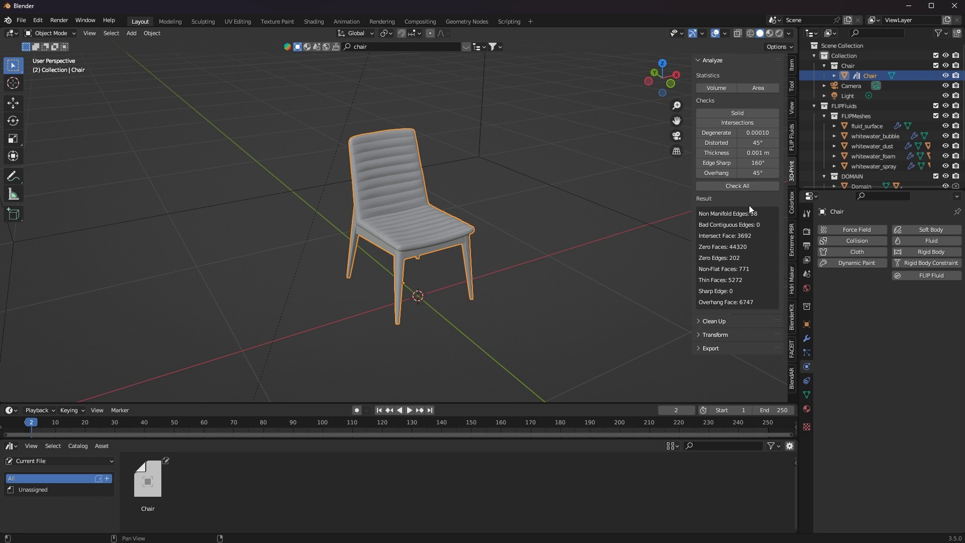
click(700, 321)
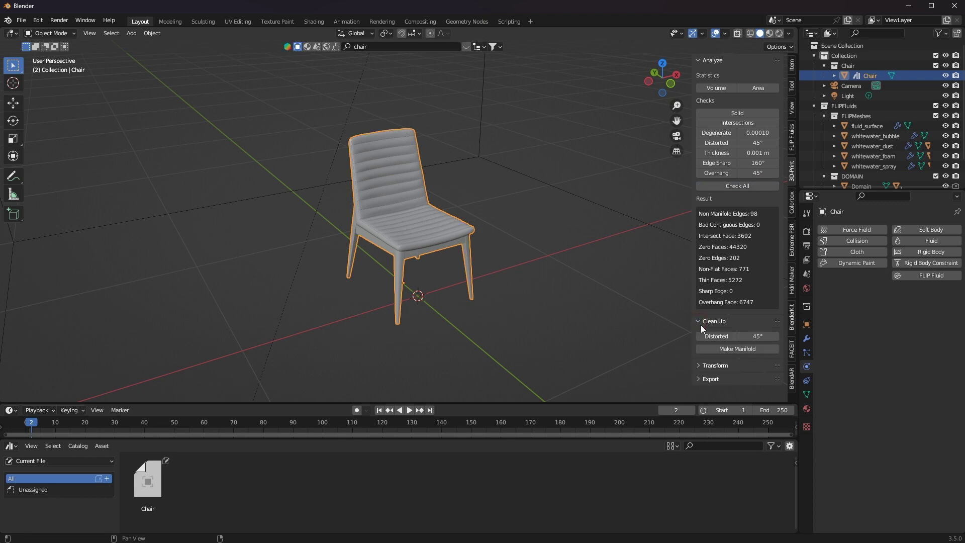
click(765, 349)
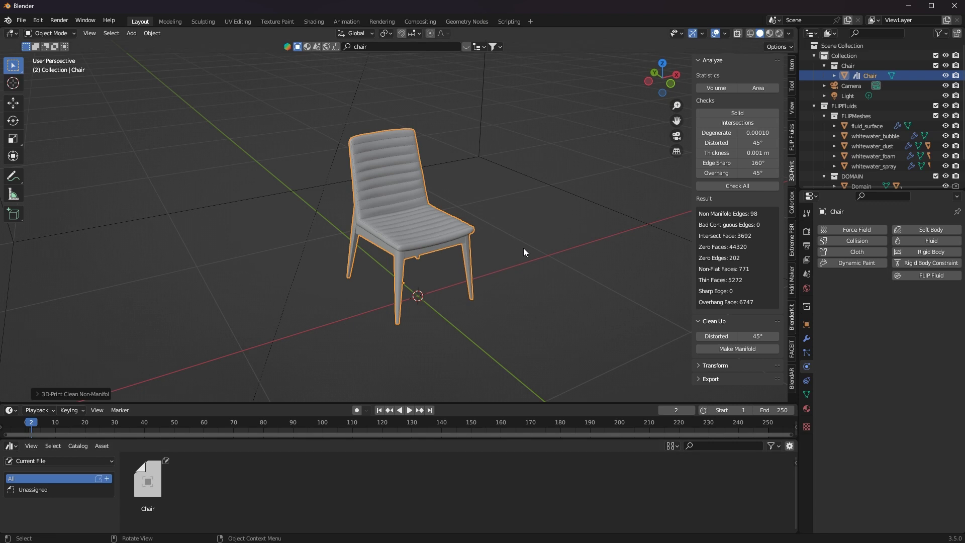
scroll(523, 249, up, 1)
scroll(523, 248, up, 2)
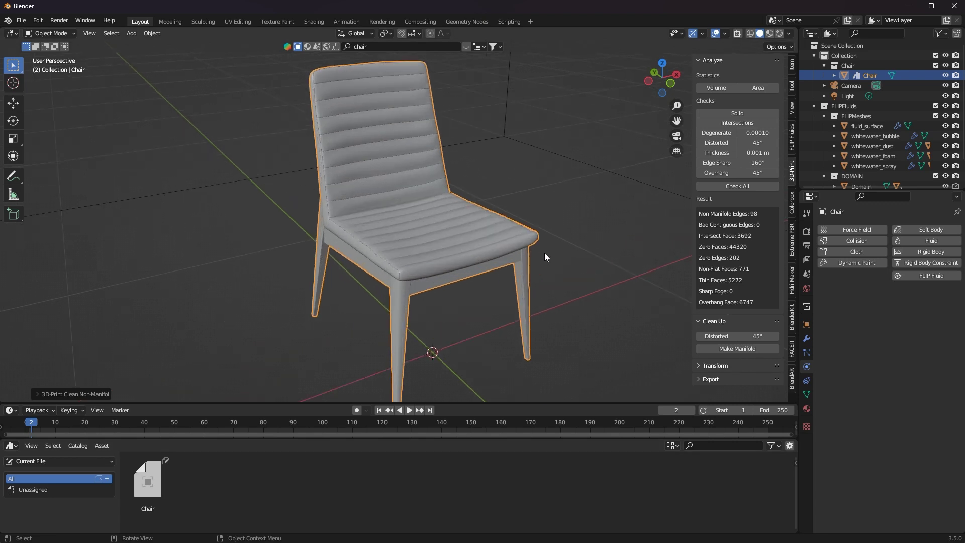
middle_drag(537, 253, 502, 249)
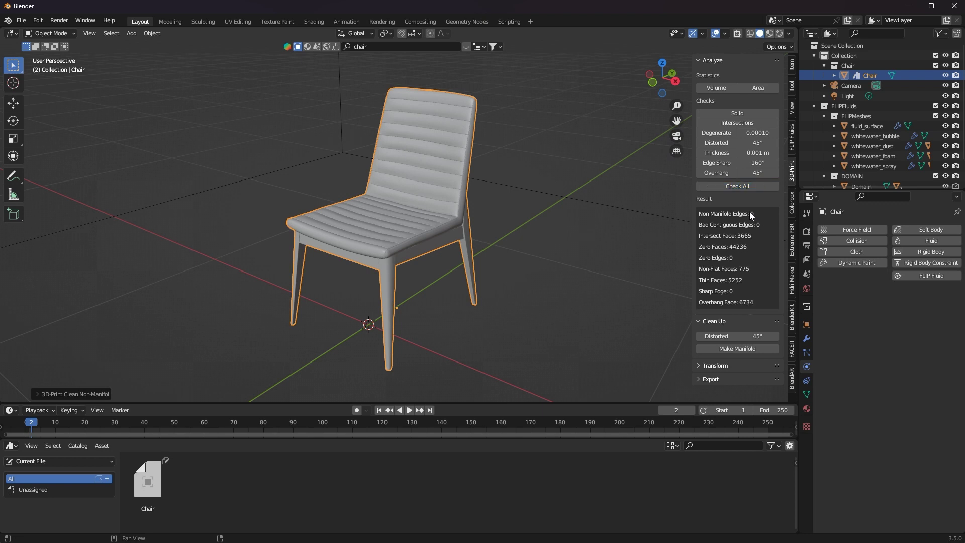
click(792, 147)
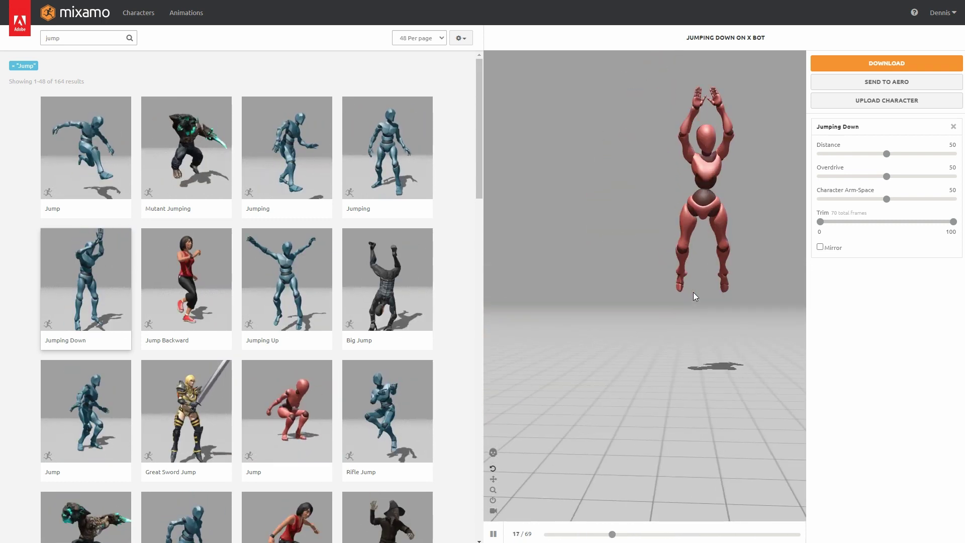
Open Mixamo's download settings for Jumping Down: FBX Binary, with skin, 30 fps
click(694, 270)
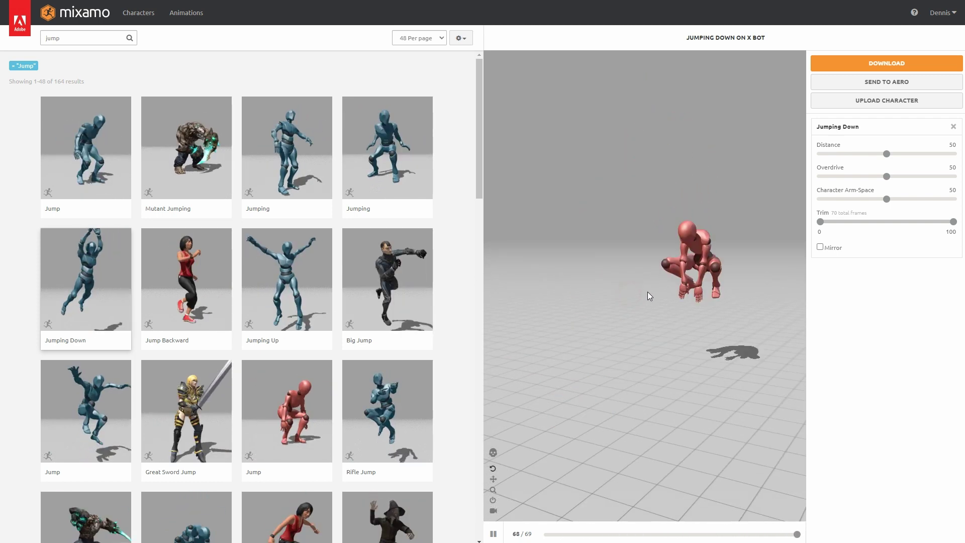
click(903, 67)
Dismiss the splash screen and start an FBX import from File > Import
click(337, 181)
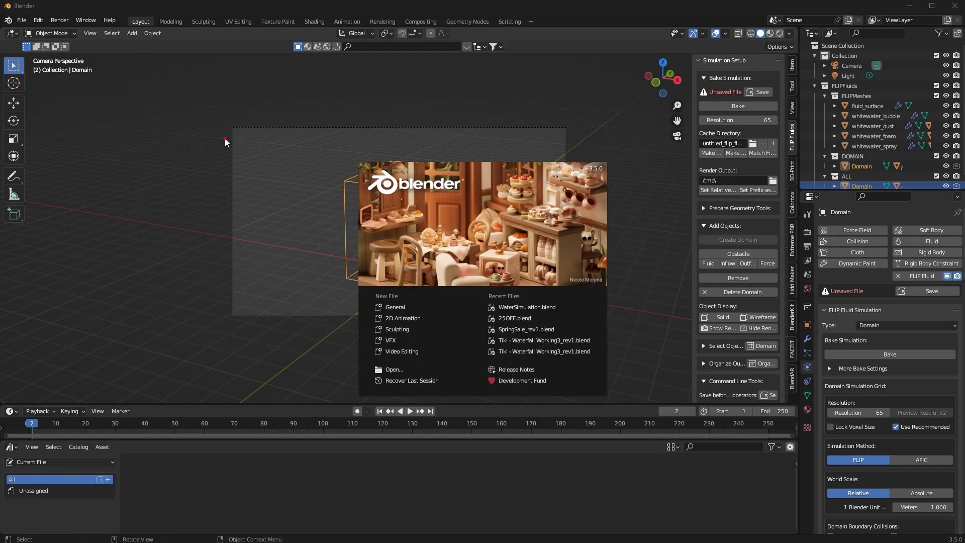
click(225, 141)
click(22, 20)
mouse_move(42, 159)
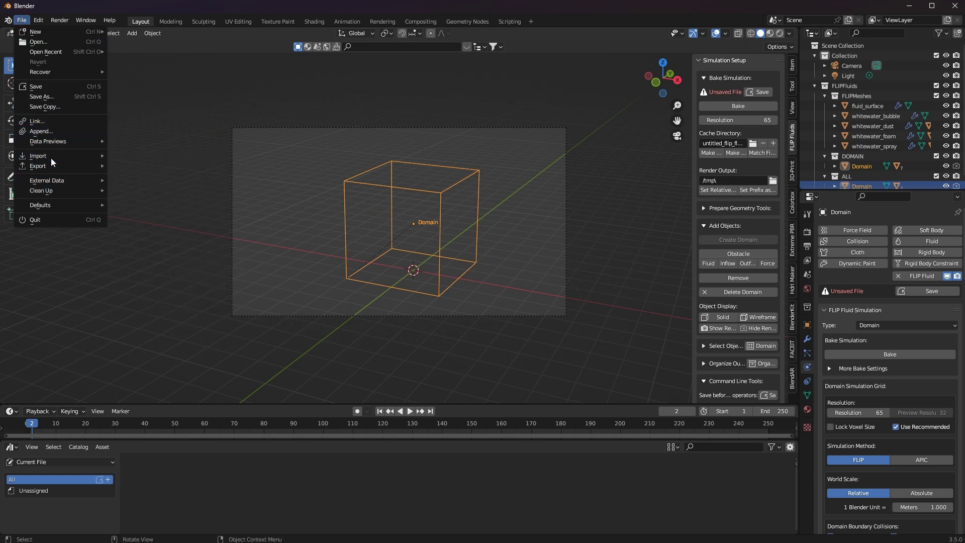
click(165, 261)
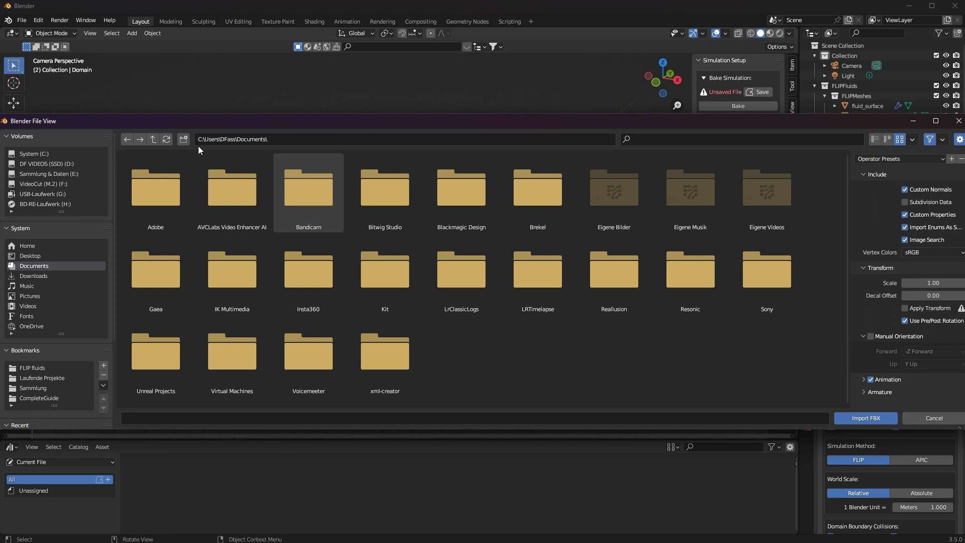
Browse to the CompleteGuide 'How to work with imported geometry' folder and select Jumping Down.fbx
click(36, 369)
click(44, 397)
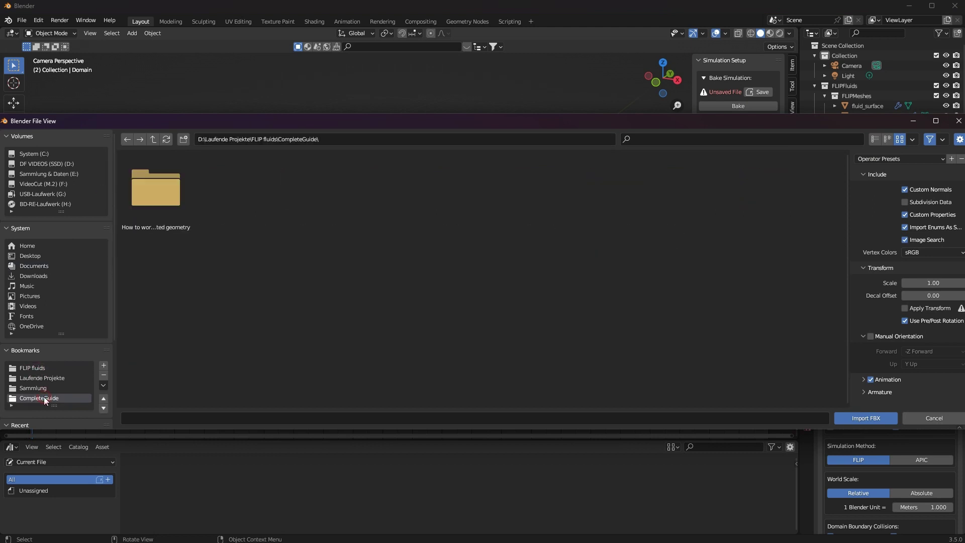
double_click(167, 183)
click(486, 286)
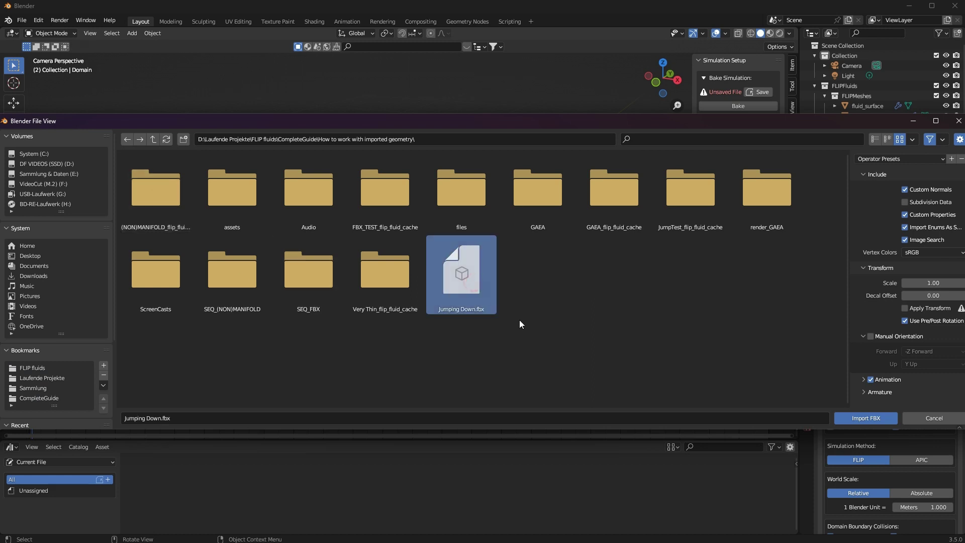
Import Jumping Down.fbx, scale up the armature, and preview the animation before rewinding to frame 1
click(864, 419)
scroll(463, 262, up, 6)
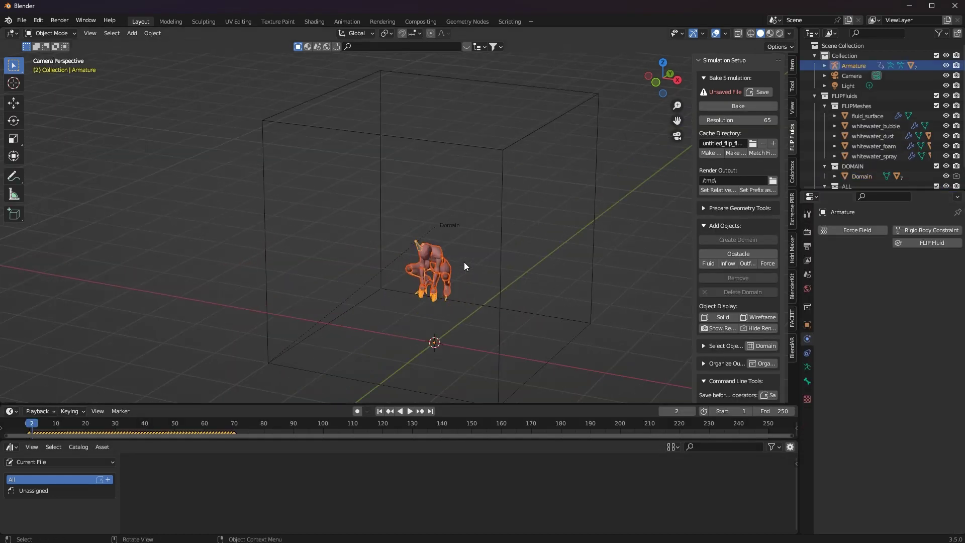
shift+middle_drag(532, 281, 517, 264)
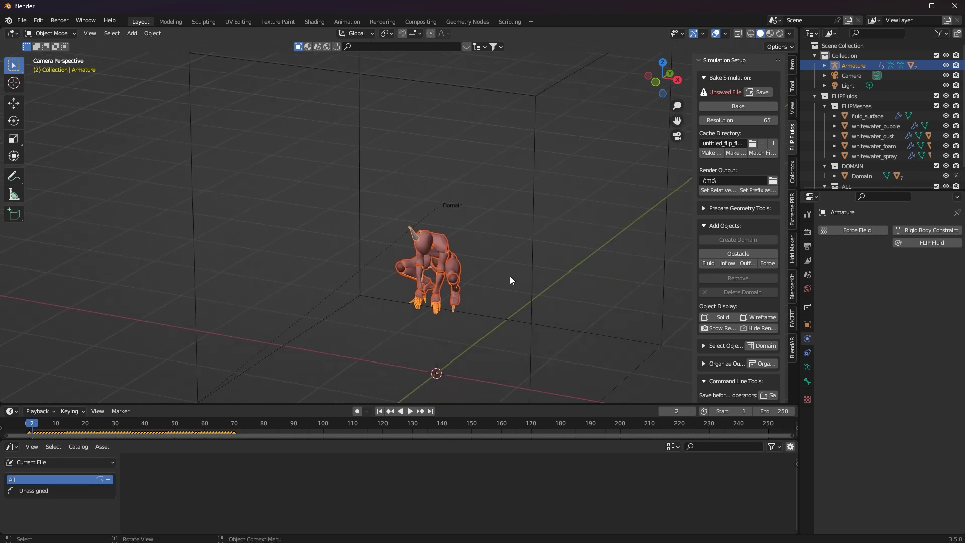
key(s)
click(528, 281)
key(space)
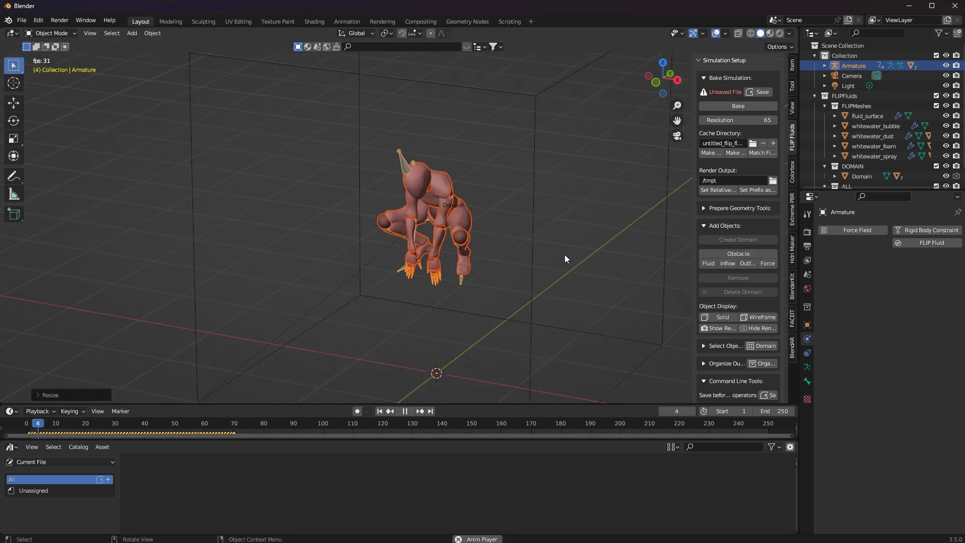
key(space)
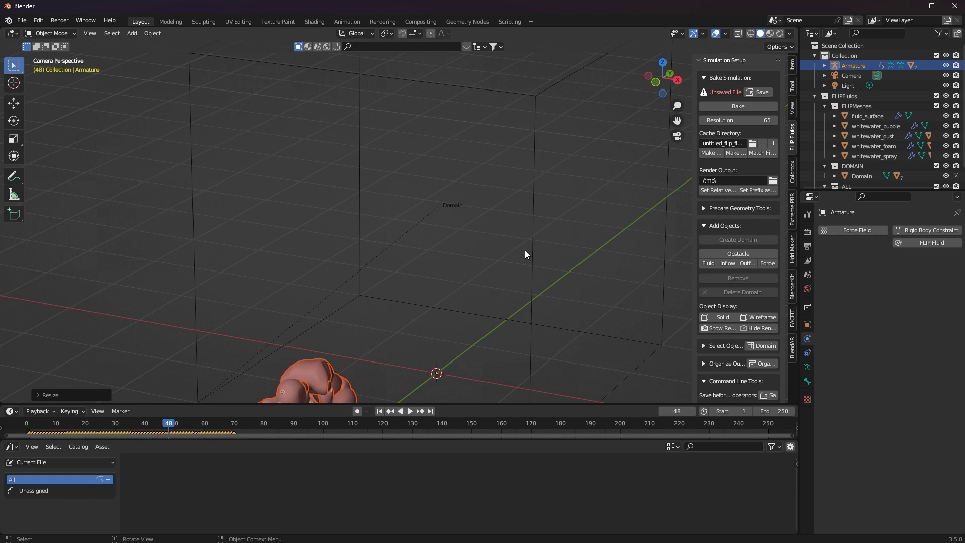
key(shift+Left)
Scale the figure down and, from a framed side view, move the armature into position
key(s)
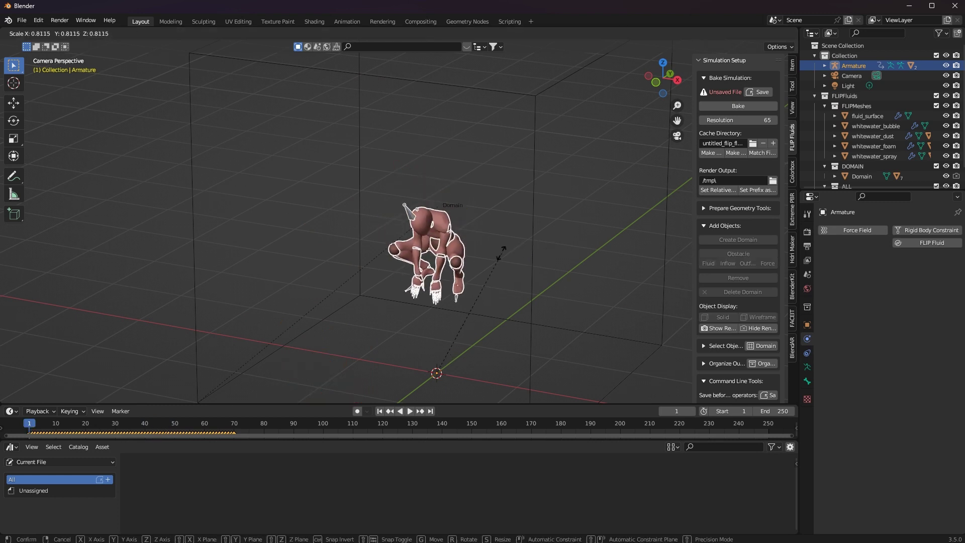
click(501, 251)
scroll(500, 253, down, 5)
key(KP_3)
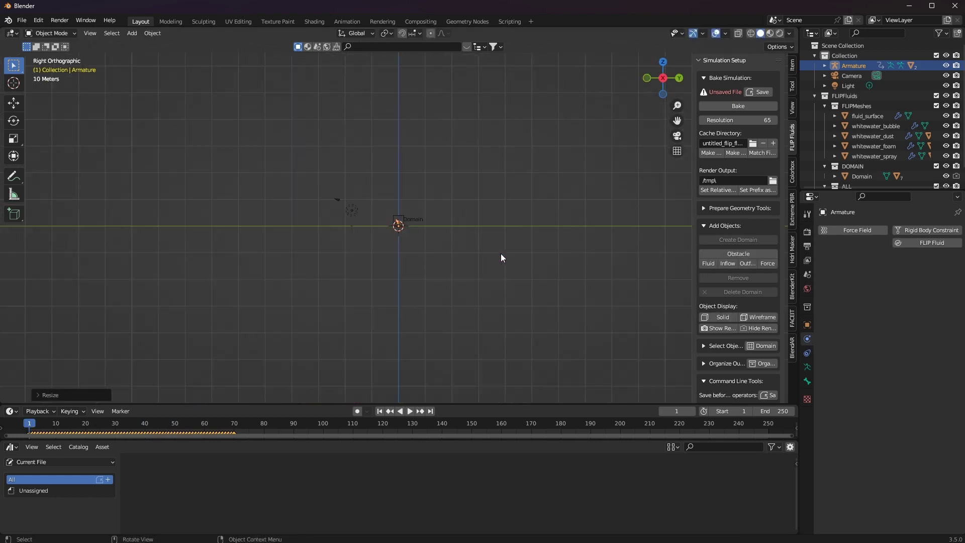
key(KP_Decimal)
scroll(493, 255, down, 4)
scroll(451, 256, up, 2)
key(g)
click(528, 247)
Enlarge the armature, lower it into the domain box, and expand Armature in the Outliner
key(s)
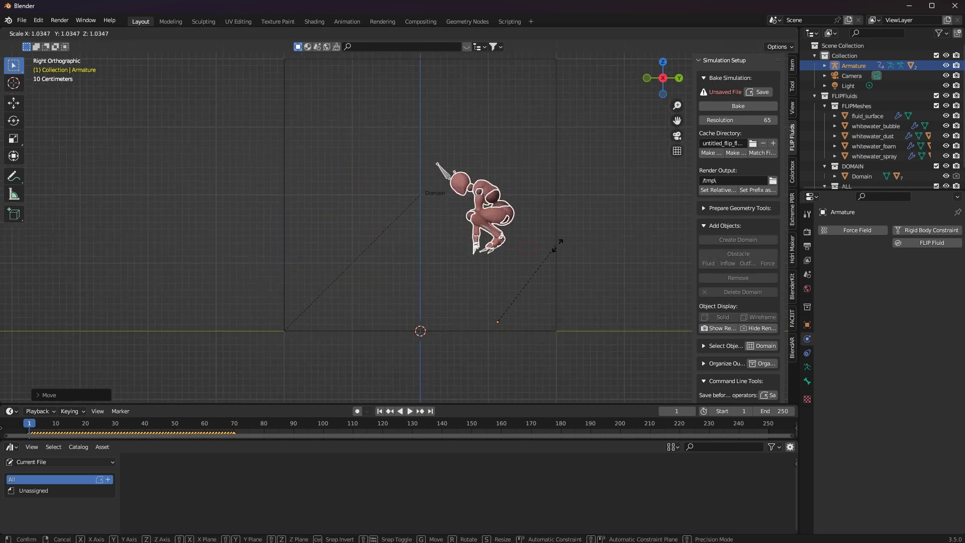
click(553, 227)
key(g)
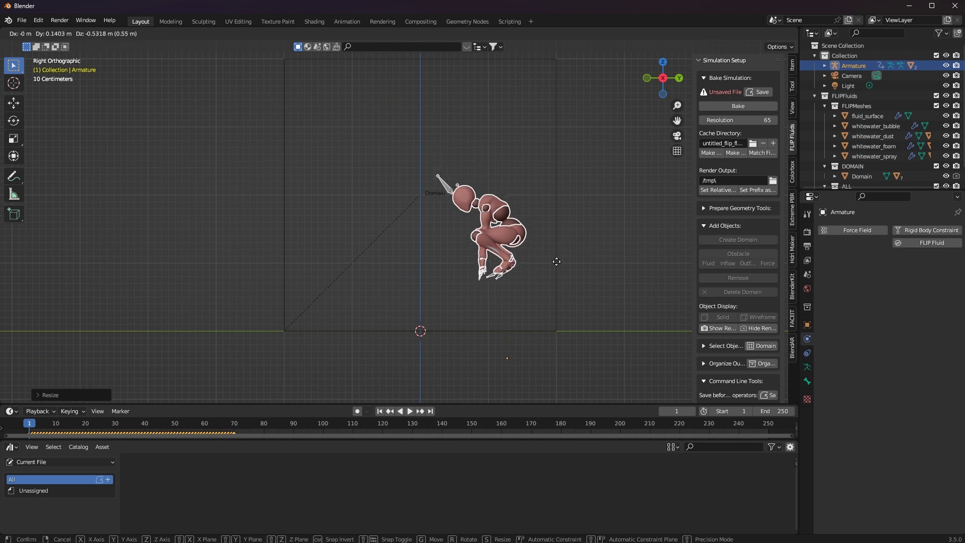
click(561, 264)
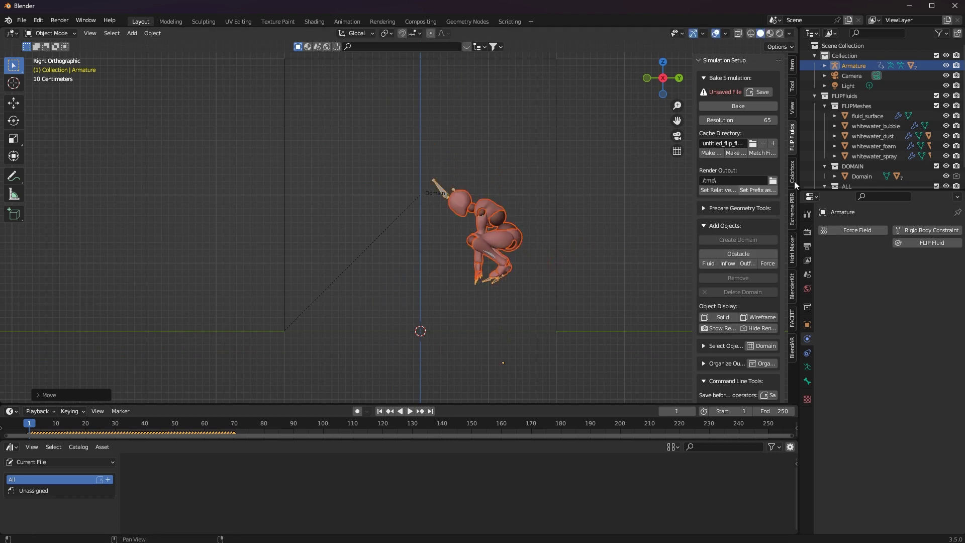
scroll(869, 148, down, 2)
scroll(868, 146, up, 1)
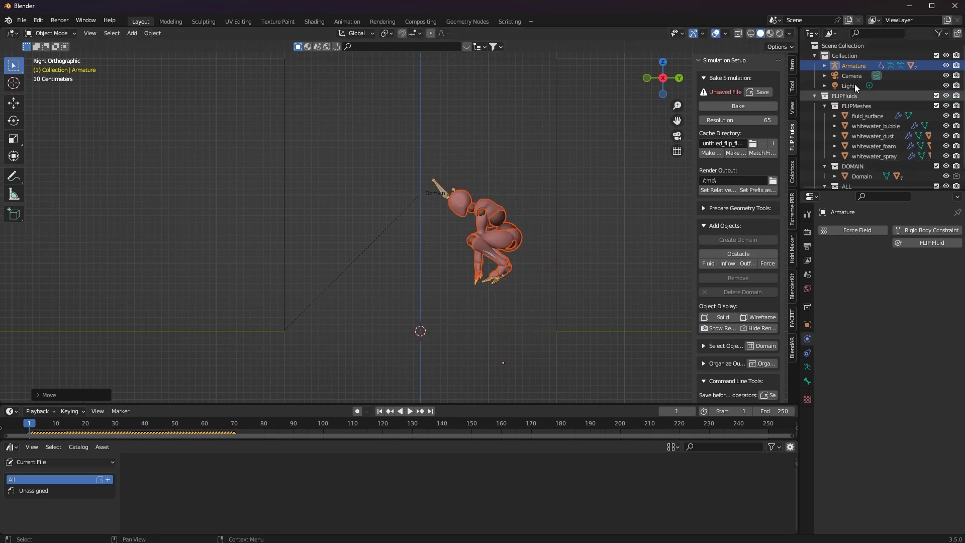
click(825, 65)
Select the Armature's hierarchy and make Beta_Joints and Beta_Surface FLIP Fluid obstacles
click(920, 96)
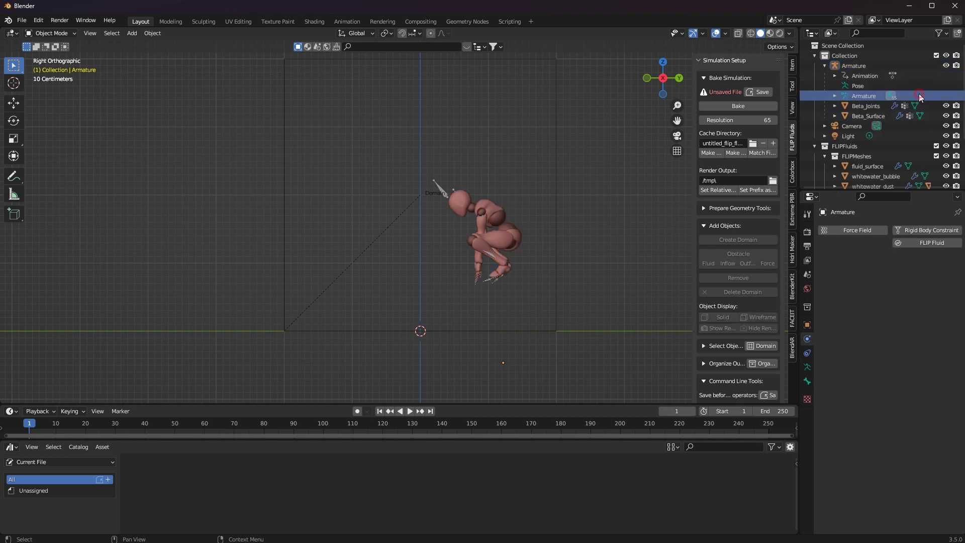
right_click(853, 68)
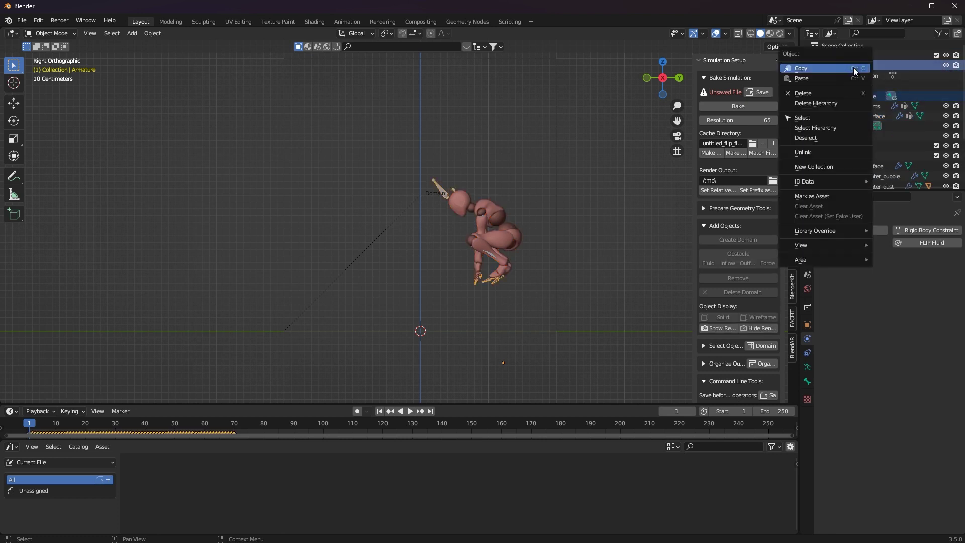
click(815, 127)
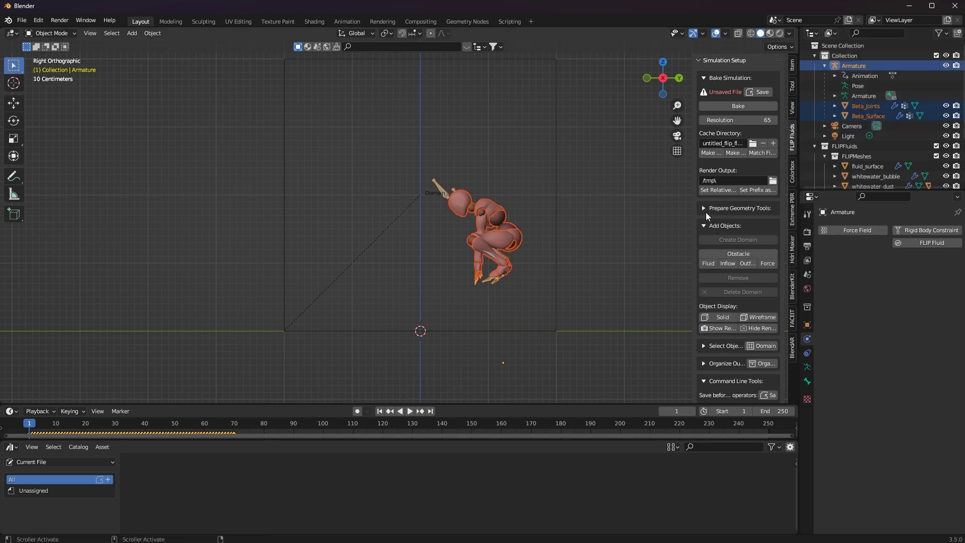
click(752, 254)
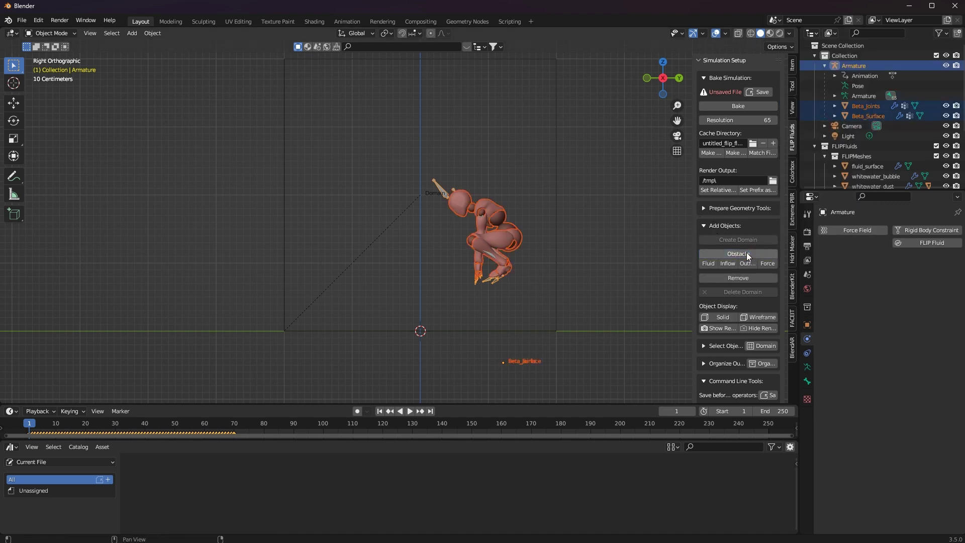
Play the animation, rewind to frame 1, and shrink the armature to about 0.97 scale
middle_drag(511, 271, 540, 273)
key(space)
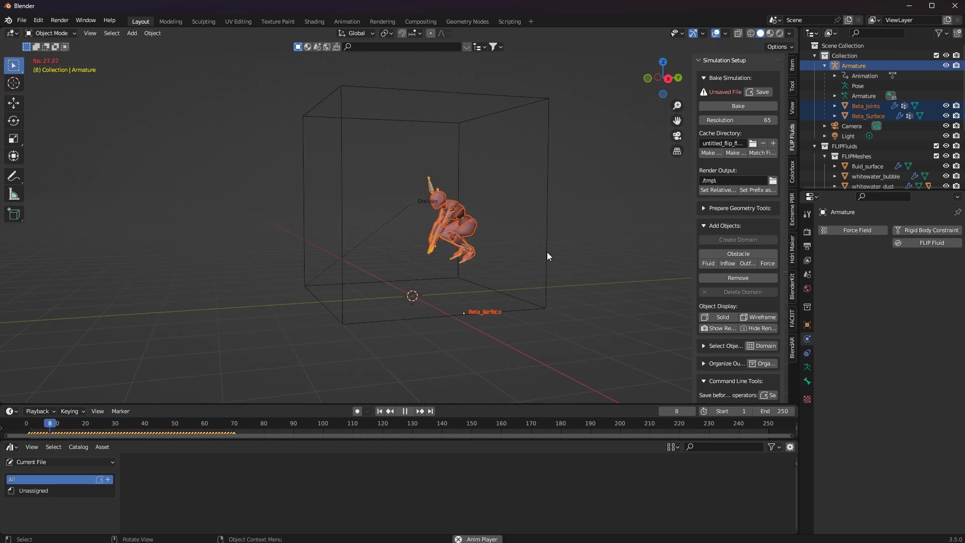
key(space)
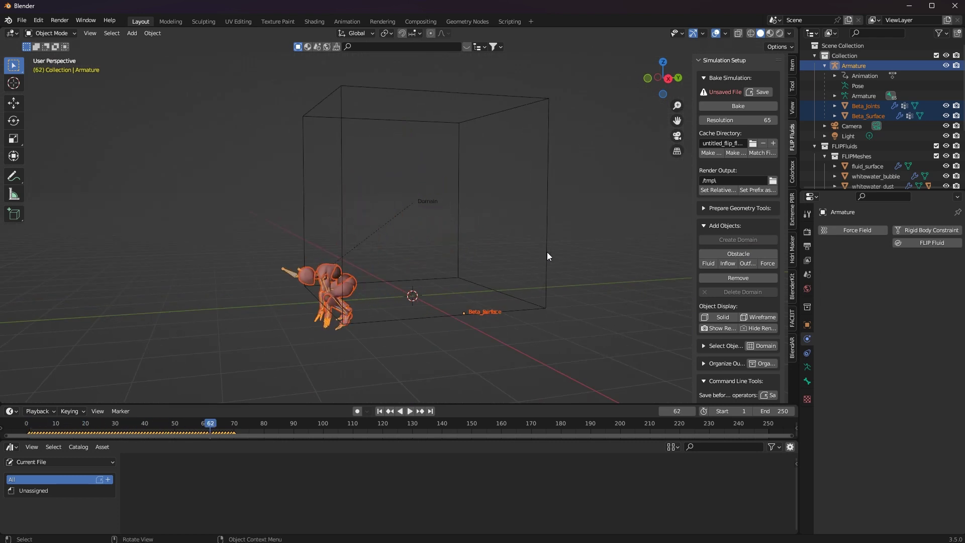
key(shift+Left)
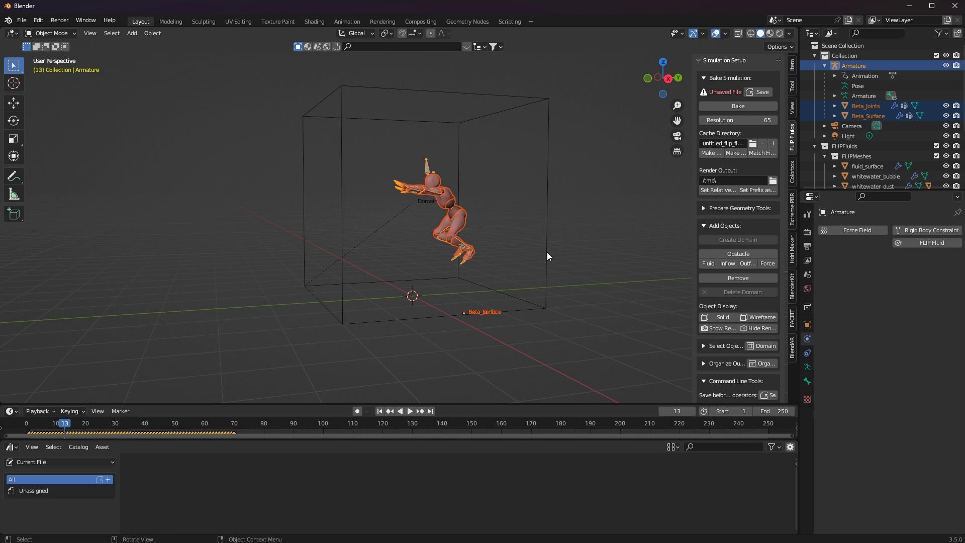
key(s)
click(585, 216)
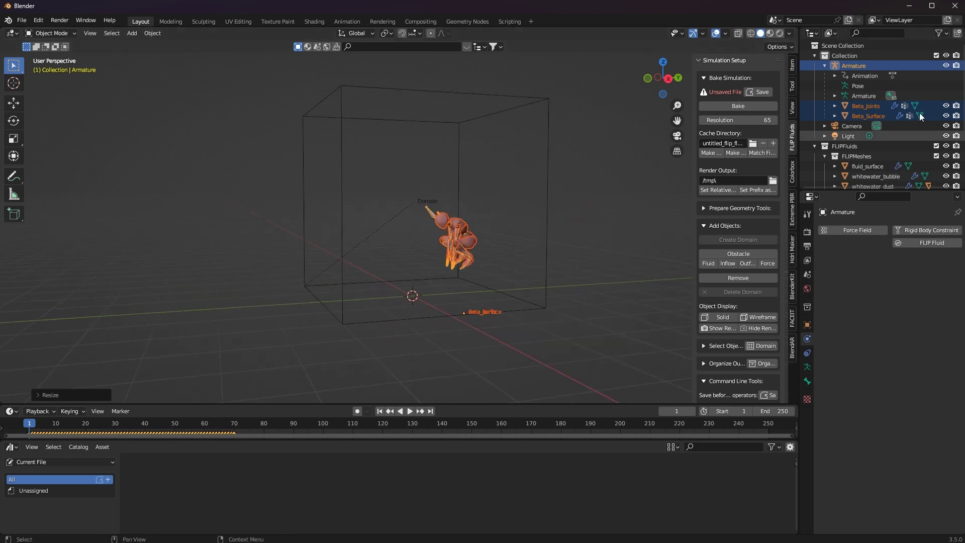
Enable Export Animated Mesh on the Beta_Joints and Beta_Surface obstacles in a widened sidebar
click(862, 106)
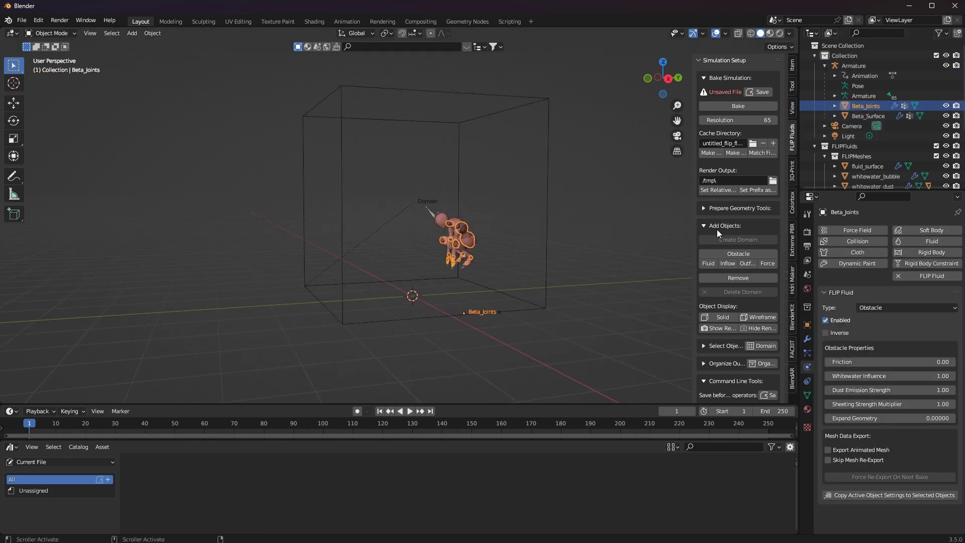
drag(684, 251, 670, 251)
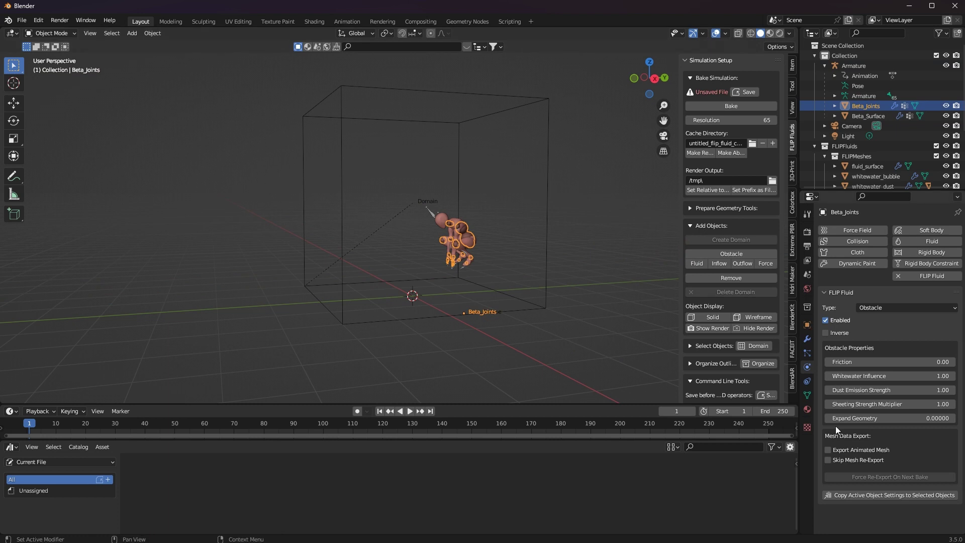
click(860, 115)
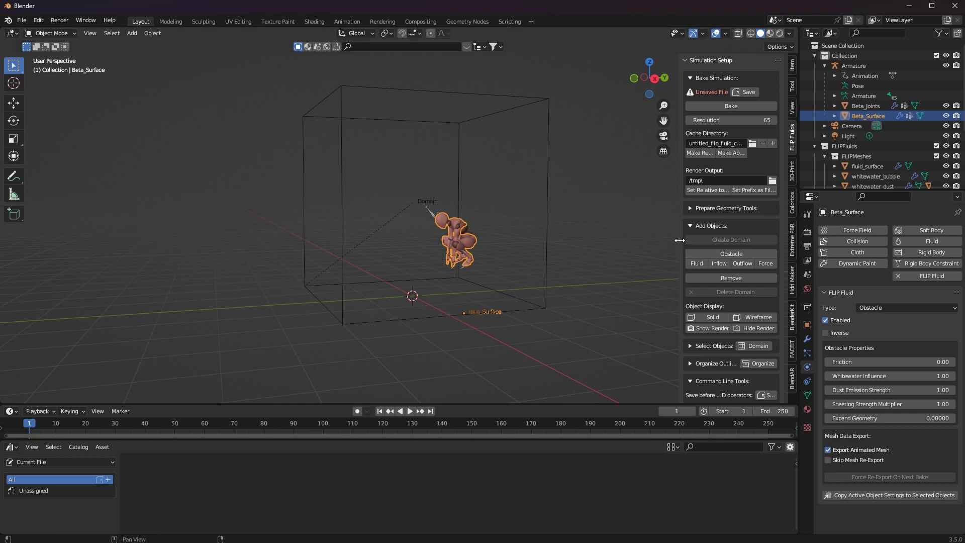
drag(679, 240, 644, 240)
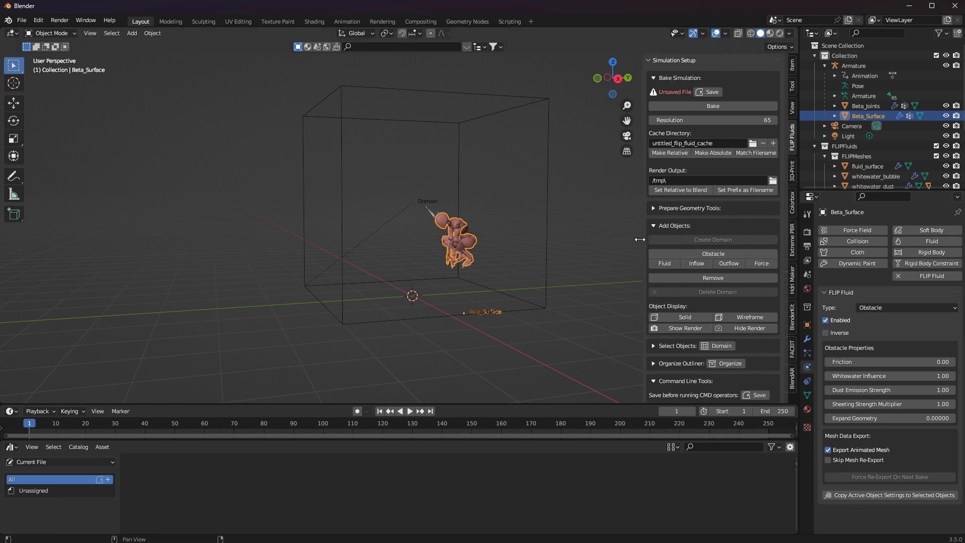
Select the Domain and expand More Bake Settings down to Skip Mesh Re-Export
click(532, 98)
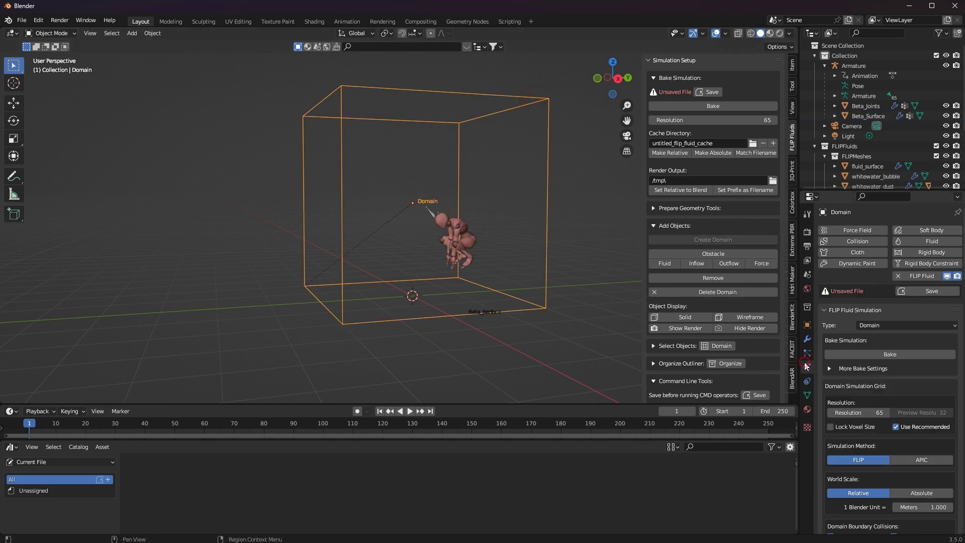
click(830, 370)
scroll(948, 332, down, 4)
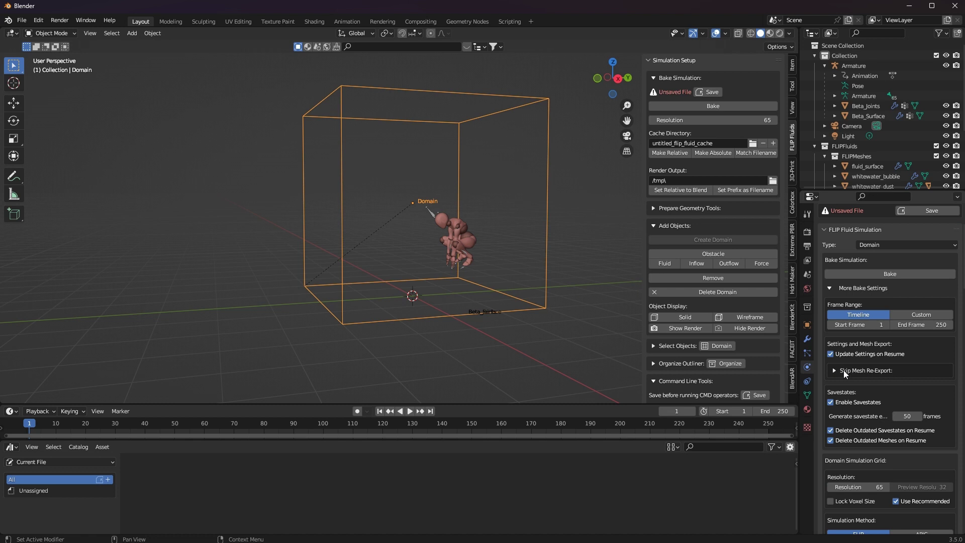
click(834, 371)
scroll(827, 367, down, 3)
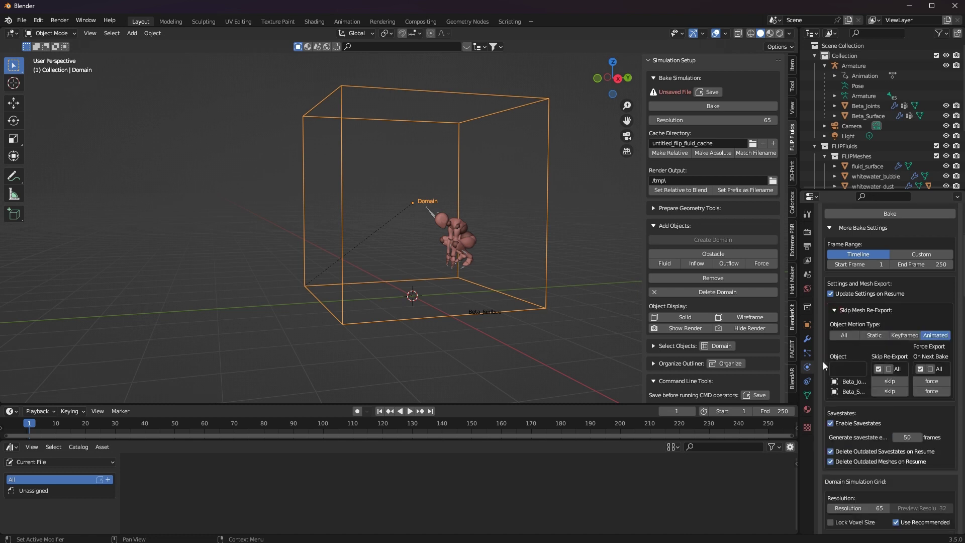
drag(799, 360, 743, 370)
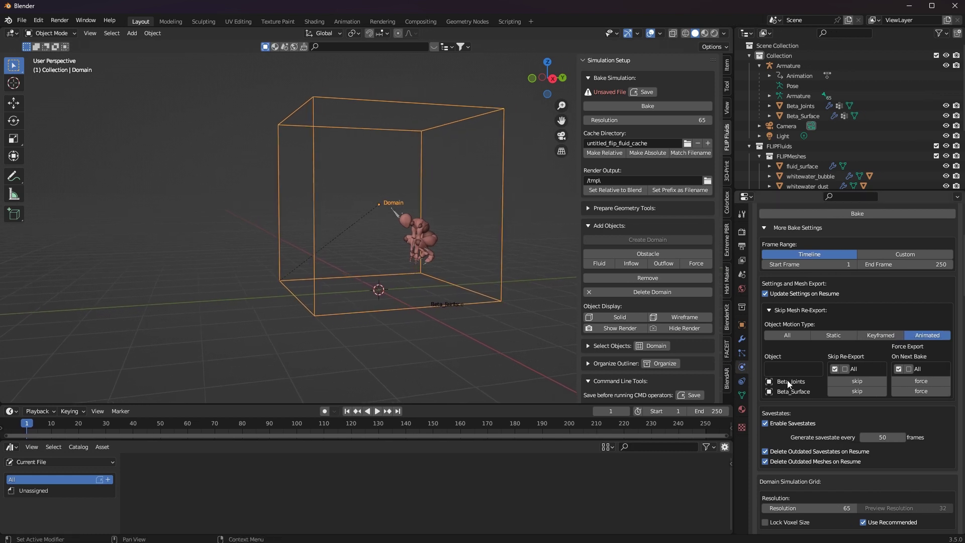
Enable Skip Re-Export for all objects, leaving Force Export off
click(834, 368)
click(845, 367)
click(898, 369)
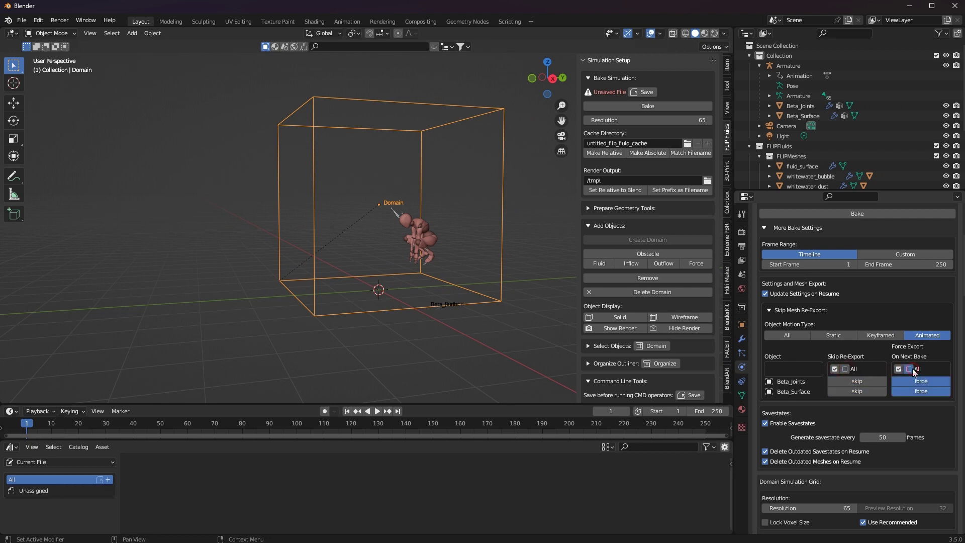
click(910, 369)
click(834, 369)
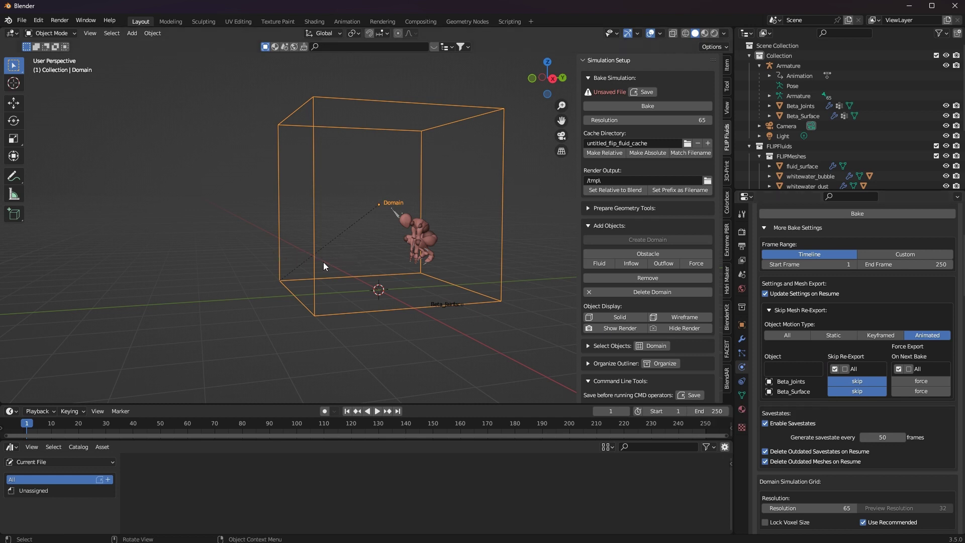
middle_drag(328, 263, 453, 261)
Play and rewind the animation, then select Beta_Joints to check its settings
key(space)
key(space)
key(shift+Left)
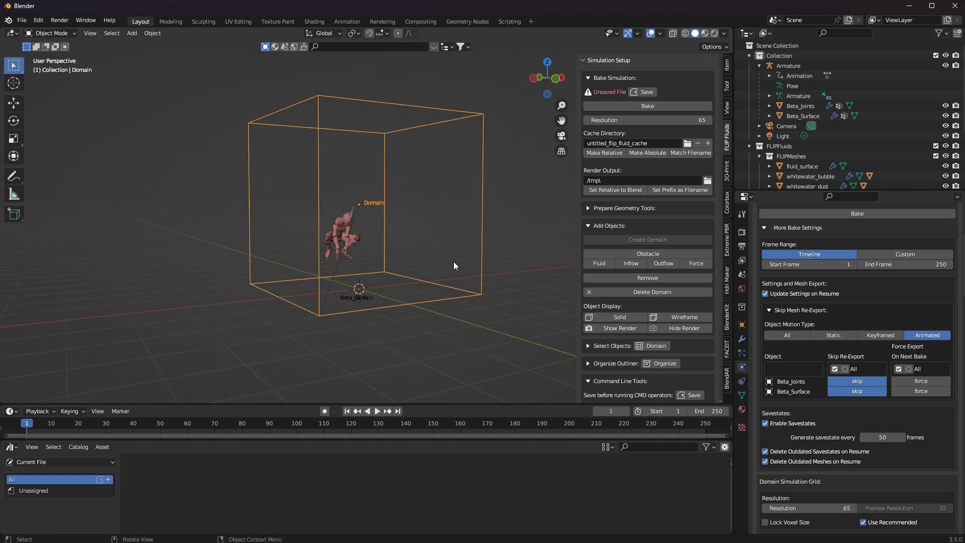
click(354, 238)
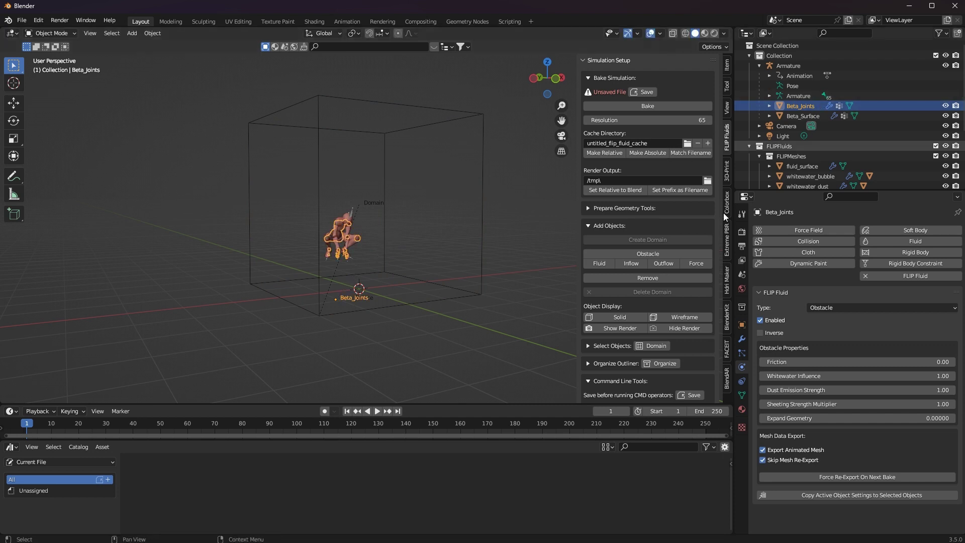
On the Domain, turn on Force Export On Next Bake for all objects
click(451, 125)
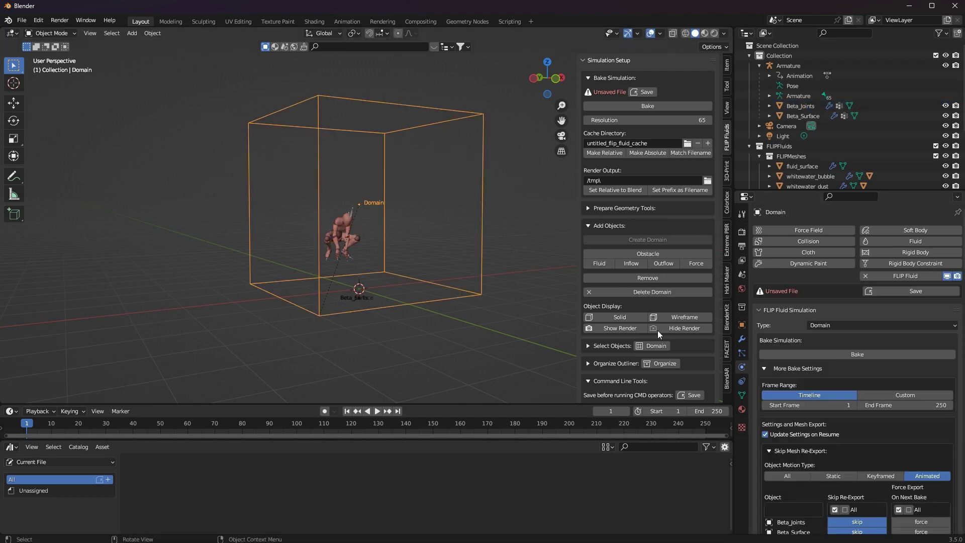
scroll(837, 372, down, 5)
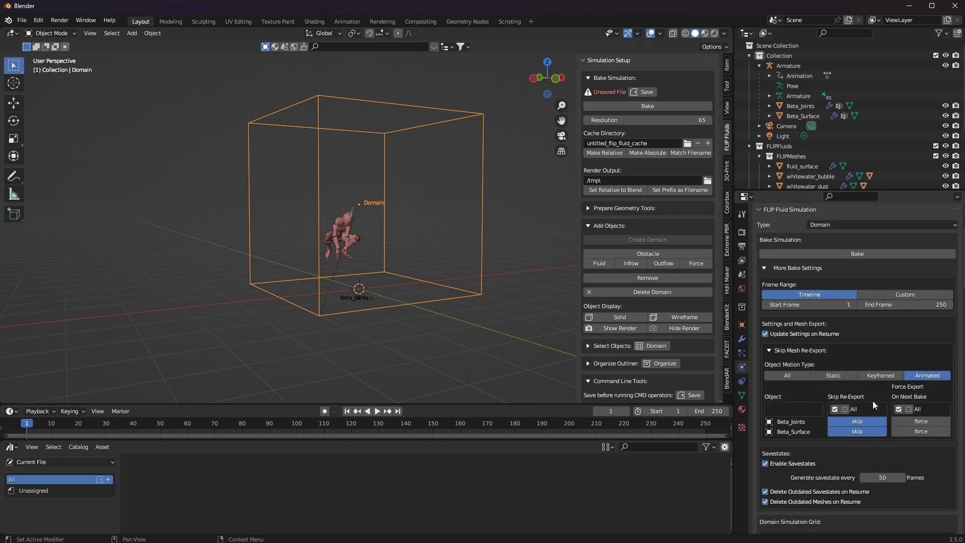
click(900, 408)
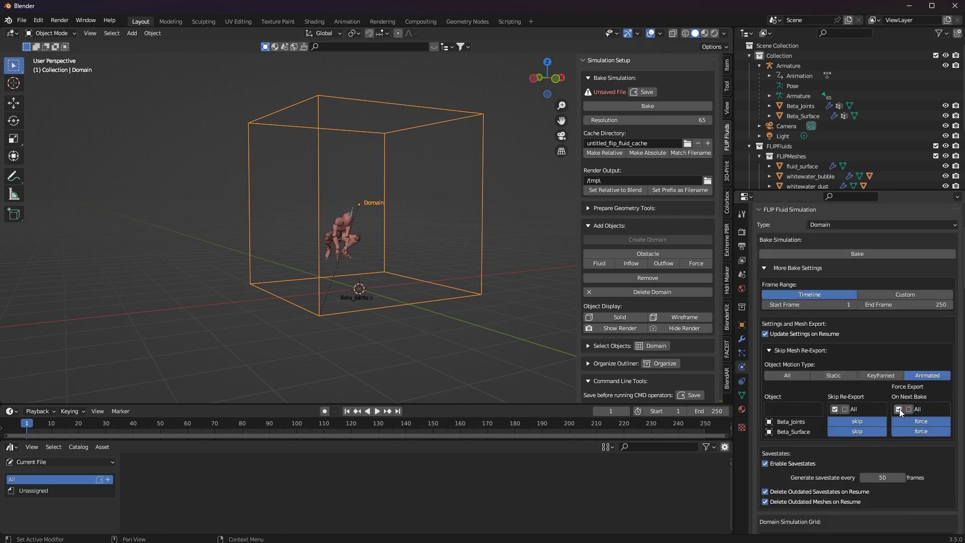
scroll(908, 410, down, 1)
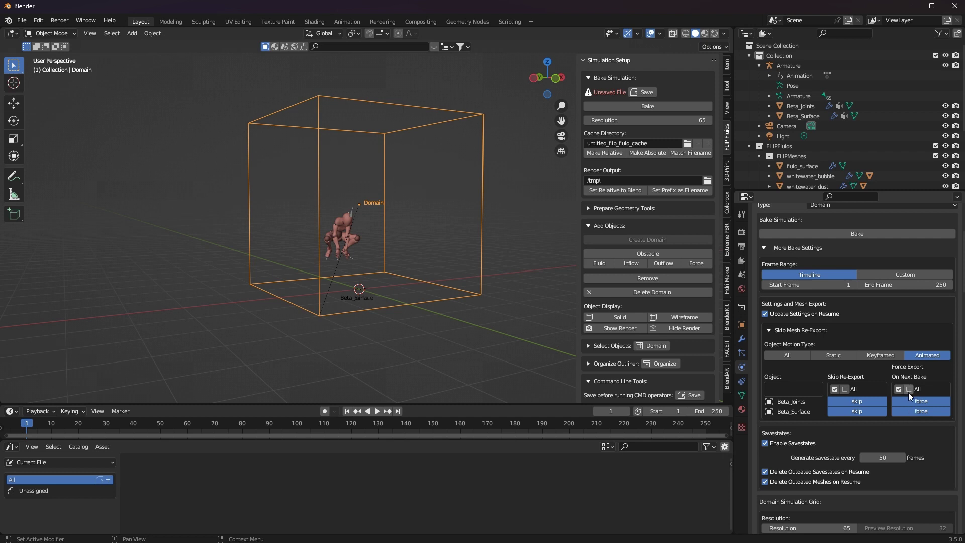
click(909, 389)
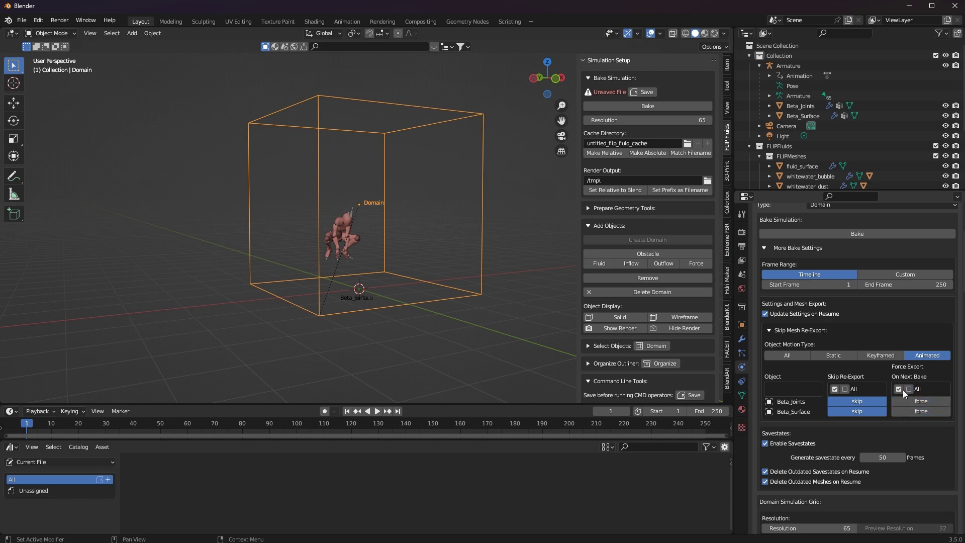
click(898, 388)
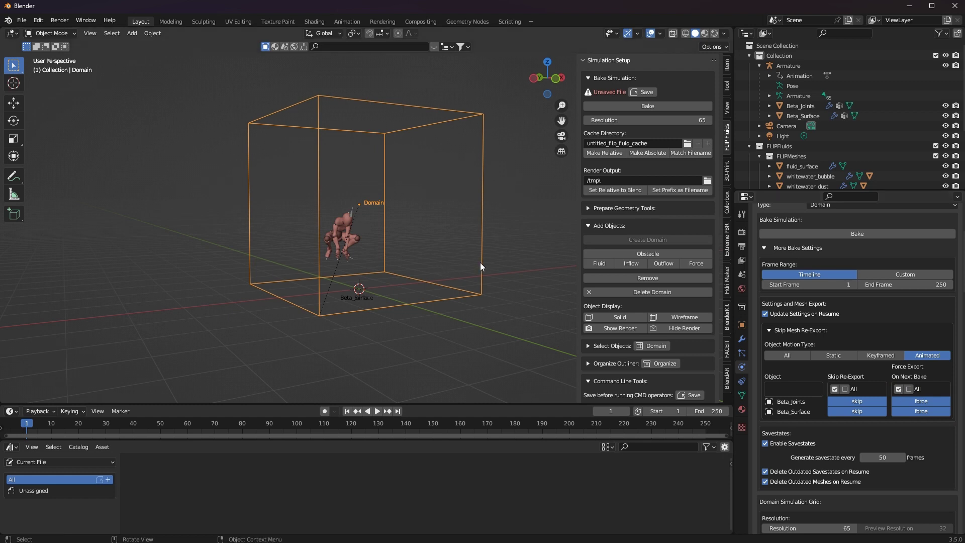
middle_drag(478, 262, 306, 265)
Select the Armature, play the animation, and rewind to the first frame
click(788, 66)
key(g)
click(463, 235)
key(space)
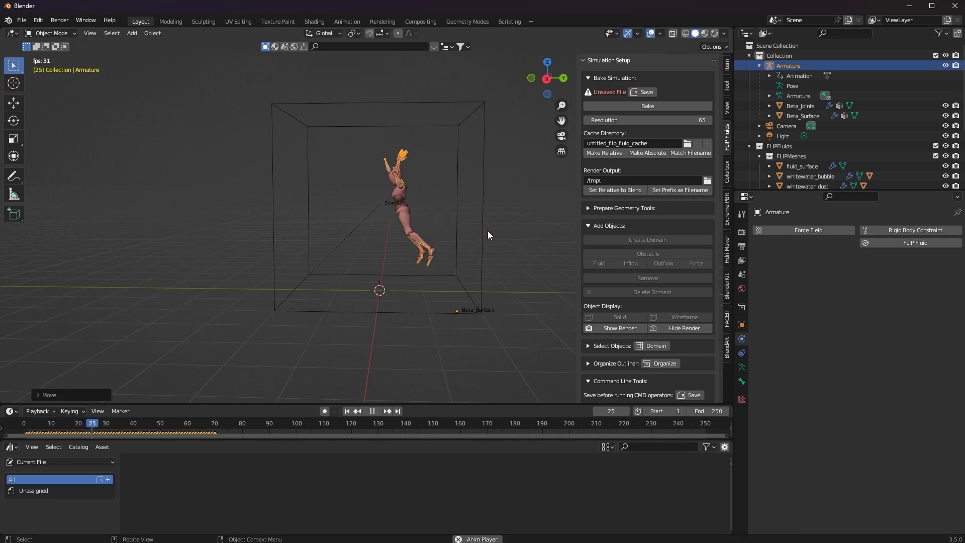
key(space)
key(shift+Left)
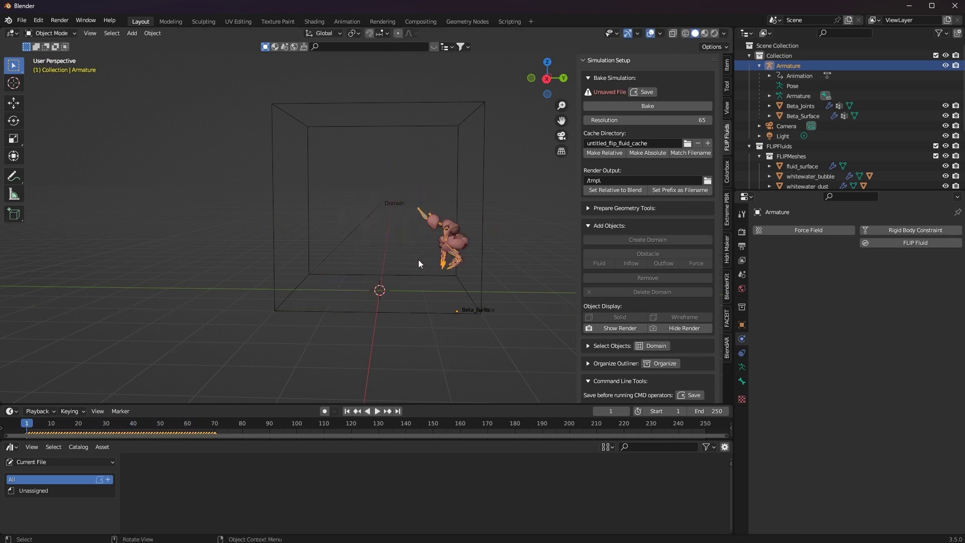
middle_drag(418, 260, 372, 281)
Add a cube, scale it up, flatten it along Z, and place it under the character
key(shift+a)
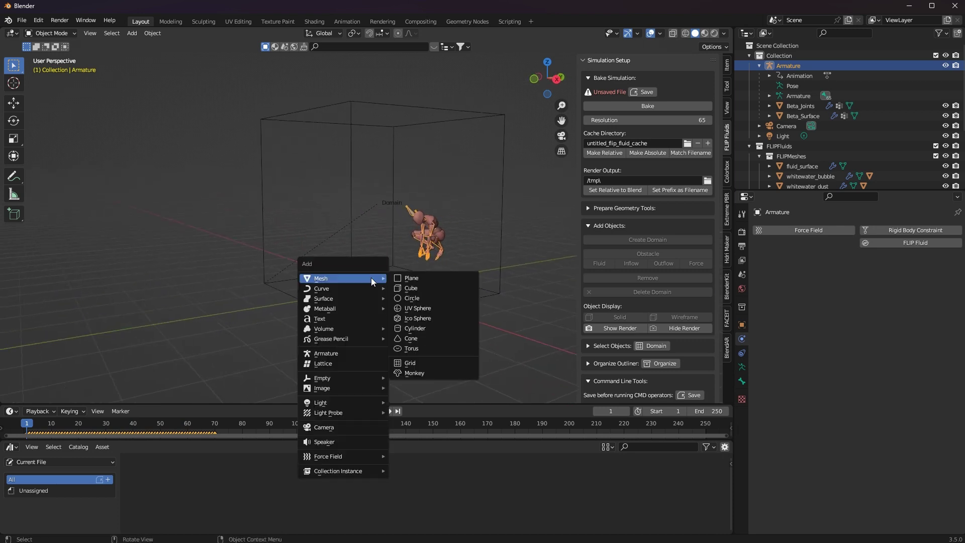
click(398, 288)
key(s)
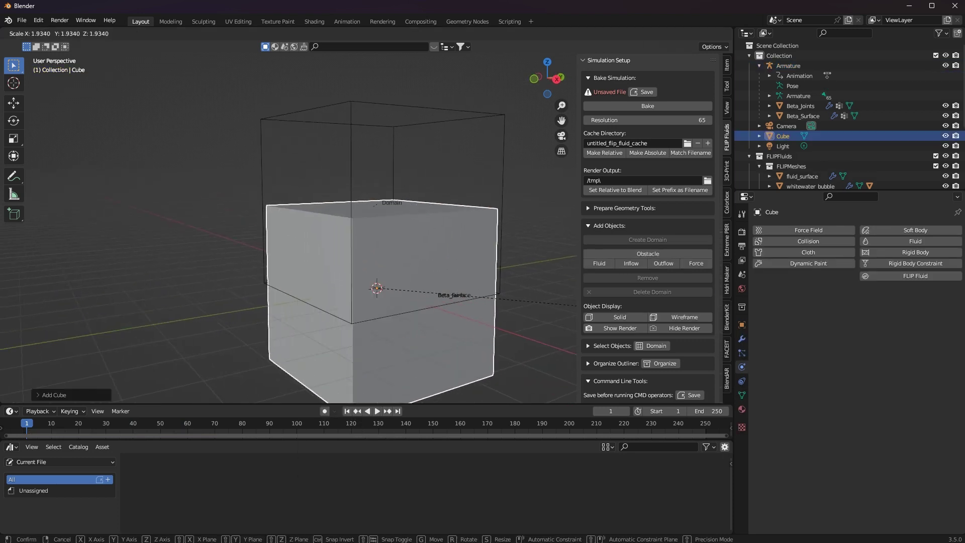
click(515, 327)
key(s)
key(z)
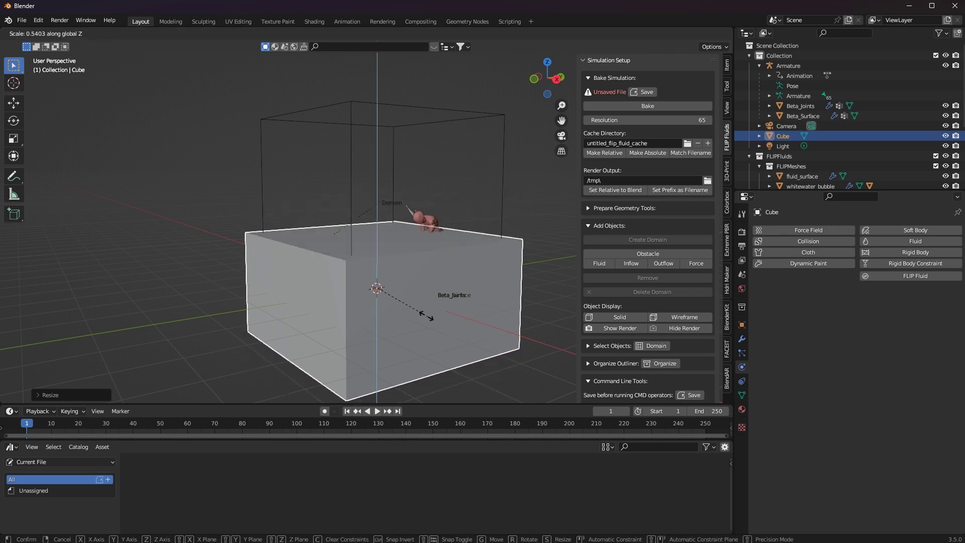
click(408, 308)
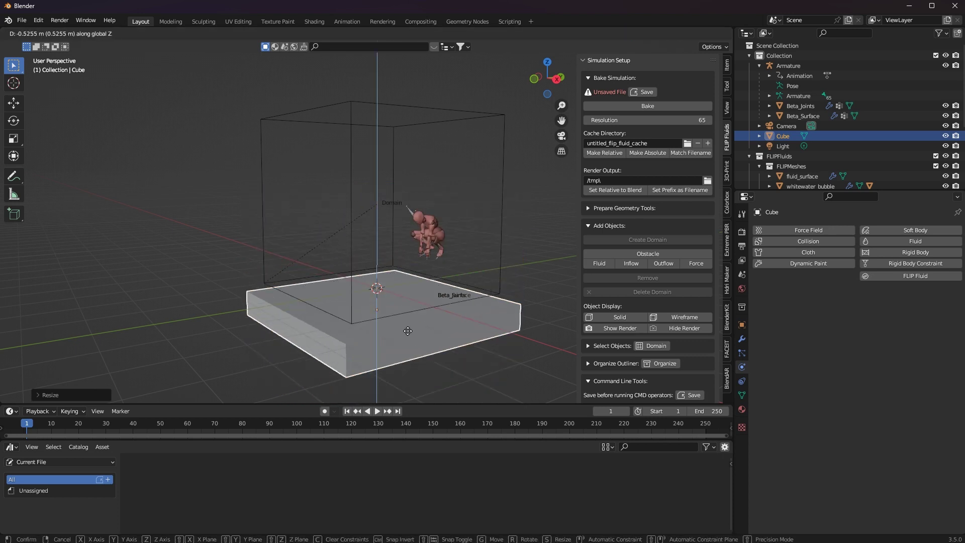
click(451, 314)
middle_drag(451, 313, 464, 293)
Replay the animation and stop at frame 34
key(space)
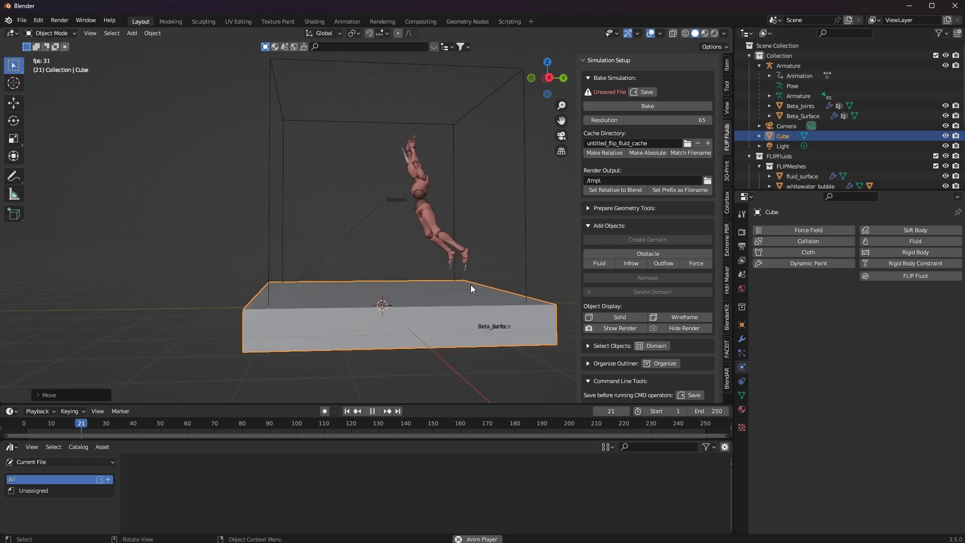
key(space)
key(shift+Left)
key(space)
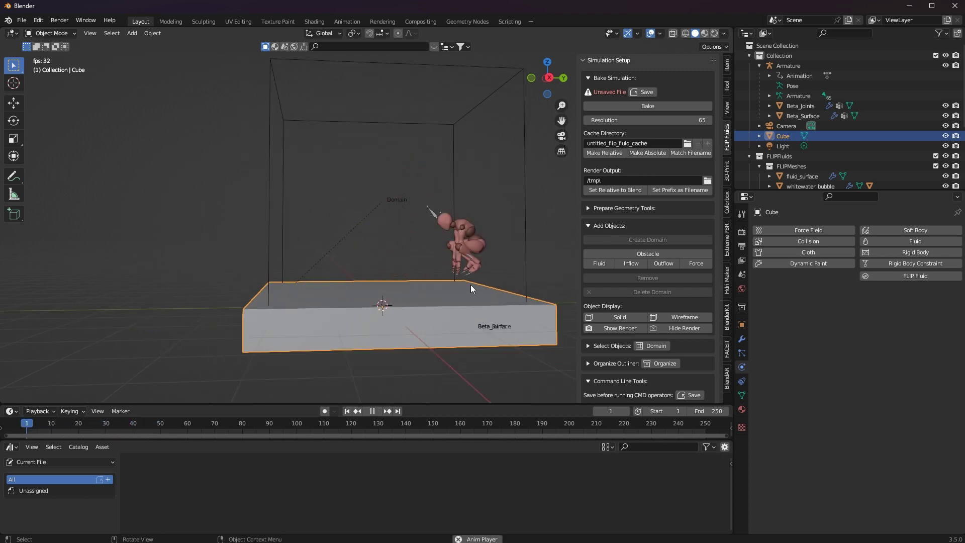
key(space)
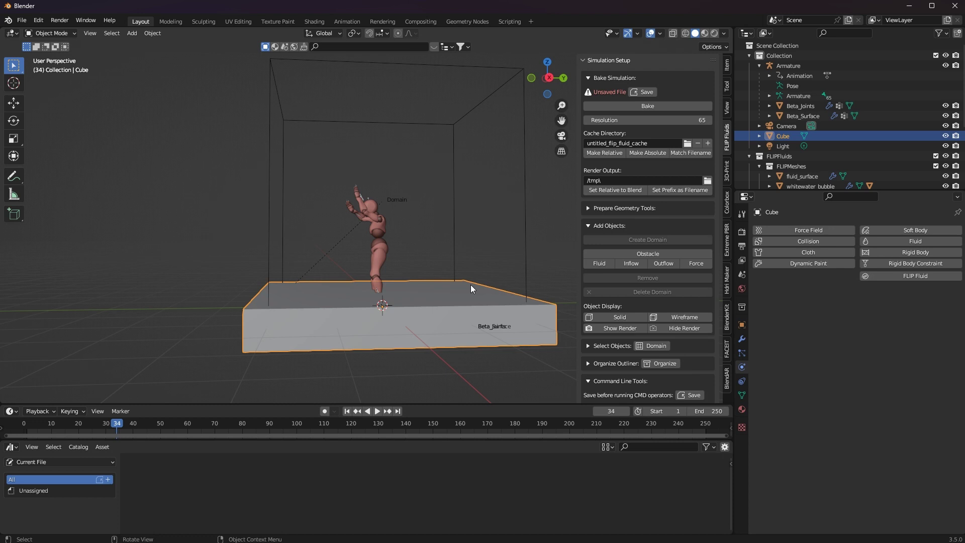
Set the scene frame range to start 34 and end 64 in Output Properties
click(741, 246)
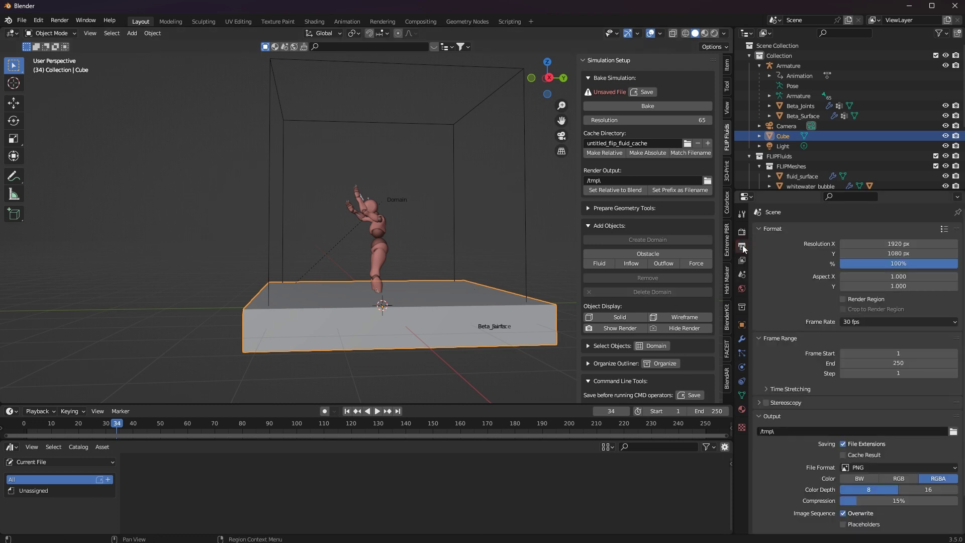
click(909, 353)
text(34)
key(Return)
key(space)
key(space)
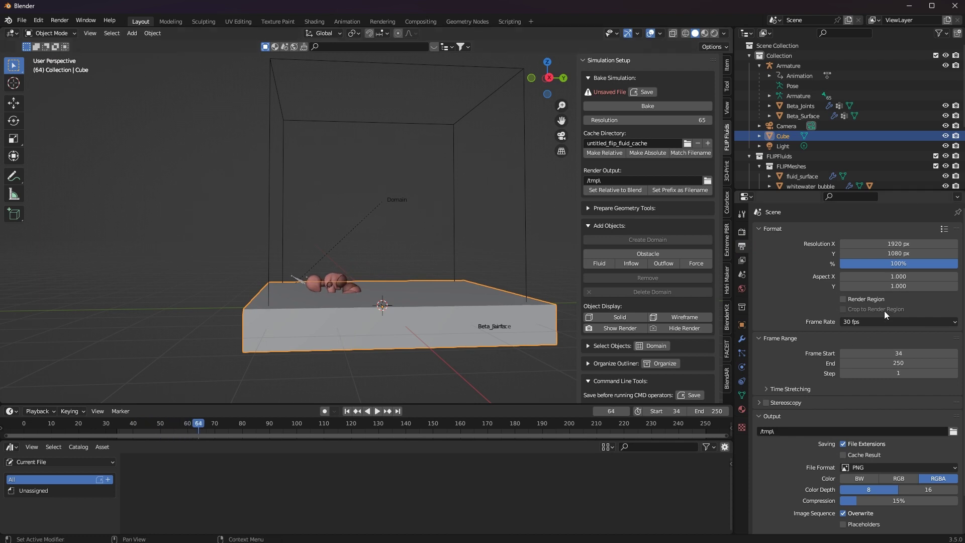
click(916, 363)
text(64)
key(Return)
Rewind to frame 34 and replay the fall animation to check it
key(shift+Left)
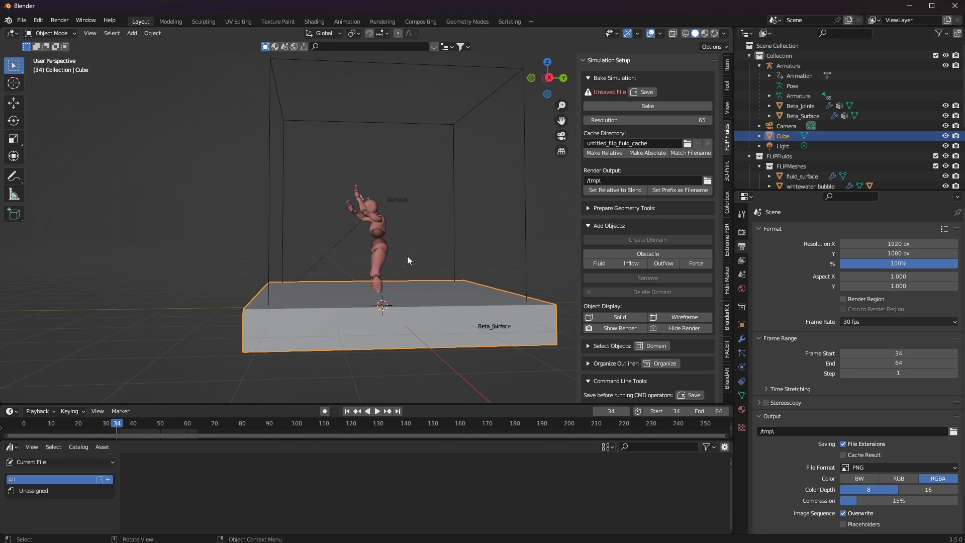
middle_drag(408, 259, 435, 233)
key(space)
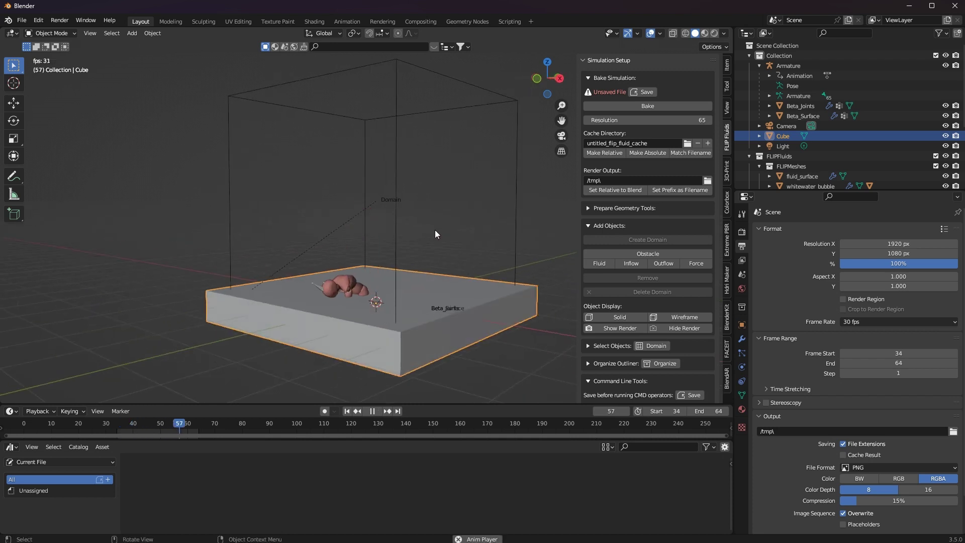
key(Escape)
key(space)
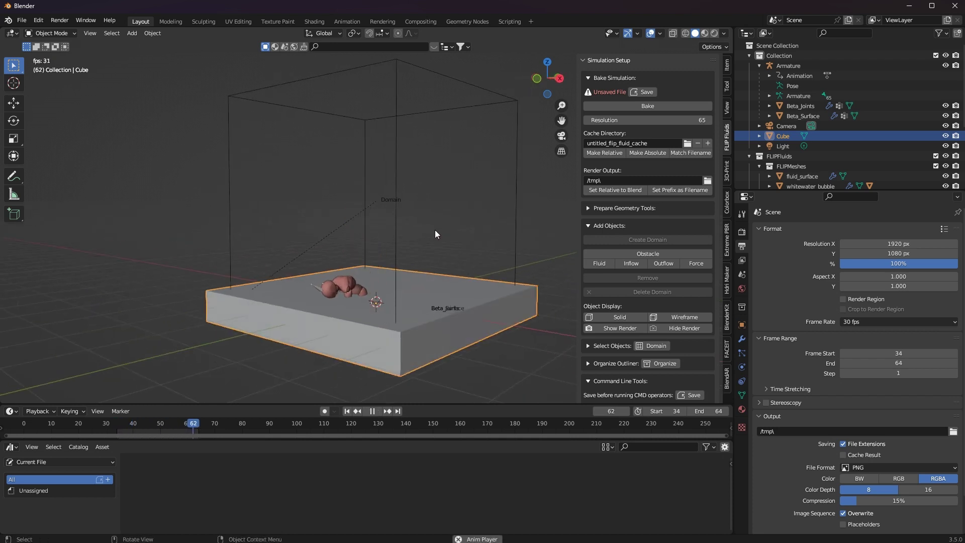
middle_drag(430, 230, 377, 228)
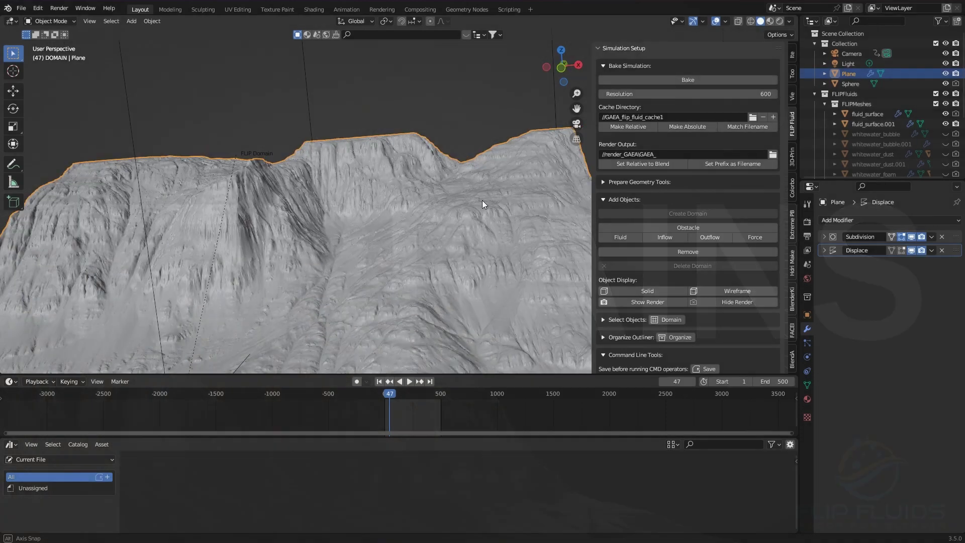
Zoom out over the terrain scene and select the Sphere object
scroll(481, 200, down, 4)
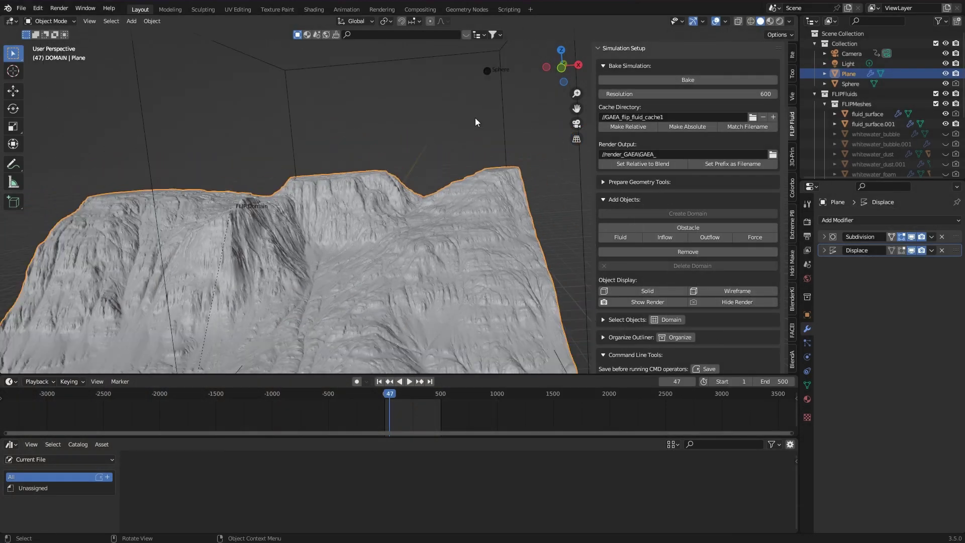
click(474, 90)
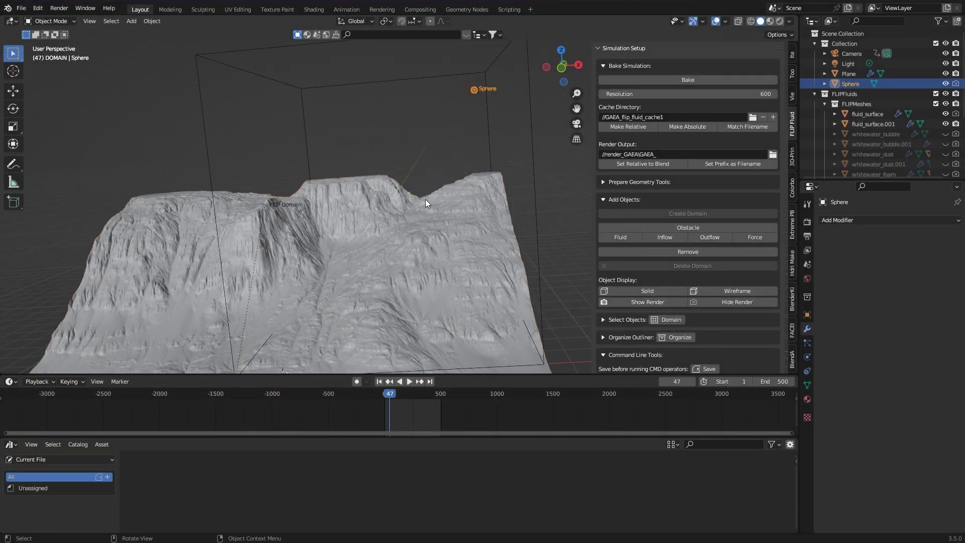
Select the terrain Plane and toggle its Displace modifier's viewport visibility off and on twice
click(425, 247)
middle_drag(529, 251, 646, 261)
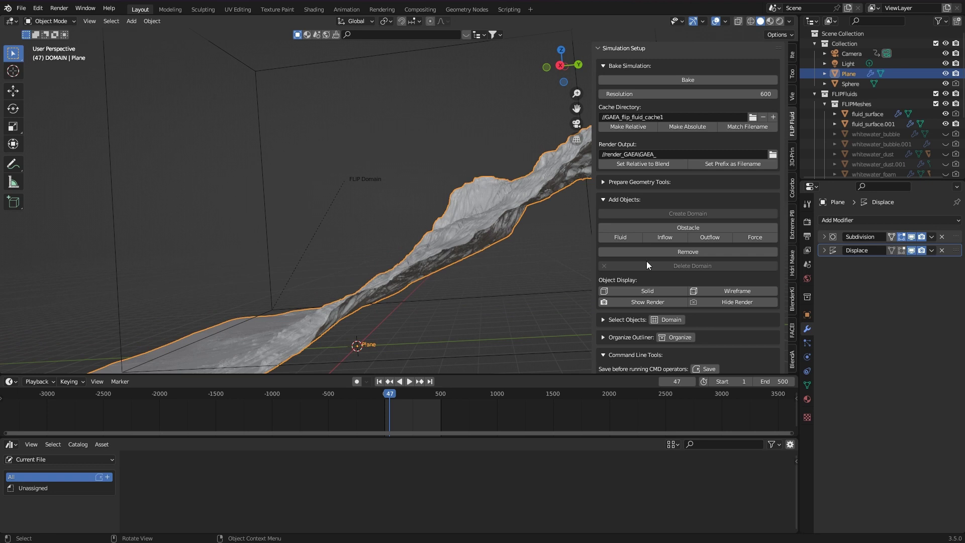
click(910, 250)
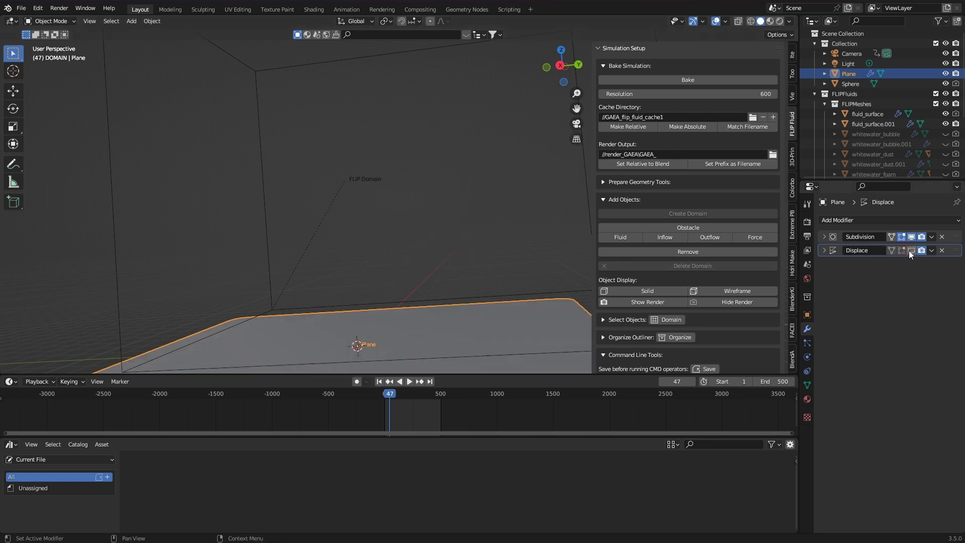
click(911, 250)
click(911, 250)
click(910, 251)
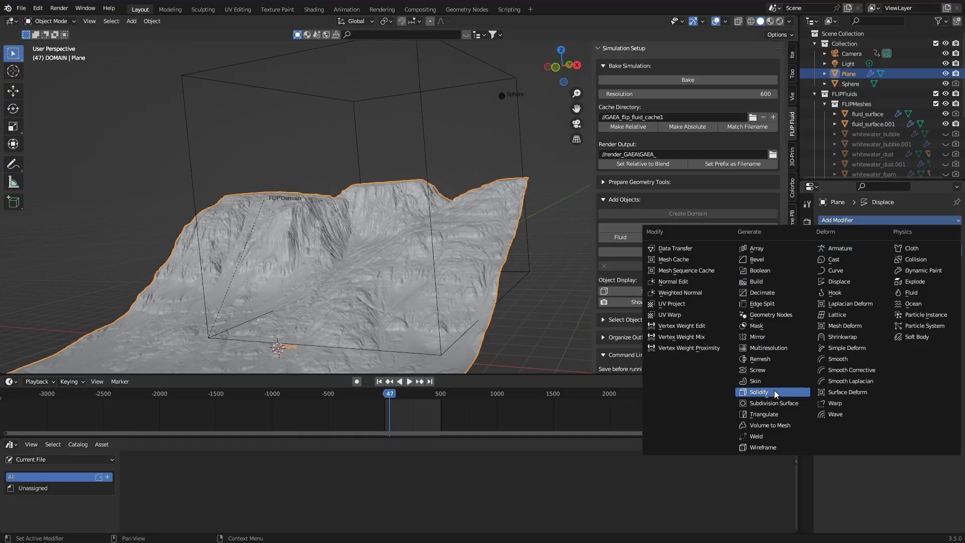
Add a Solidify modifier above Displace with thickness 0.3
click(759, 392)
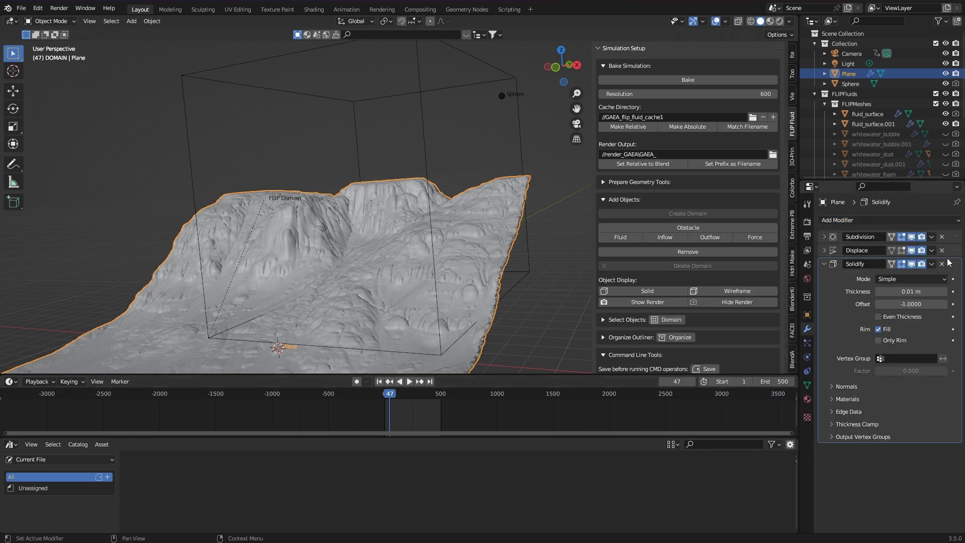
drag(957, 265, 951, 254)
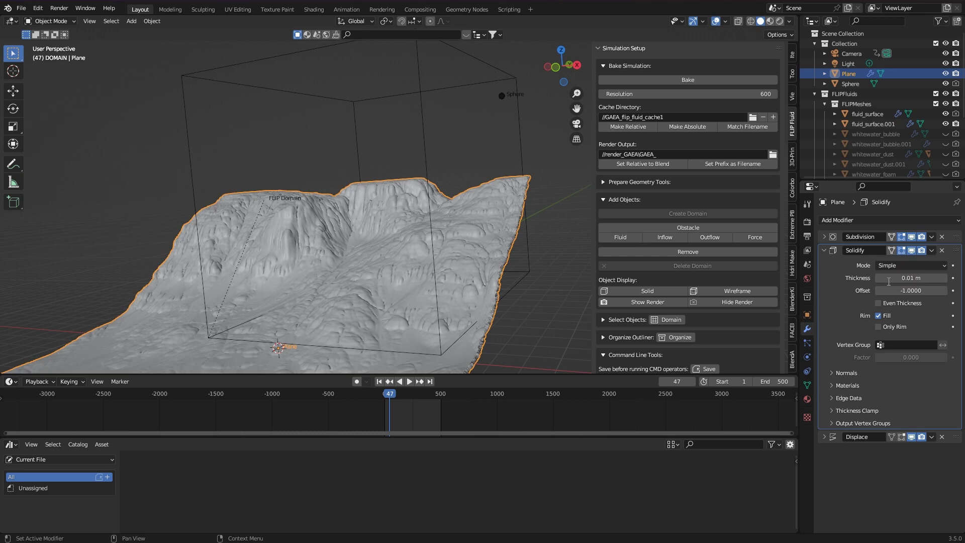
click(908, 279)
text(0.3)
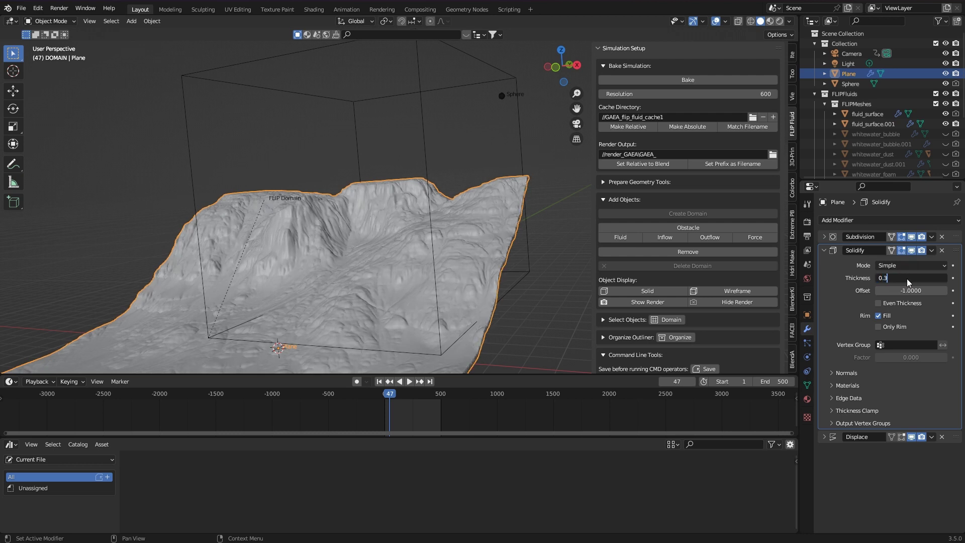
key(Return)
scroll(479, 166, down, 1)
Select the FLIP Domain, start moving its right face along X in Edit Mode, then cancel
click(419, 143)
middle_drag(438, 143, 472, 151)
key(Tab)
click(468, 150)
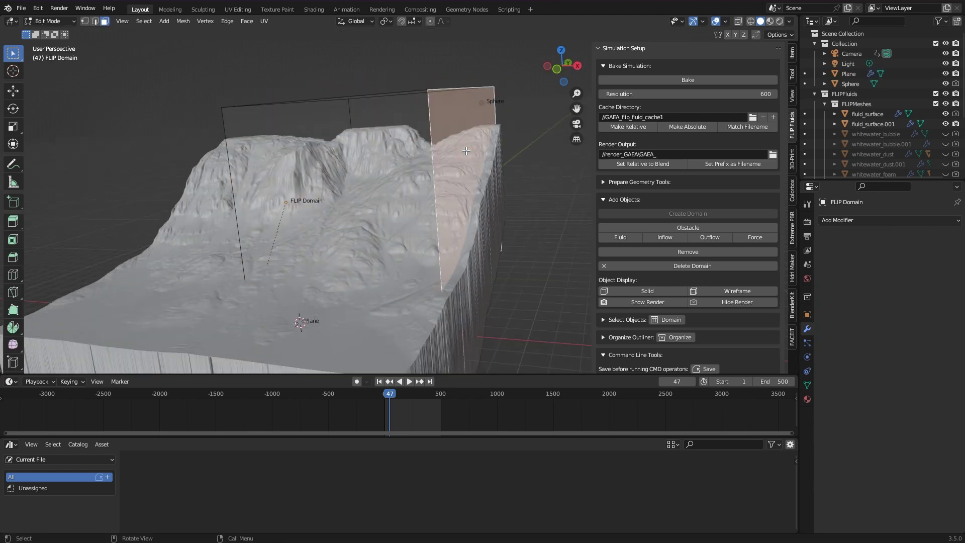
key(g)
key(x)
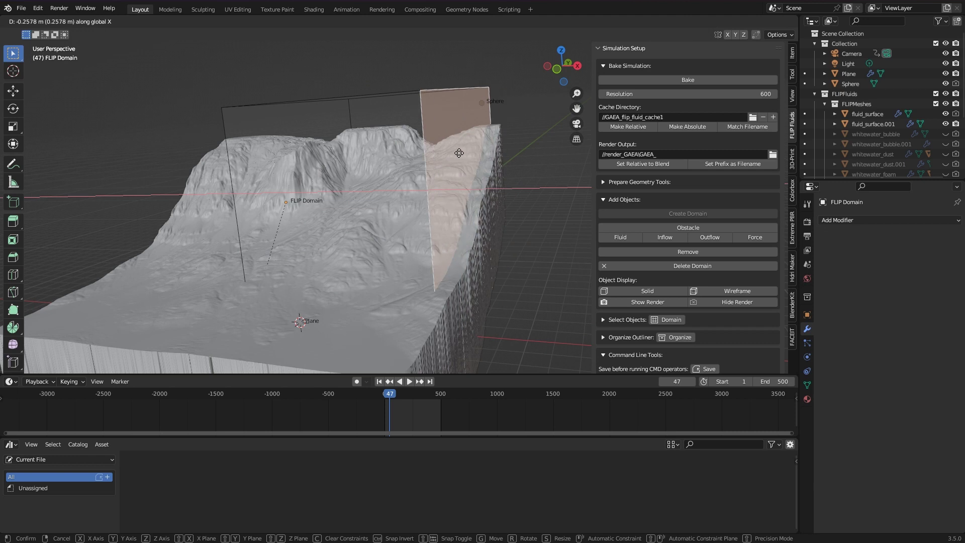
right_click(480, 153)
key(Tab)
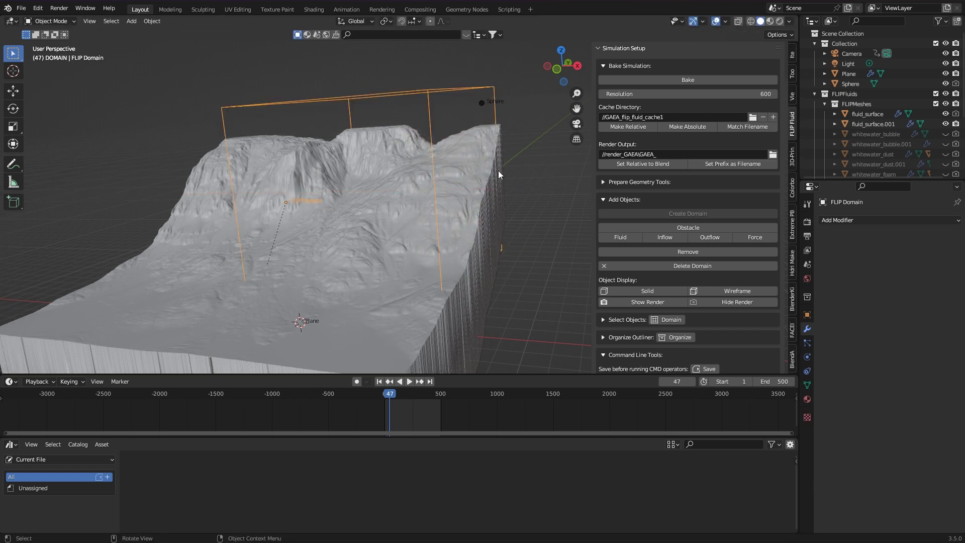
middle_drag(499, 171, 505, 149)
scroll(523, 143, up, 2)
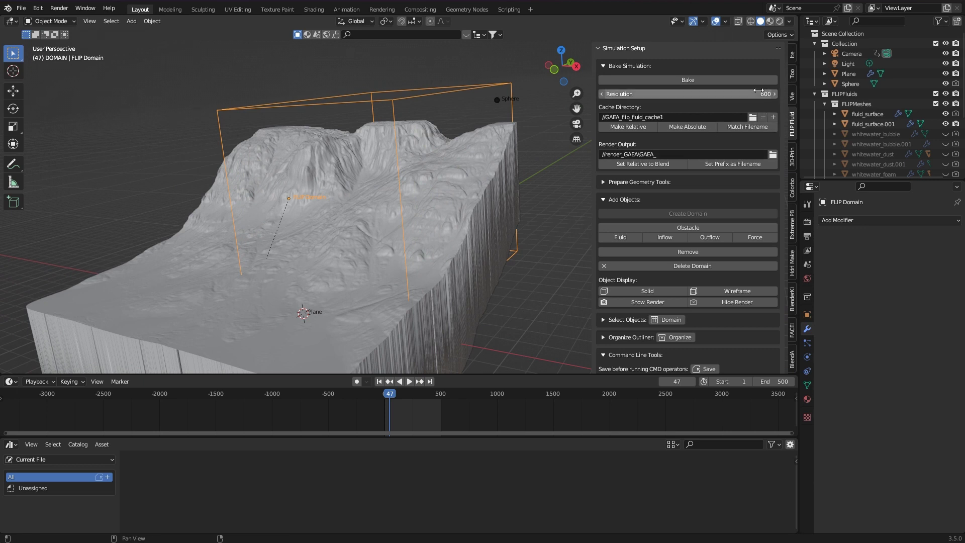
Set the scene end frame to 1000 and jump to frame 506 to inspect the baked fluid
click(807, 235)
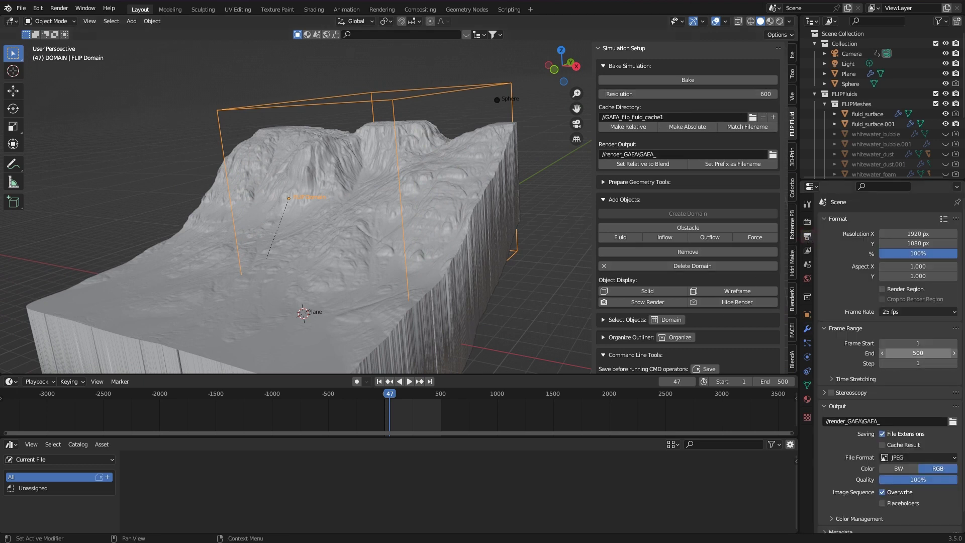
click(919, 353)
text(1000)
key(Return)
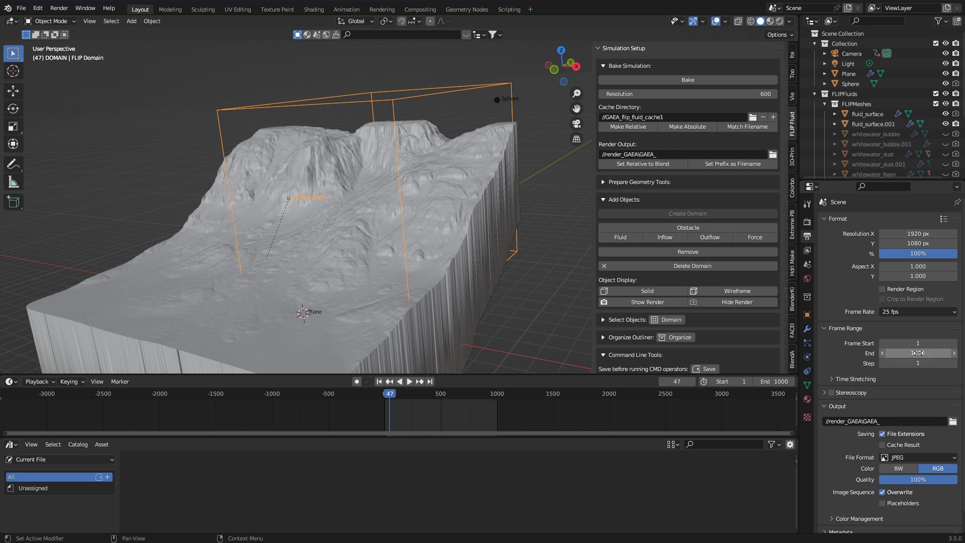
key(shift+Left)
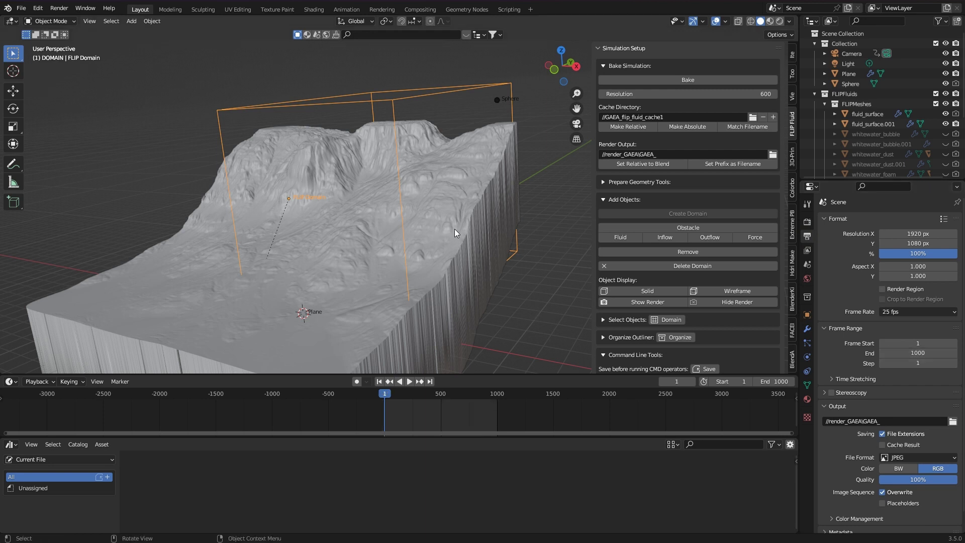
scroll(462, 180, up, 1)
click(442, 405)
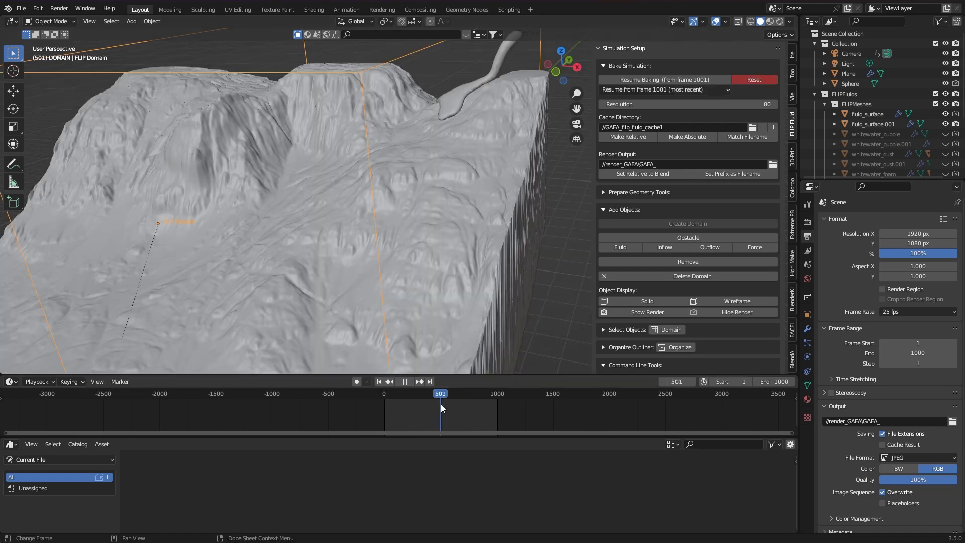
key(space)
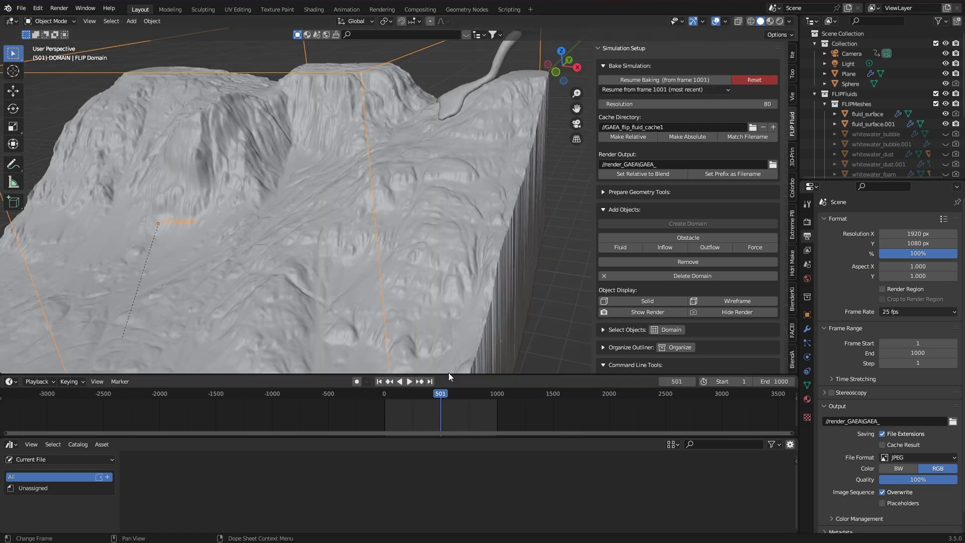
Resume the bake from the frame 501 savestate at resolution 300, then scrub the results
click(728, 89)
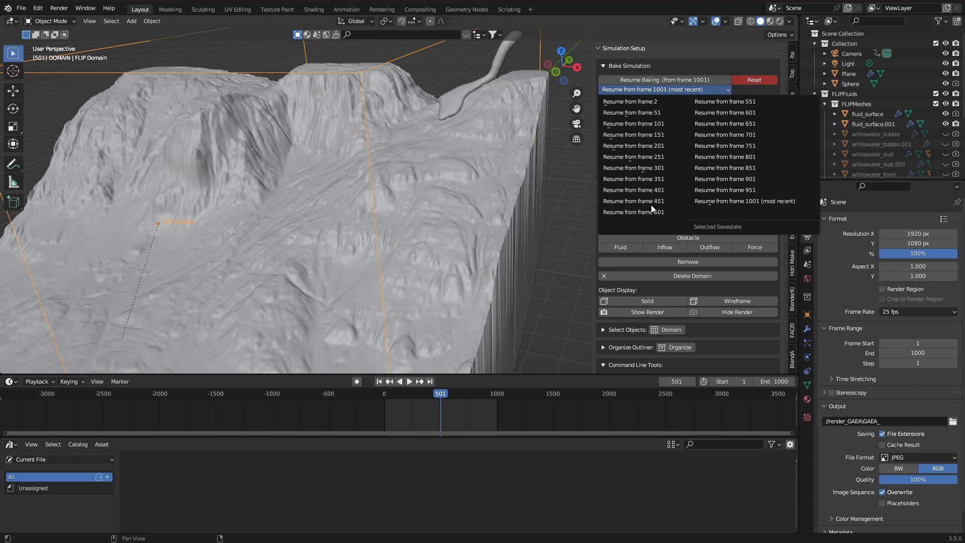
click(666, 212)
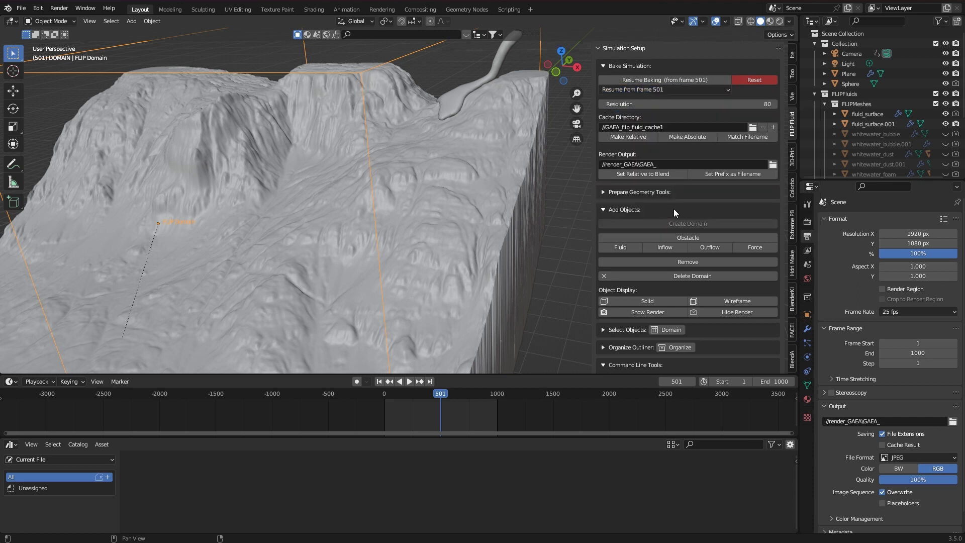
click(740, 104)
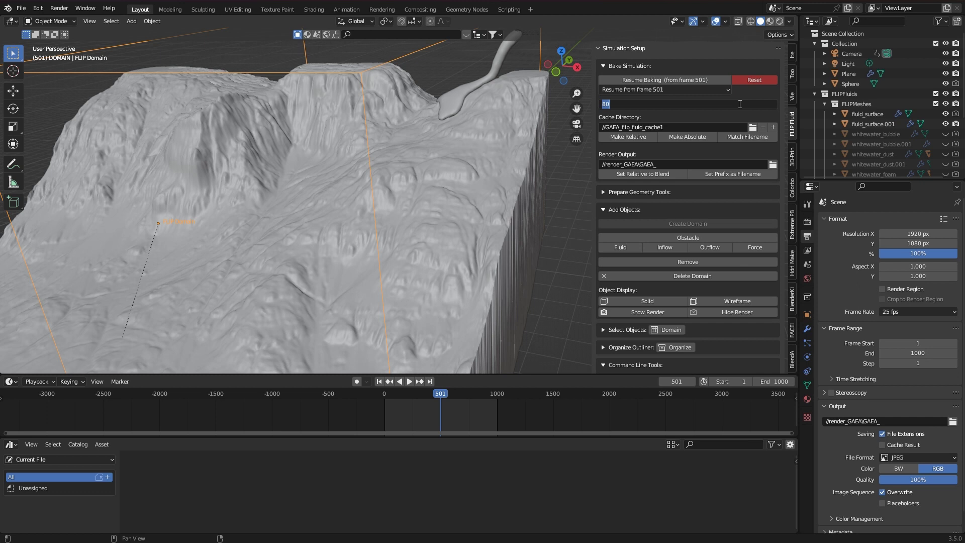
text(300)
key(Return)
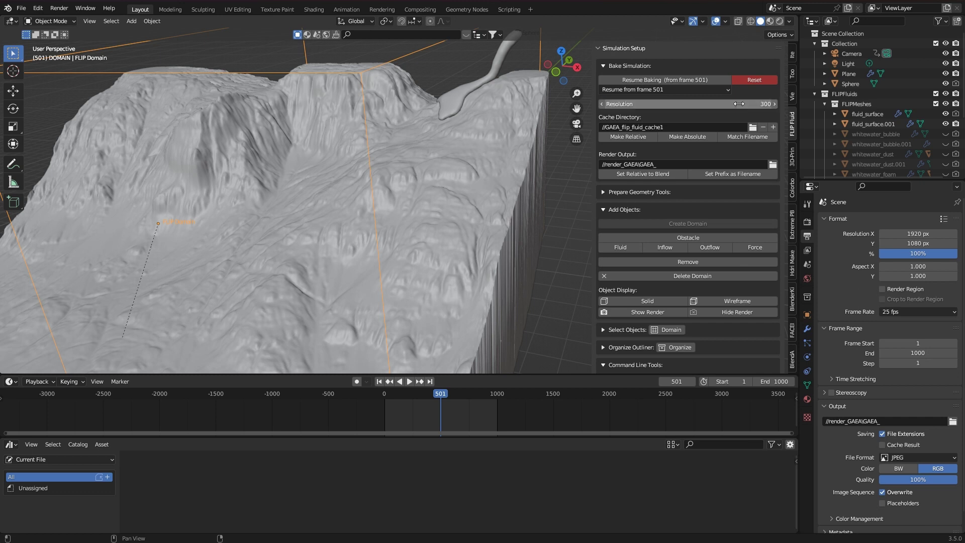
click(722, 80)
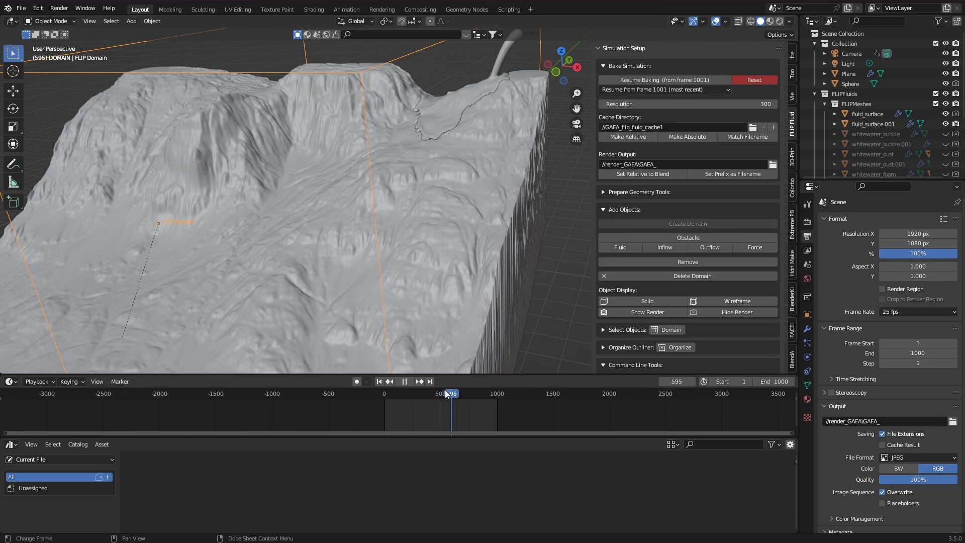
mouse_move(444, 394)
mouse_down()
mouse_move(409, 393)
mouse_move(458, 393)
mouse_up()
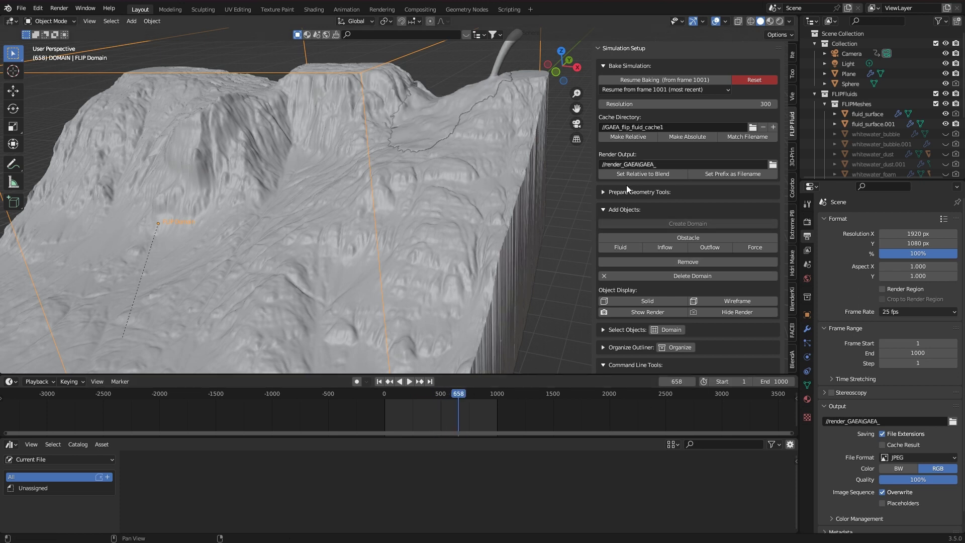
Widen the properties area and open the FLIP Fluid savestate interval field set to 50 frames
click(668, 90)
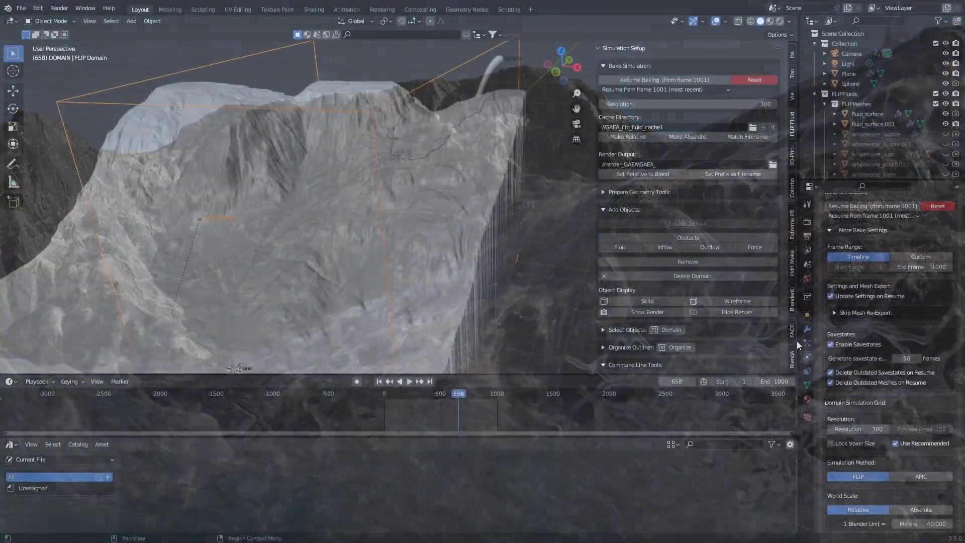
click(792, 330)
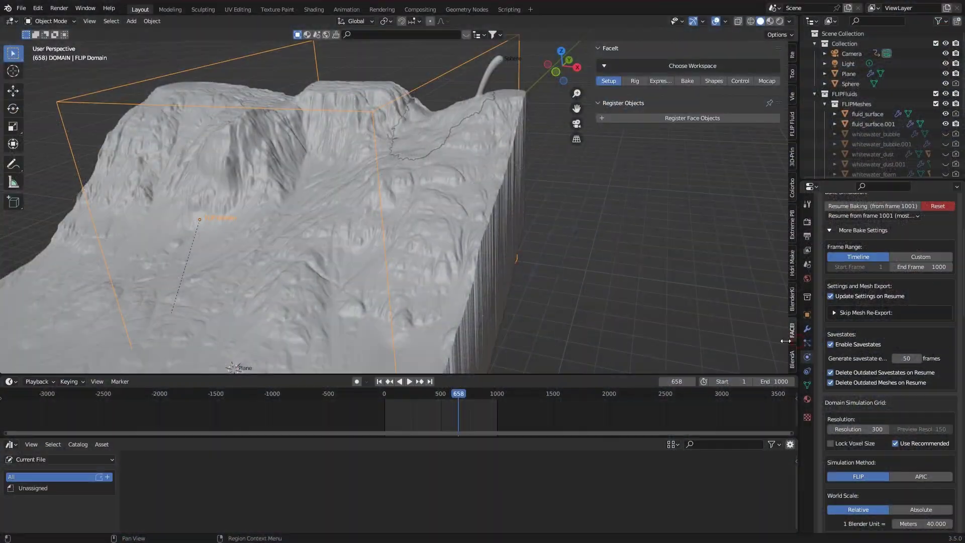
drag(804, 341, 562, 347)
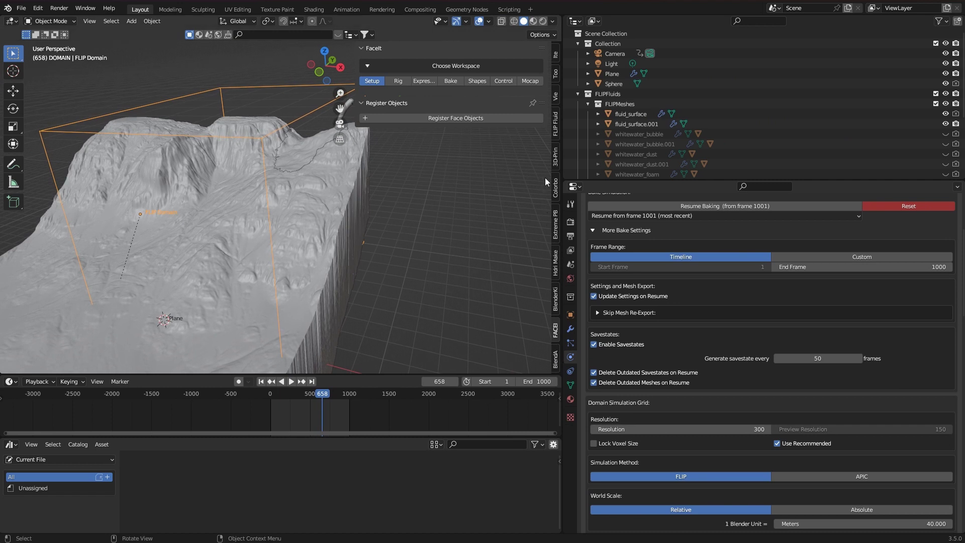
click(555, 126)
scroll(752, 396, down, 4)
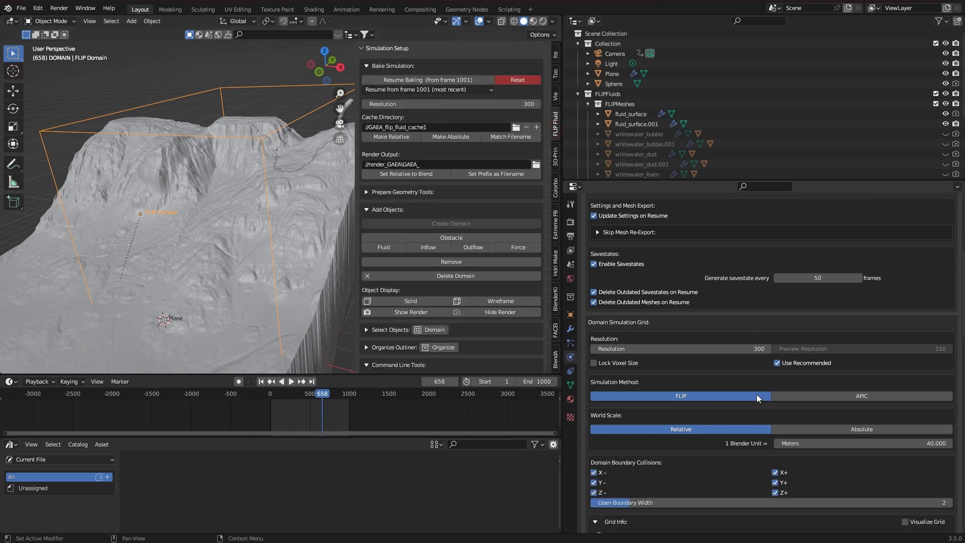
scroll(756, 394, up, 5)
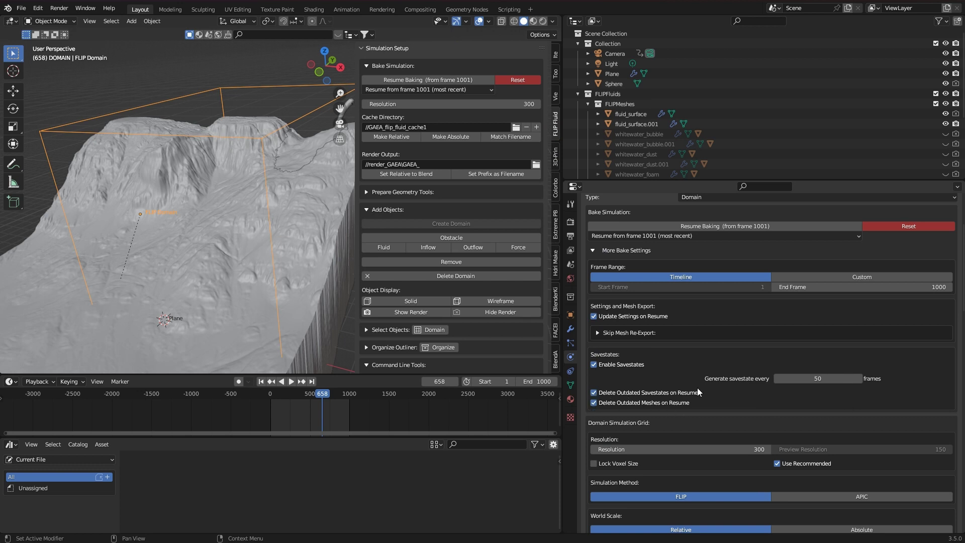
click(804, 378)
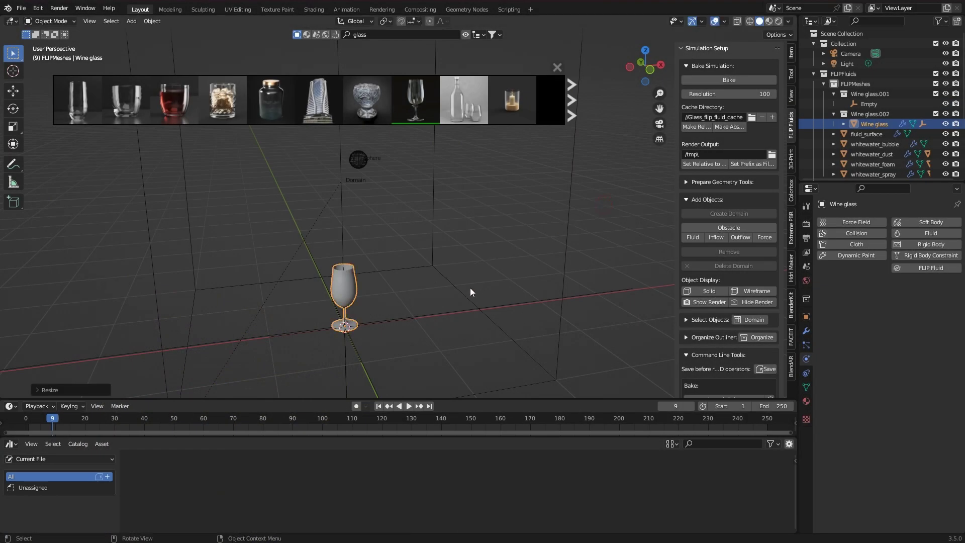
Scale the wine glass up slightly and switch to the top view
key(s)
click(557, 231)
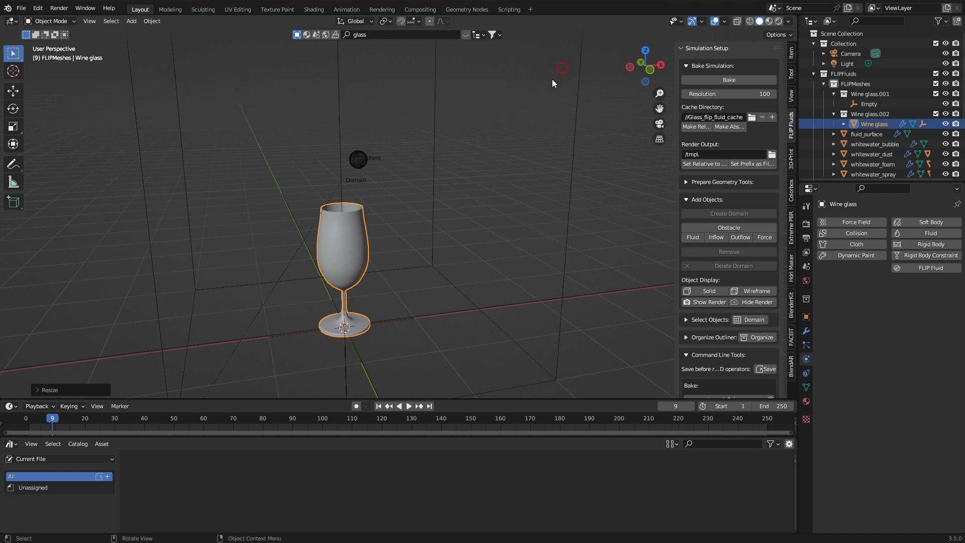
key(Tab)
key(Tab)
key(KP_7)
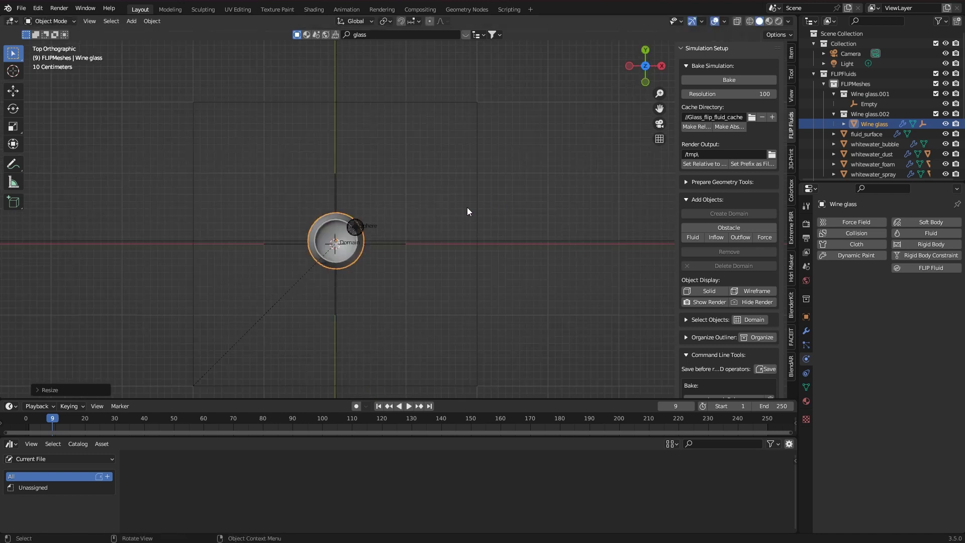
Move the wine glass up-right of centre and inspect it with X-ray on, then off
key(g)
click(448, 229)
middle_drag(406, 282, 401, 252)
scroll(401, 234, up, 3)
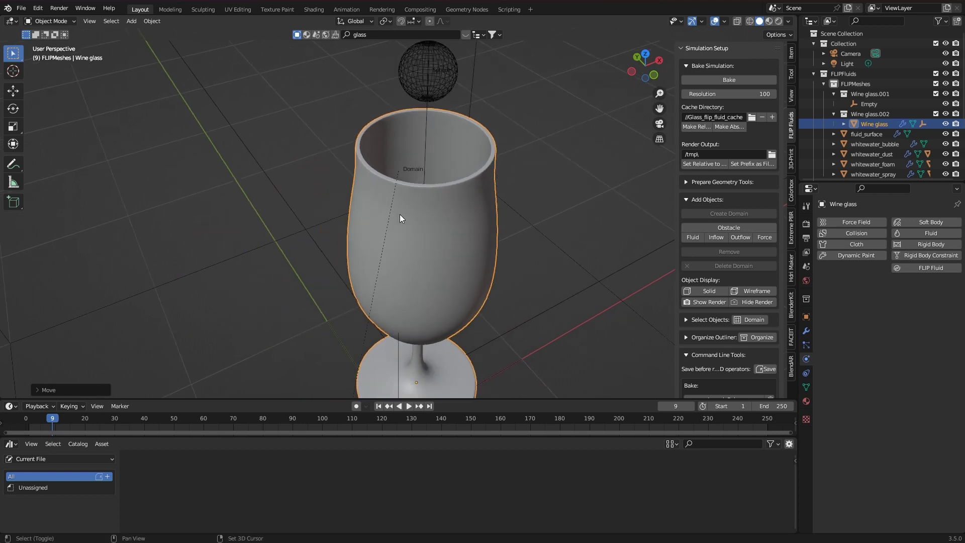
click(737, 21)
middle_drag(560, 151, 533, 126)
click(738, 21)
scroll(565, 159, down, 3)
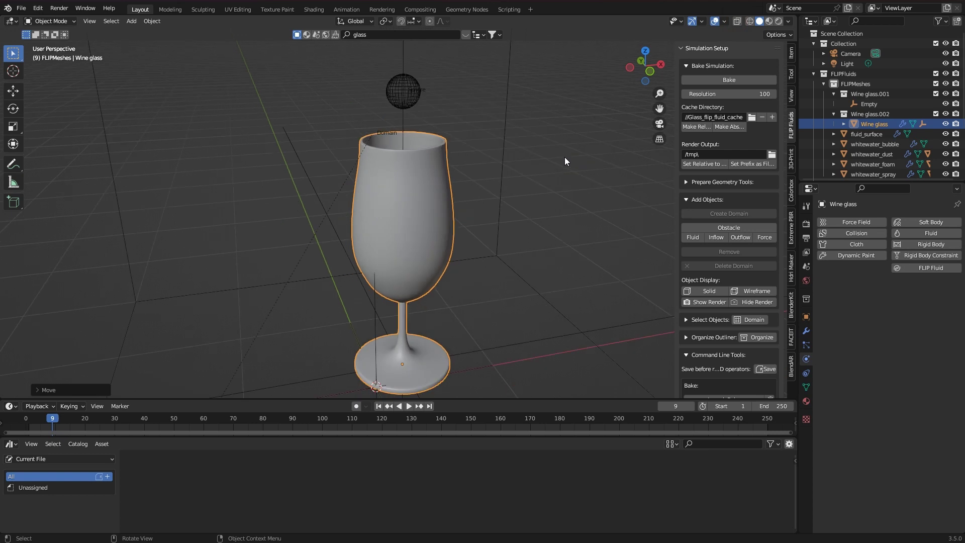
middle_drag(565, 157, 578, 161)
click(806, 330)
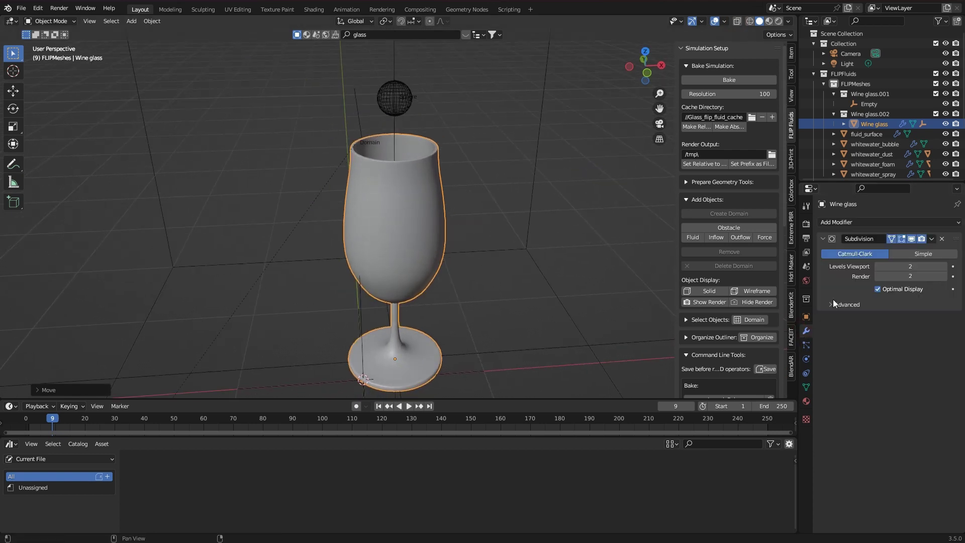
click(846, 221)
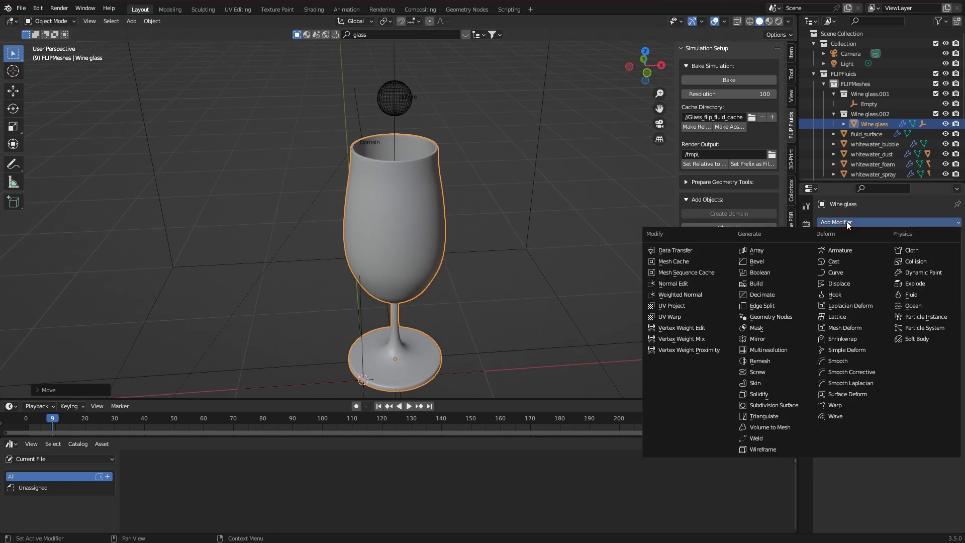
click(763, 395)
middle_drag(632, 248, 605, 265)
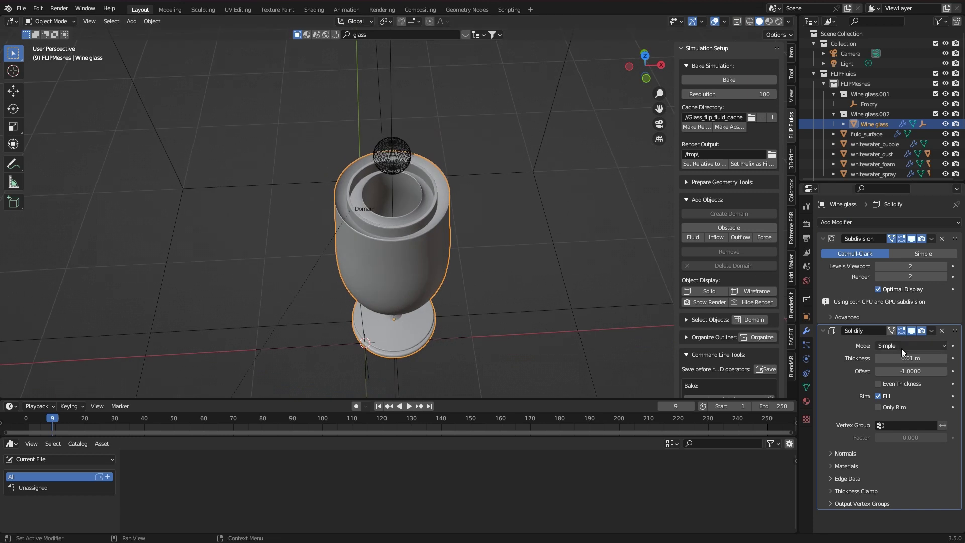
drag(906, 357, 947, 346)
click(942, 320)
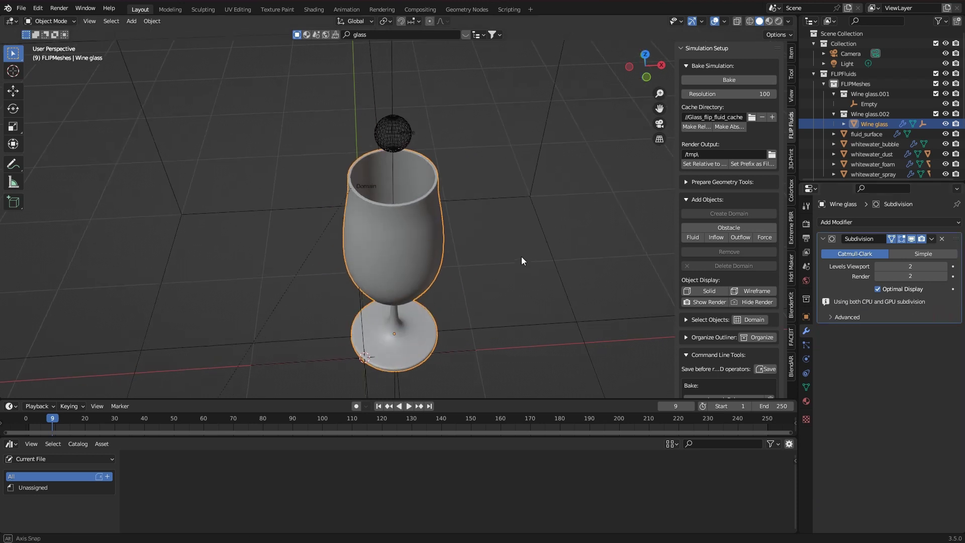
Run the 3D-Print Check All on the wine glass, which reports 16 non-manifold edges
click(792, 159)
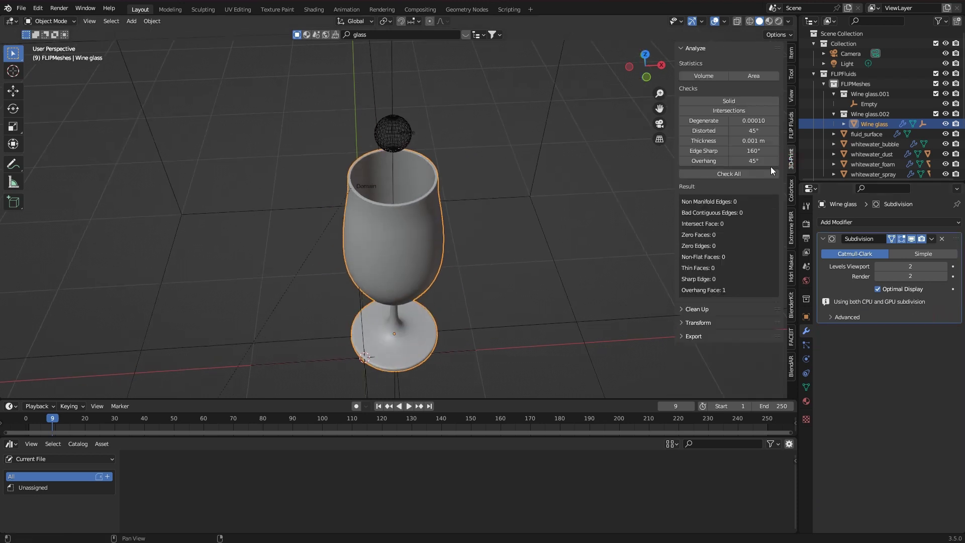
click(752, 173)
Enable Obstacle Debugging on the fluid Domain and start a test bake
click(791, 130)
middle_drag(539, 194, 493, 201)
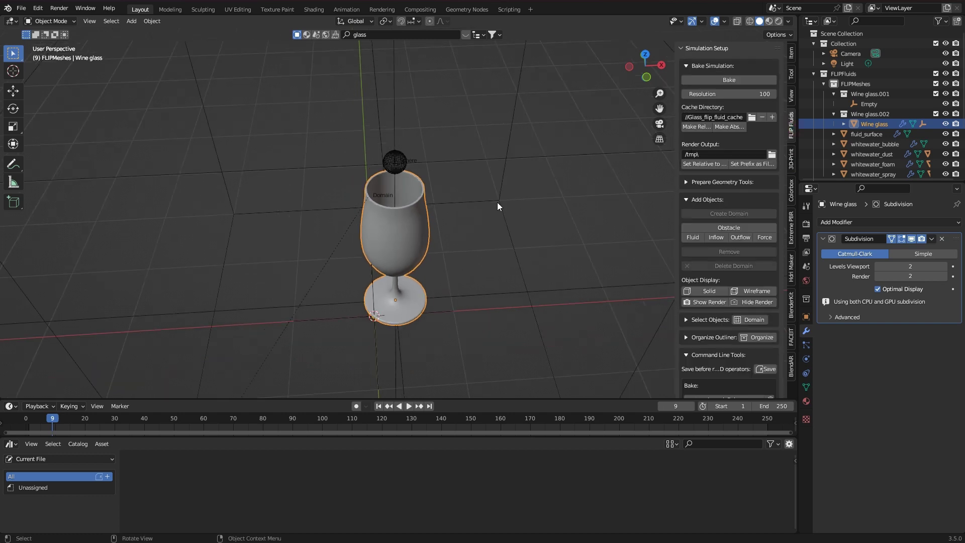
click(488, 200)
click(401, 224)
key(ctrl+z)
click(827, 490)
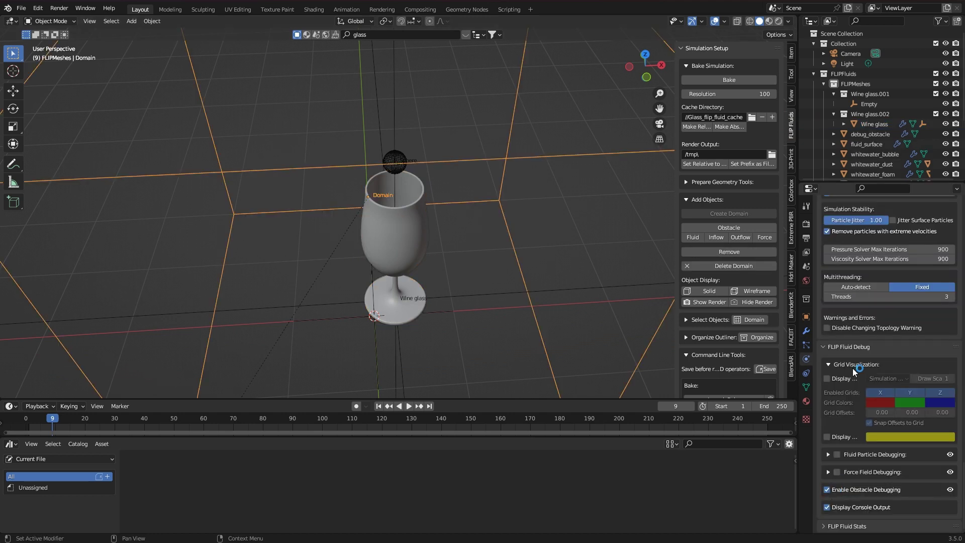
click(722, 80)
Hide the Wine glass, inspect debug_obstacle over the baked frames, and reset the bake
click(938, 124)
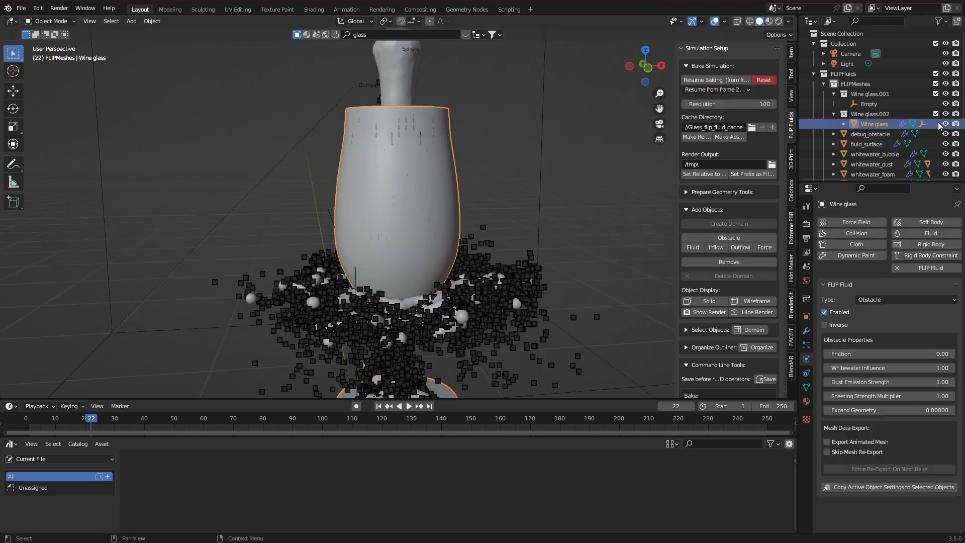
click(945, 123)
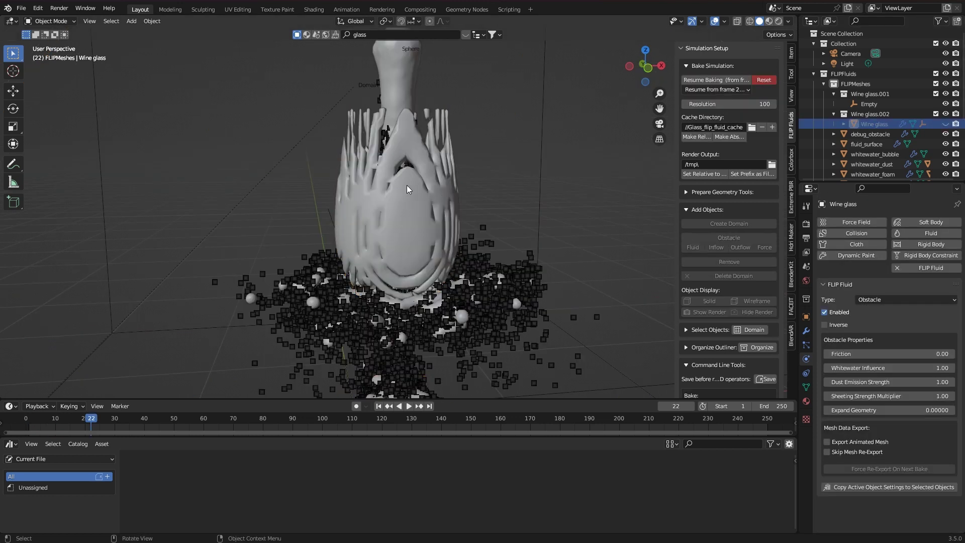
click(836, 134)
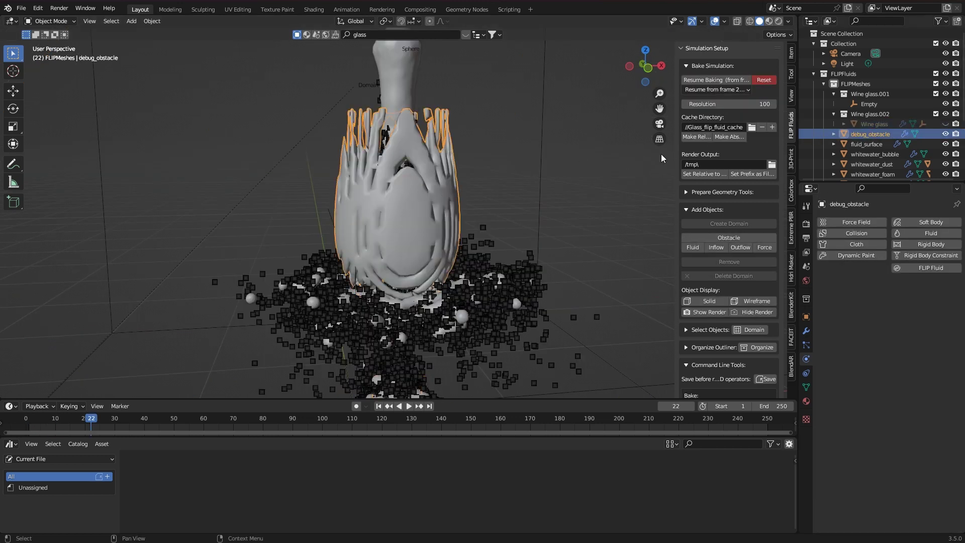
middle_drag(629, 160, 543, 200)
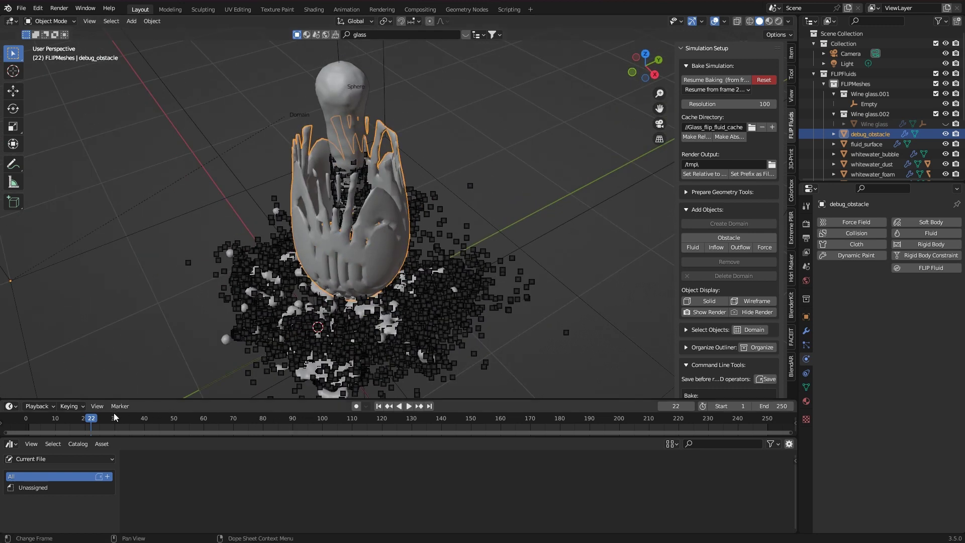
drag(93, 421, 78, 421)
key(space)
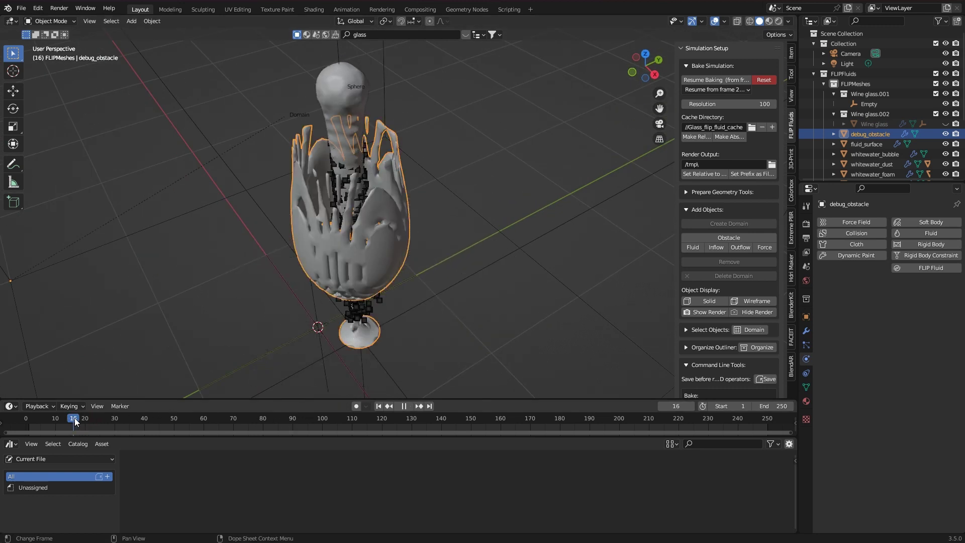
key(Escape)
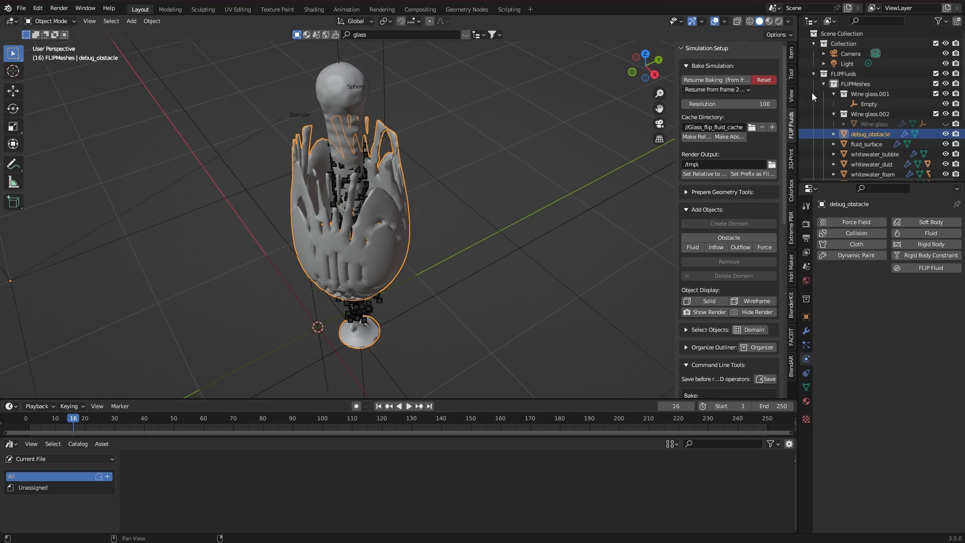
click(765, 79)
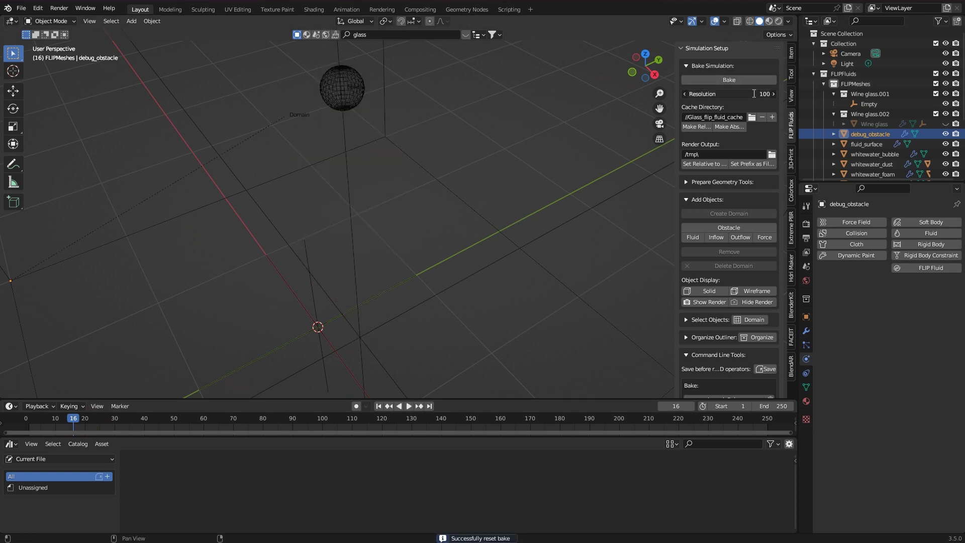
Duplicate the wine glass as Wine glass.render and Wine glass.sim, hiding the .render copy
double_click(773, 94)
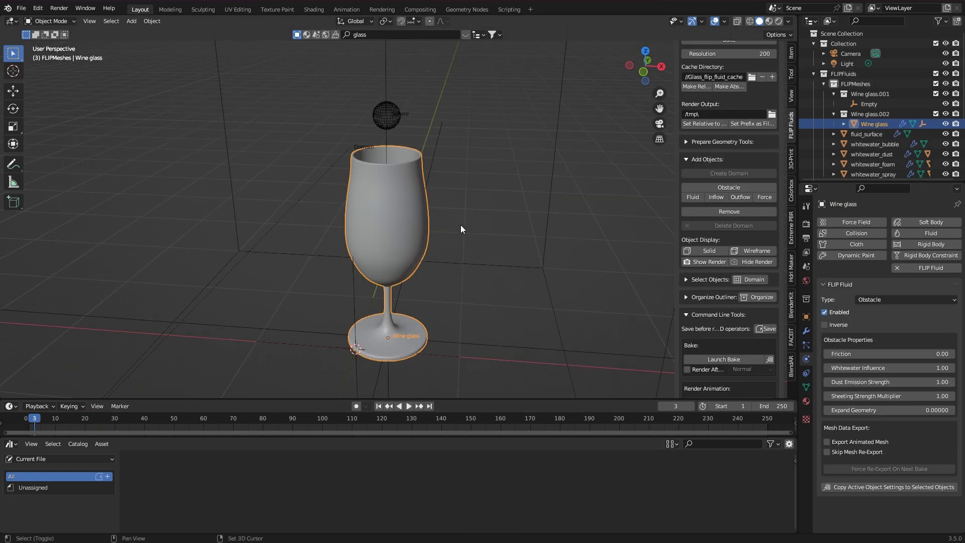
key(shift+d)
key(Escape)
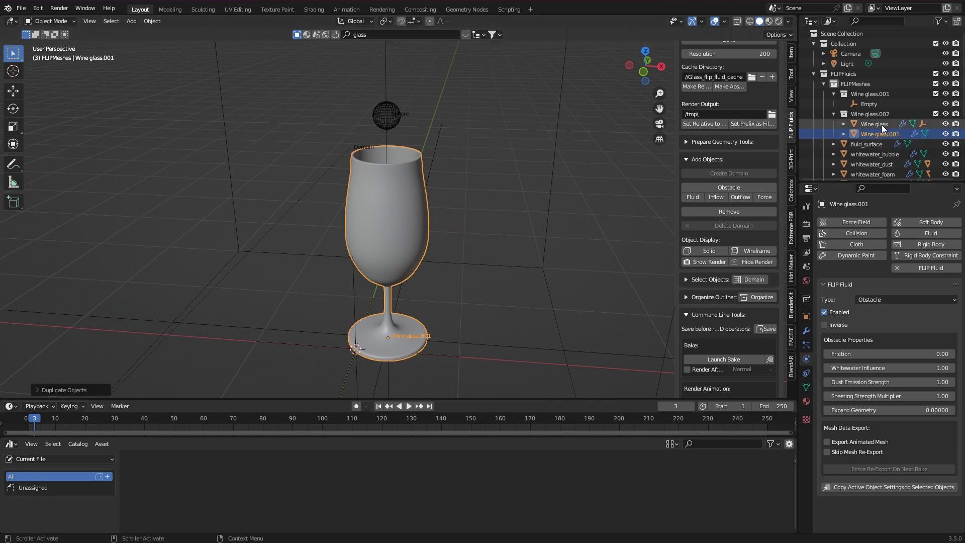
click(899, 124)
scroll(898, 124, down, 2)
double_click(898, 101)
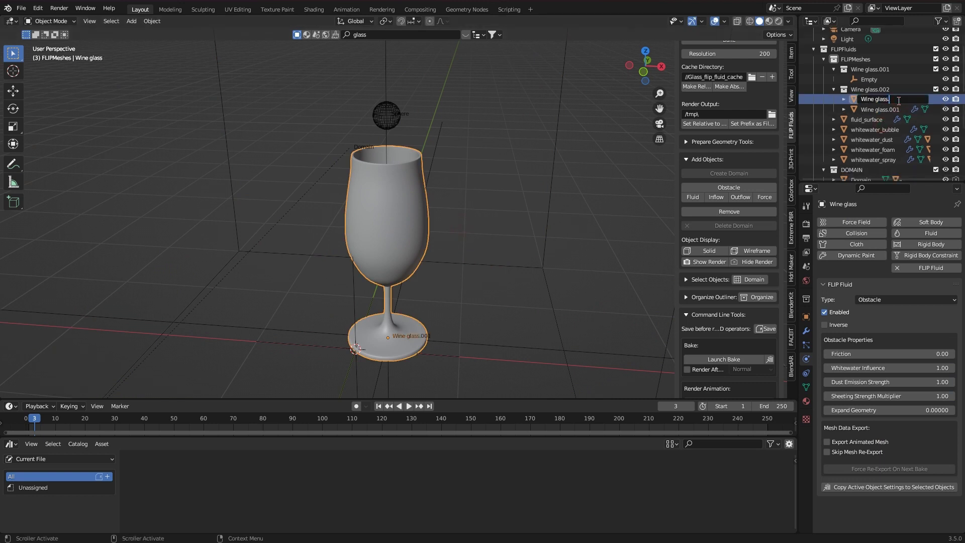
text(.render)
key(Return)
double_click(898, 101)
click(910, 100)
key(Return)
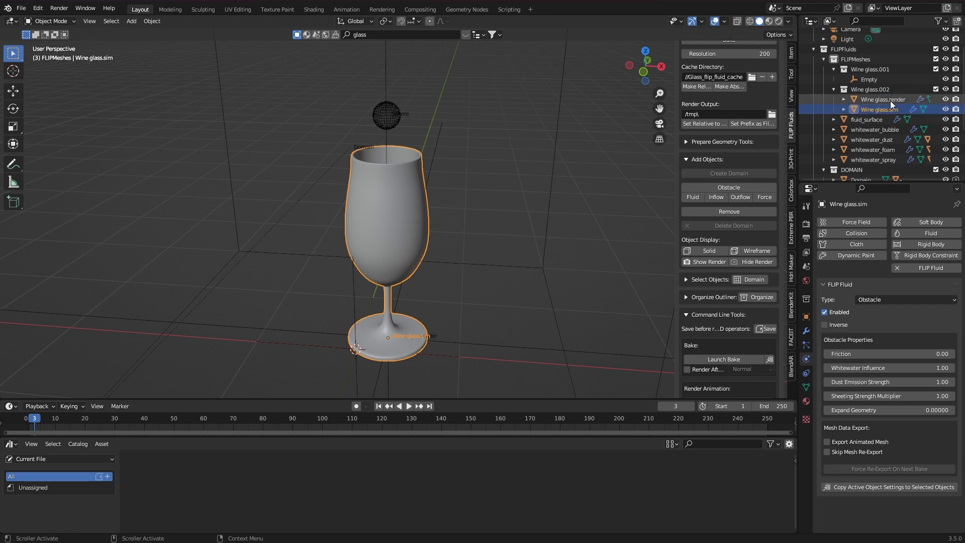
click(891, 101)
click(946, 100)
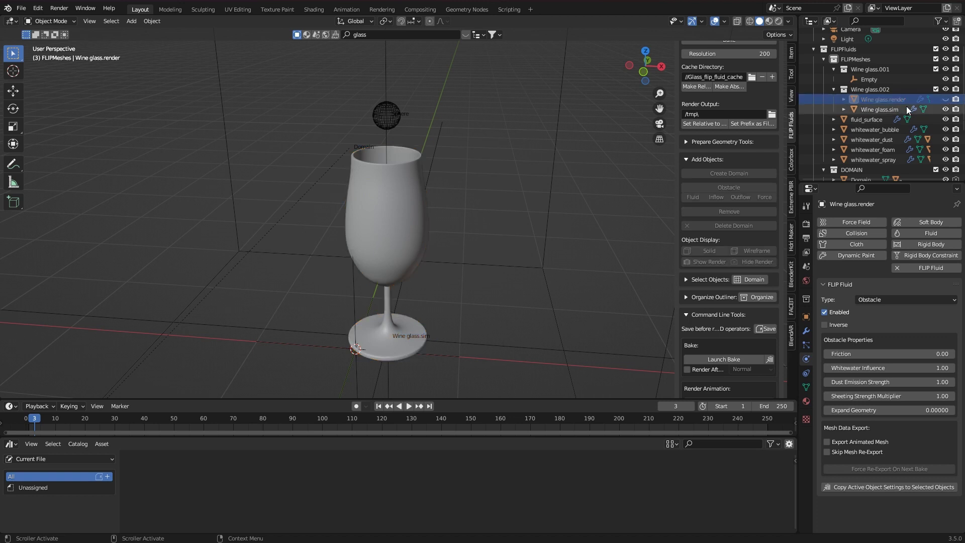
Select the bowl faces of Wine glass.sim and fatten them outward
click(879, 109)
key(Tab)
click(442, 211)
key(ctrl+KP_Add)
key(ctrl+KP_Add)
key(ctrl+KP_Add)
key(ctrl+KP_Add)
middle_drag(434, 184, 440, 208)
scroll(448, 327, down, 3)
key(alt+s)
click(531, 206)
Return to Object Mode and start a test fluid bake
key(Tab)
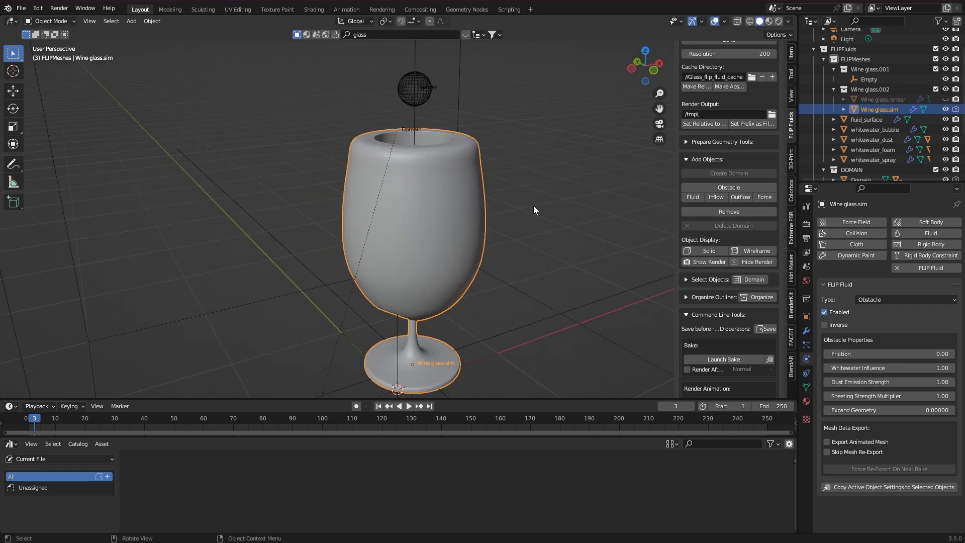
scroll(742, 129, up, 2)
click(728, 79)
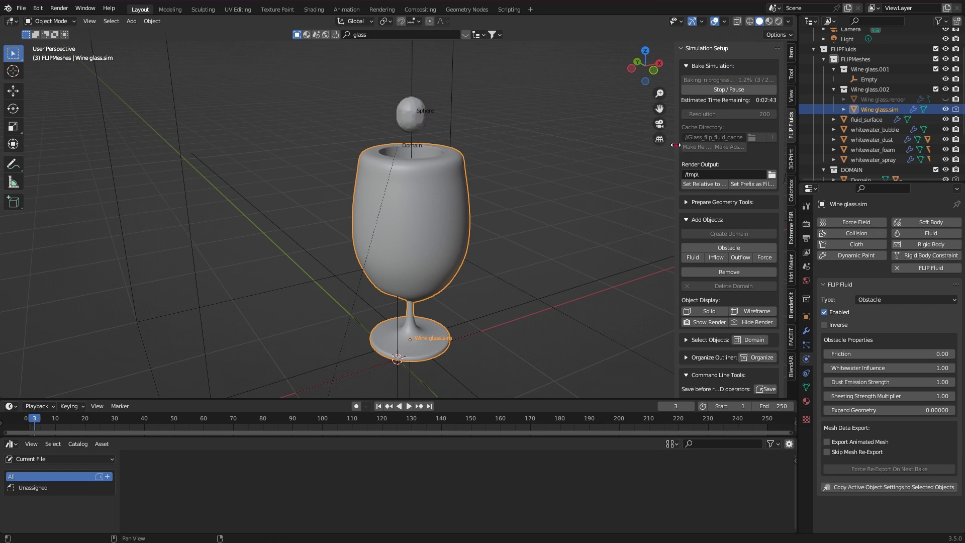
scroll(518, 159, down, 1)
middle_drag(518, 158, 449, 237)
scroll(449, 237, up, 2)
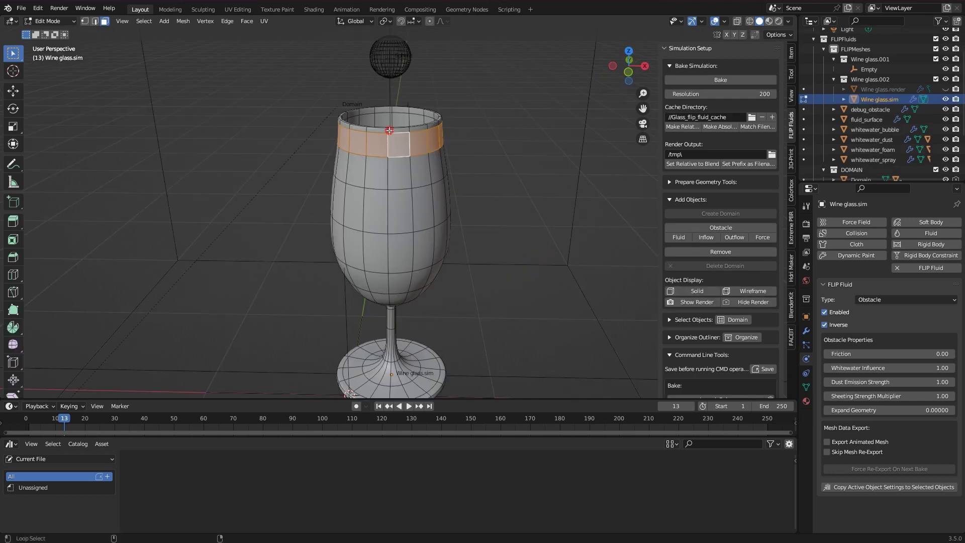
Select the bowl's face loops from the rim down to the base
alt+click(389, 131)
alt+shift+click(389, 165)
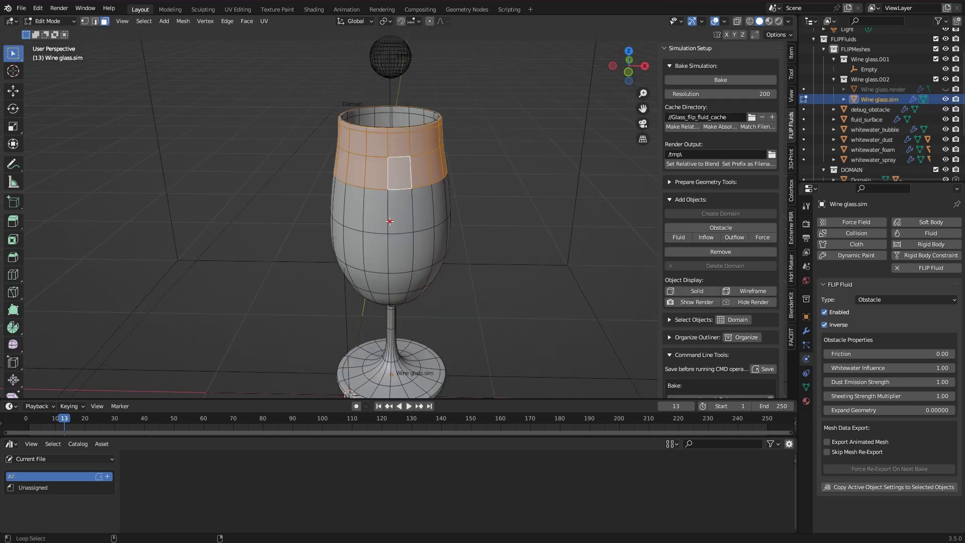
alt+shift+click(390, 223)
alt+shift+click(389, 256)
alt+shift+click(390, 283)
alt+shift+click(401, 299)
middle_drag(411, 304, 393, 285)
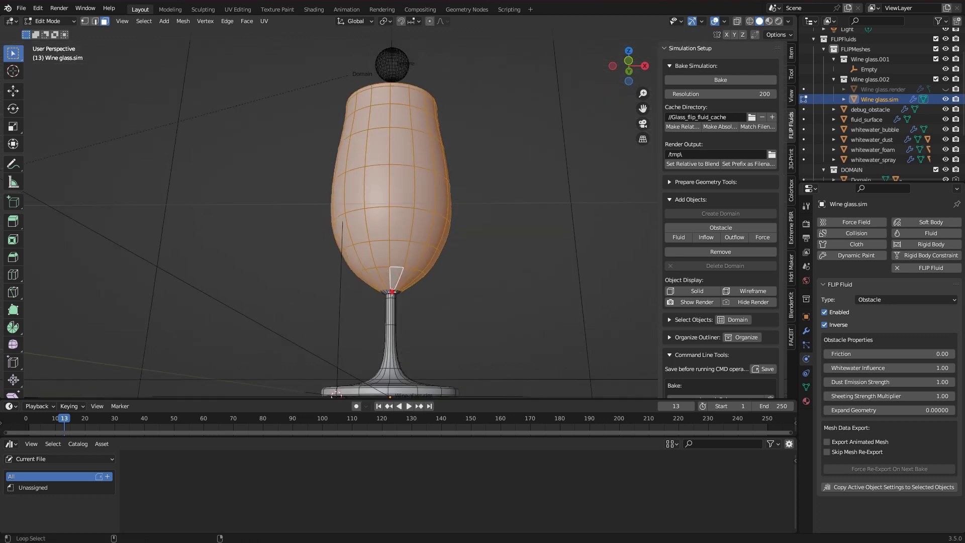
middle_drag(493, 151, 503, 204)
right_click(497, 196)
click(497, 197)
Delete the top faces of the glass rim
scroll(490, 161, up, 4)
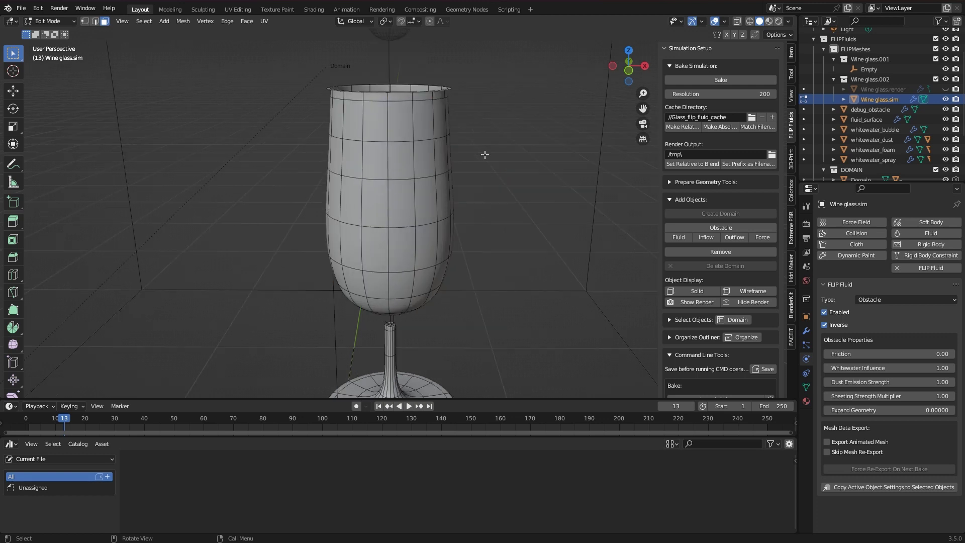
middle_drag(507, 119, 478, 119)
alt+click(477, 117)
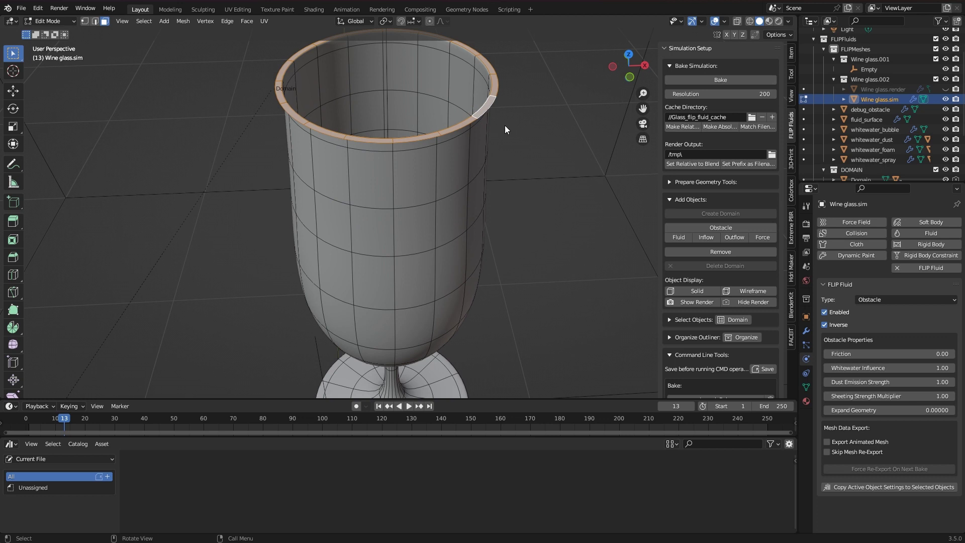
key(x)
click(504, 126)
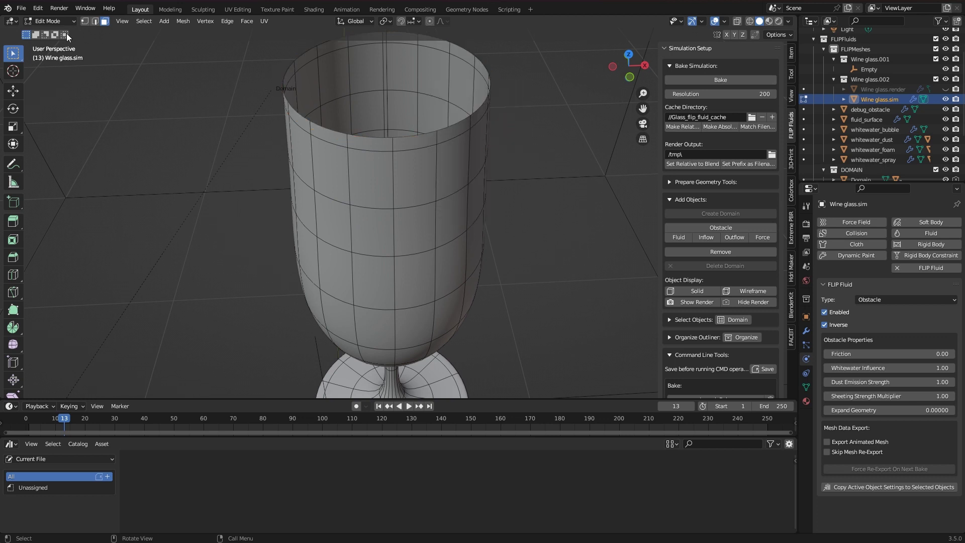
Fill the open rim edge loop with a cap face
click(95, 20)
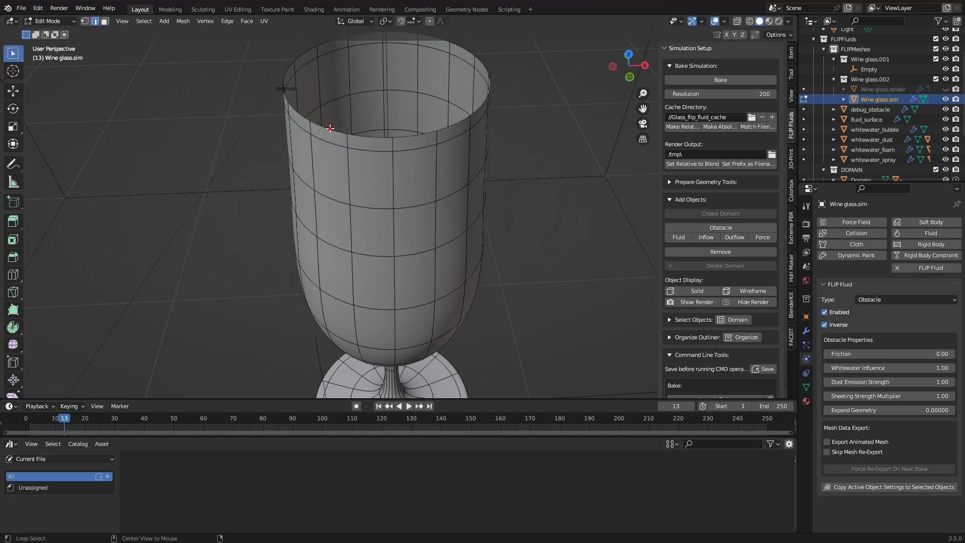
alt+click(330, 128)
key(f)
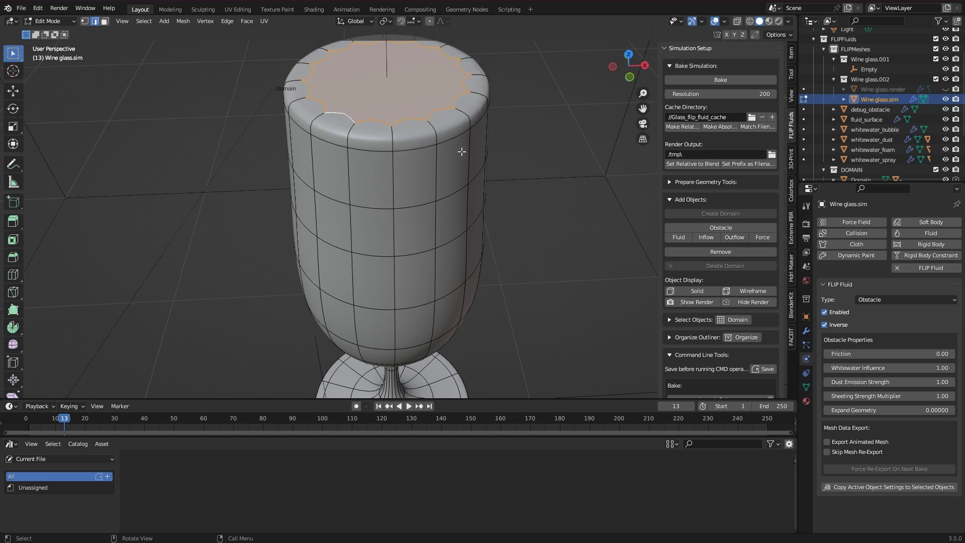
scroll(461, 152, down, 4)
key(KP_1)
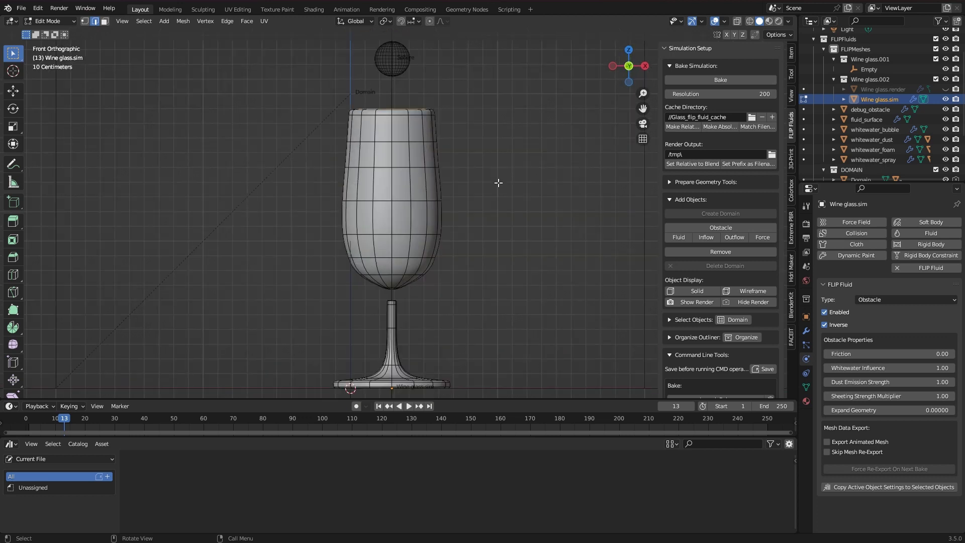
scroll(498, 183, down, 2)
Raise the cap about 0.34 m along Z and return to Object Mode
key(g)
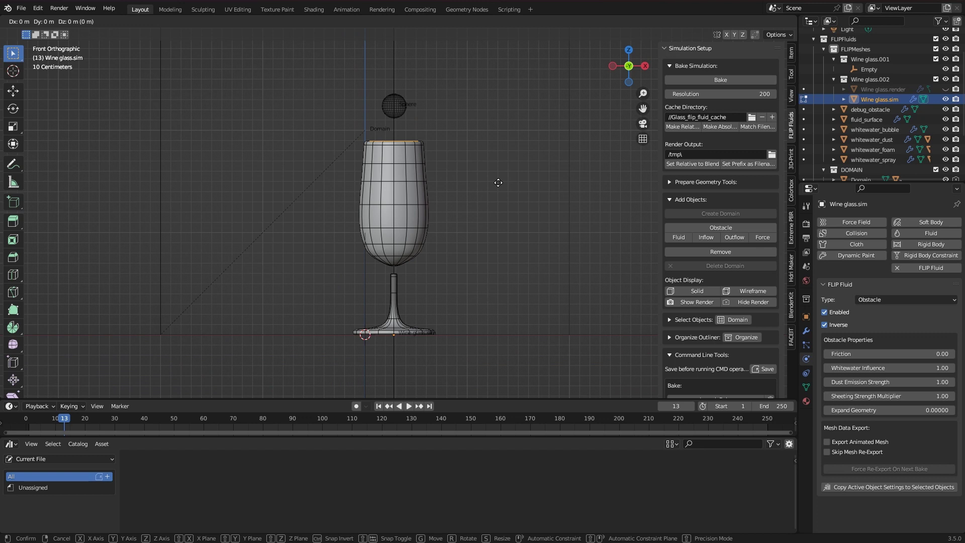
key(Escape)
key(Tab)
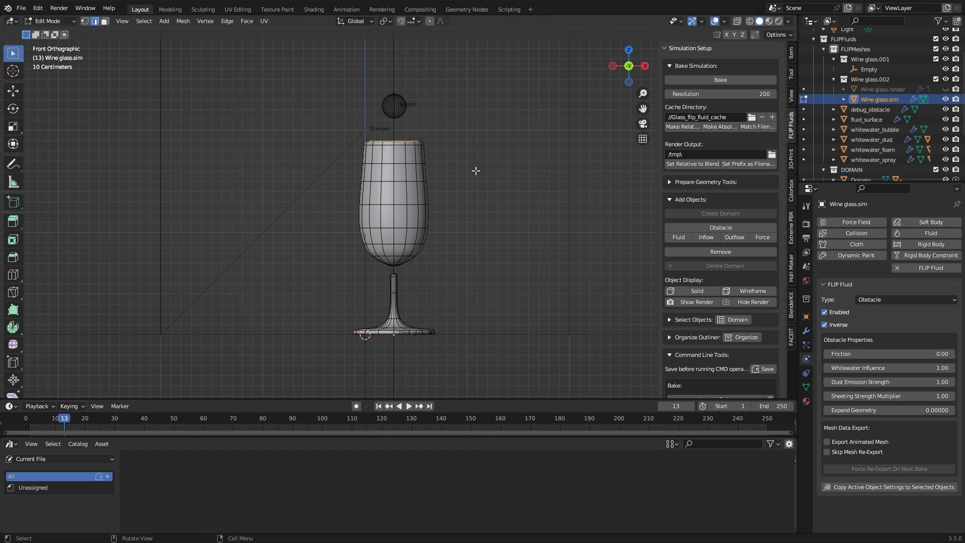
key(g)
key(z)
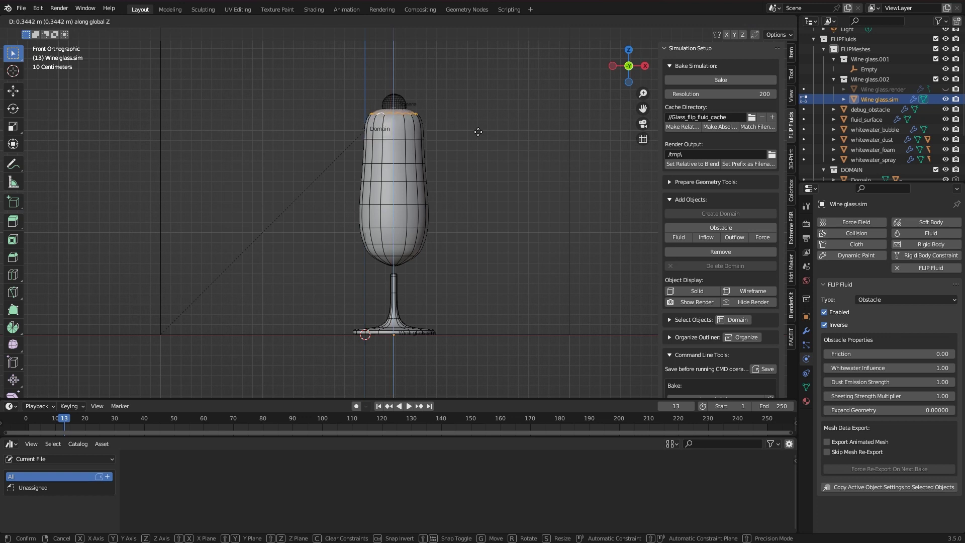
click(487, 97)
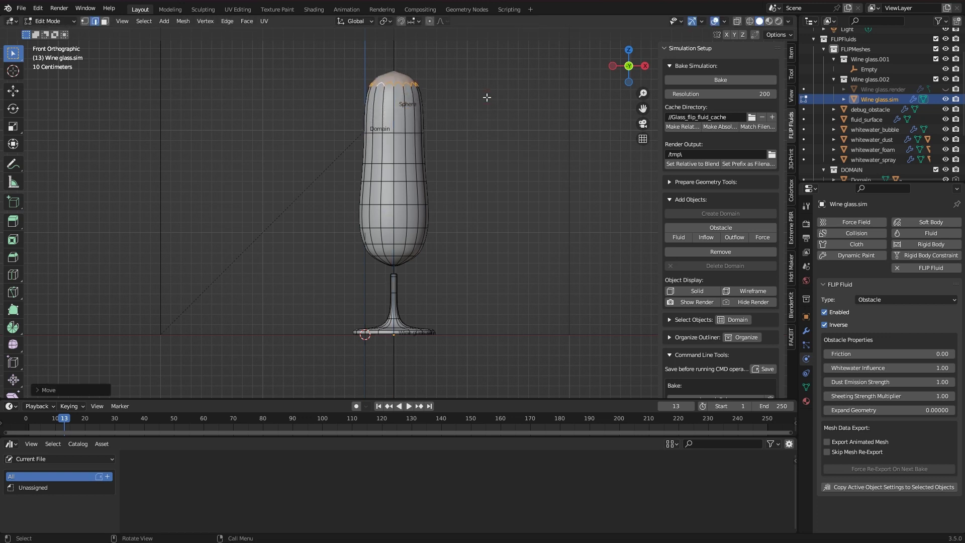
key(Tab)
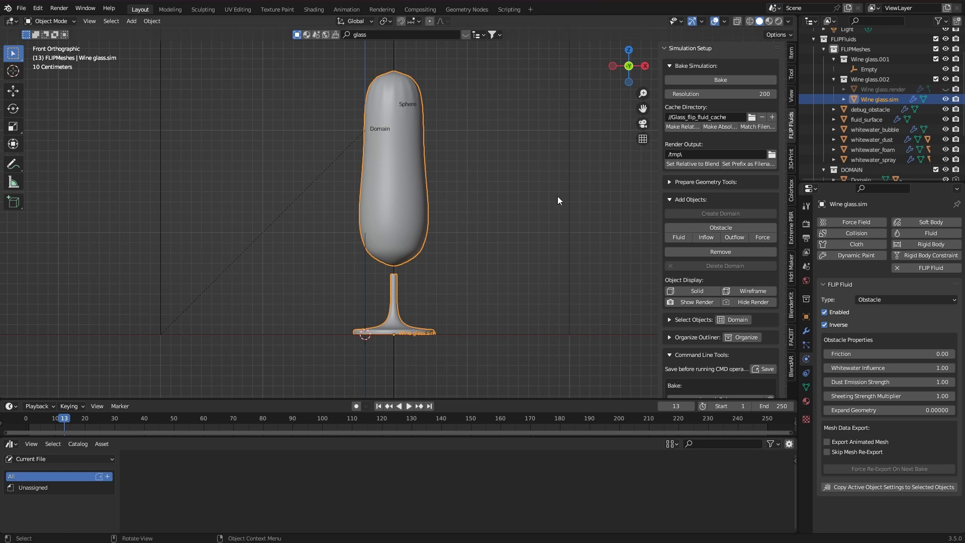
Restart the fluid bake and turn on X-ray to see the glass inside the domain
click(738, 79)
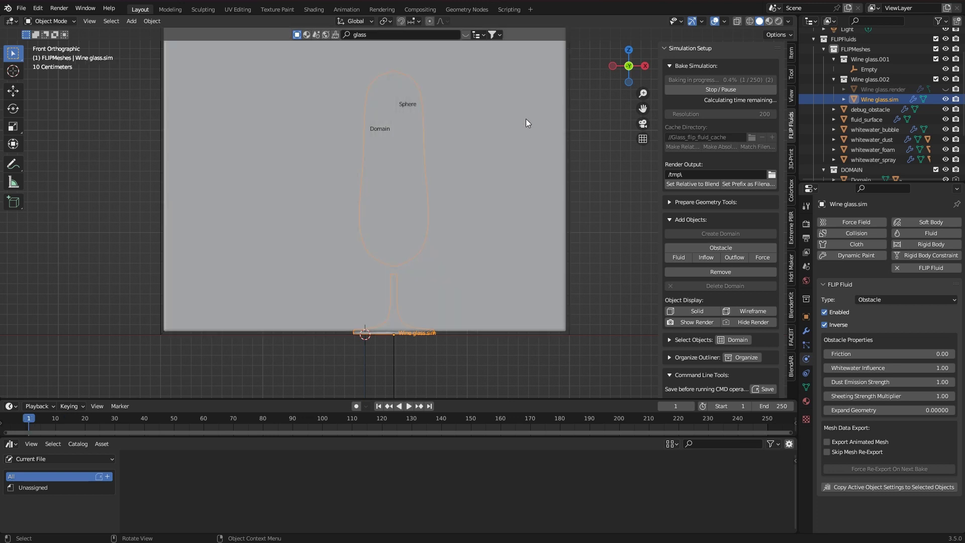
scroll(528, 118, down, 1)
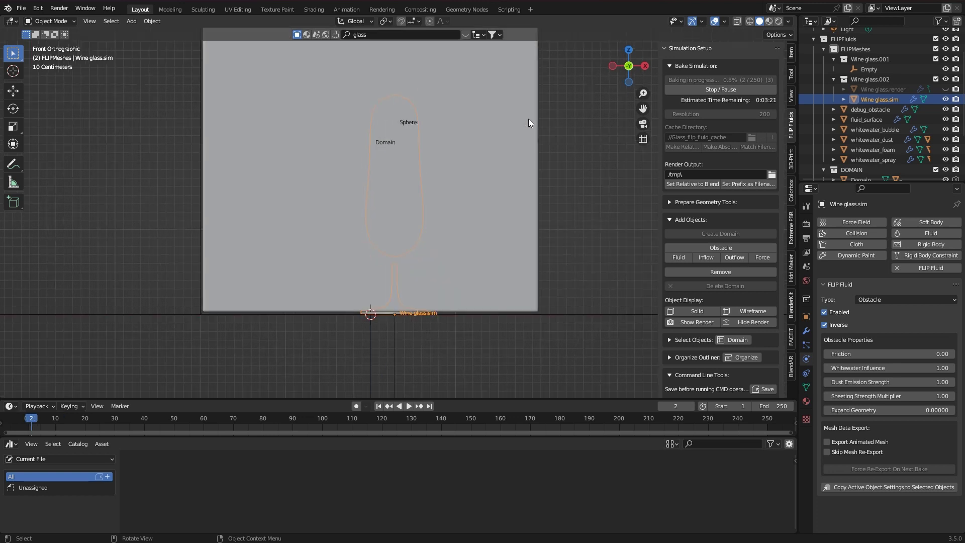
click(737, 21)
scroll(452, 136, up, 2)
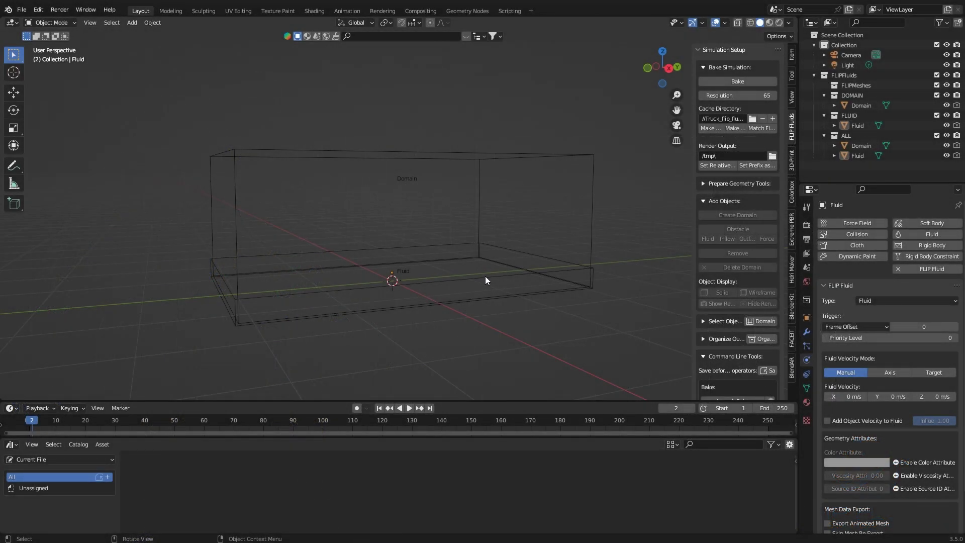
Collapse Add Objects, Command Line Tools and Display and Playback, and widen the FLIP Fluids sidebar
click(704, 200)
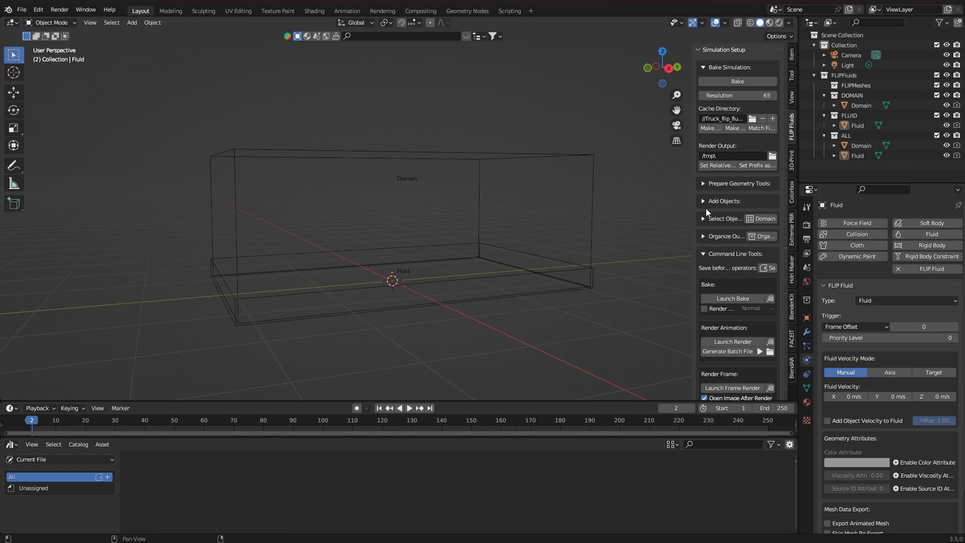
click(704, 253)
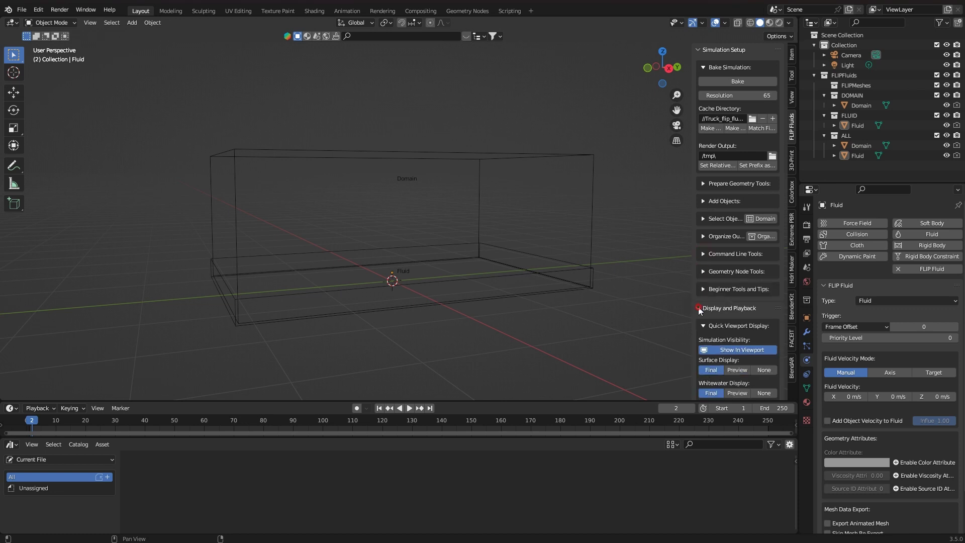
click(698, 308)
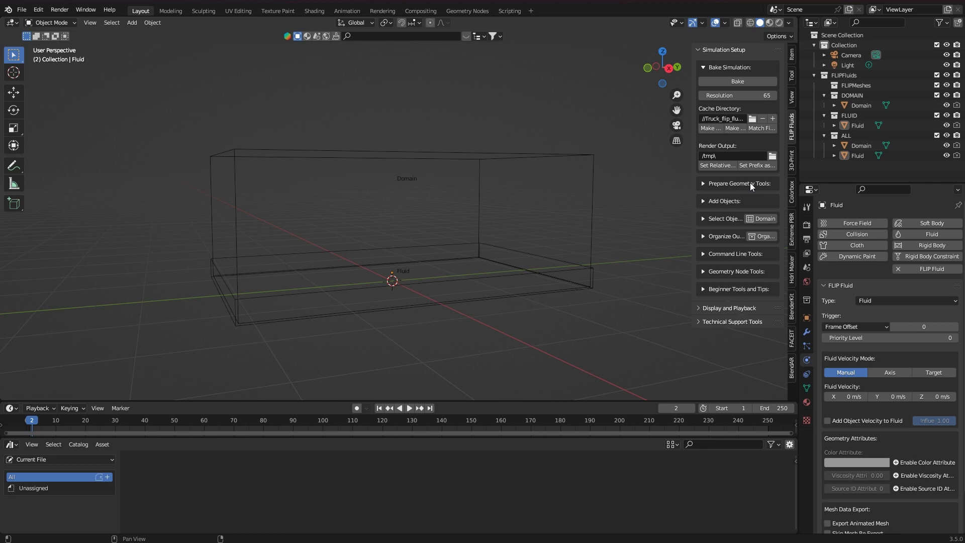
click(705, 183)
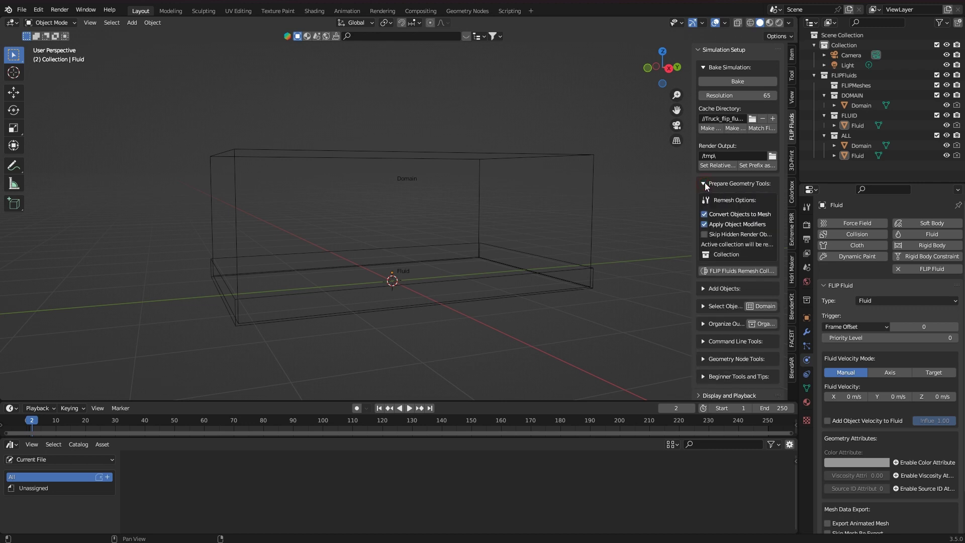
drag(693, 178, 663, 174)
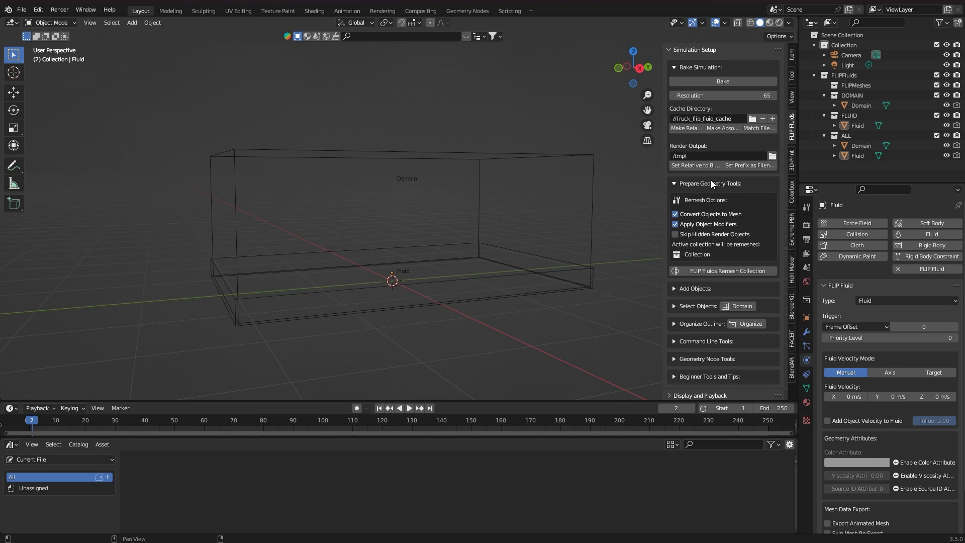
click(674, 183)
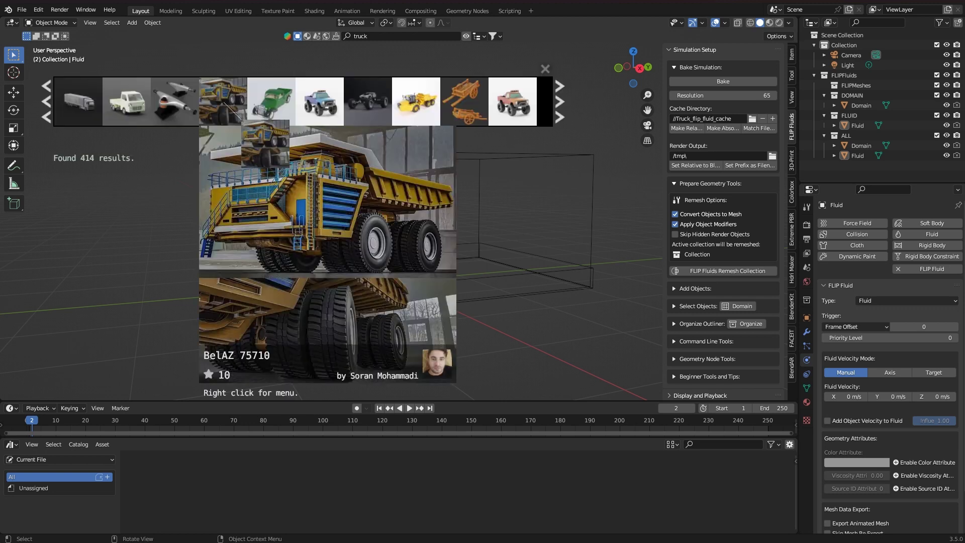
Place the BelAZ 75710 truck and test-move its Suspension and GroundSensor.Ft.R bones, cancelling each move
drag(323, 101, 392, 269)
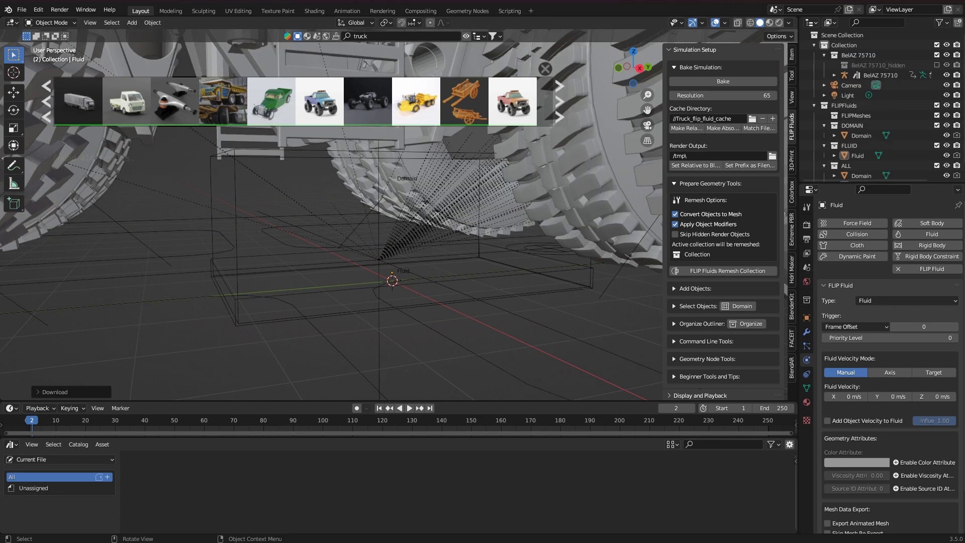
key(ctrl+Tab)
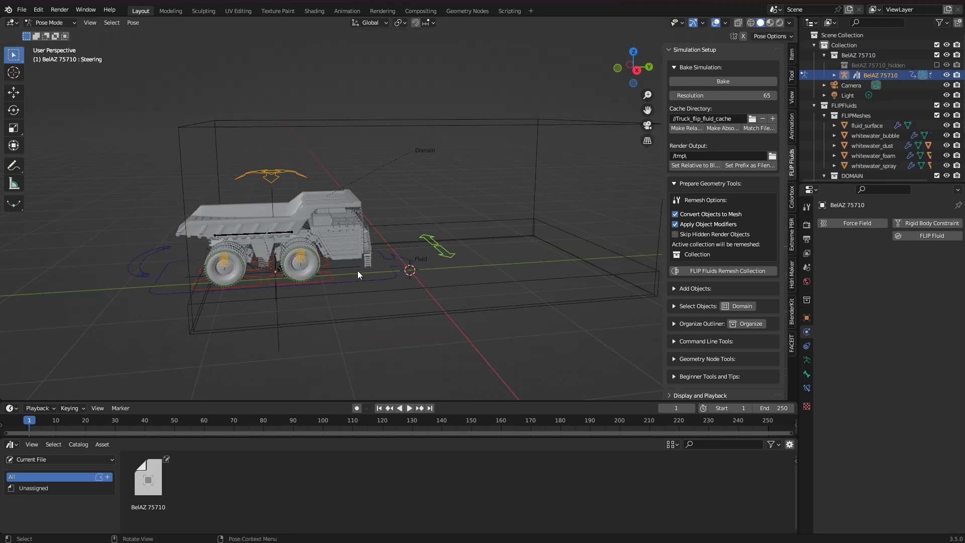
click(289, 174)
key(g)
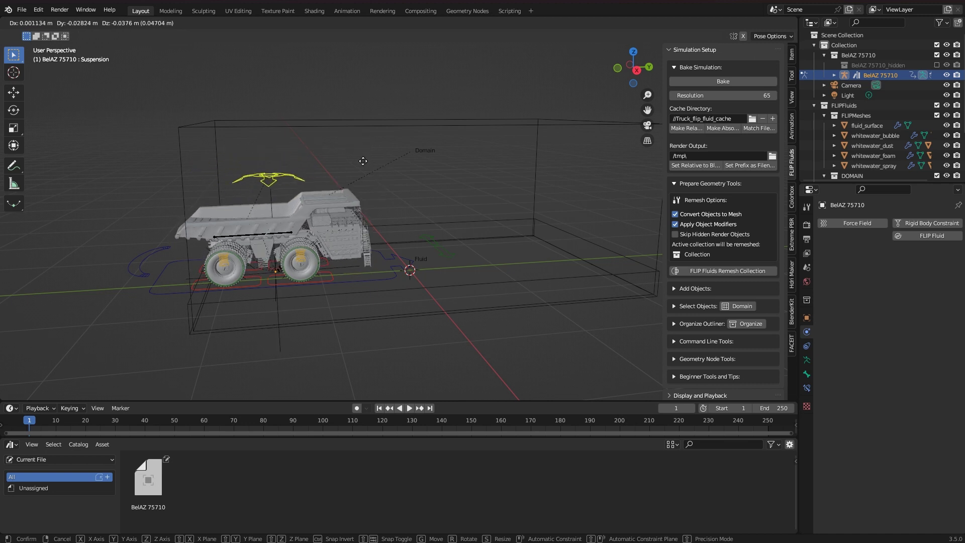
right_click(381, 280)
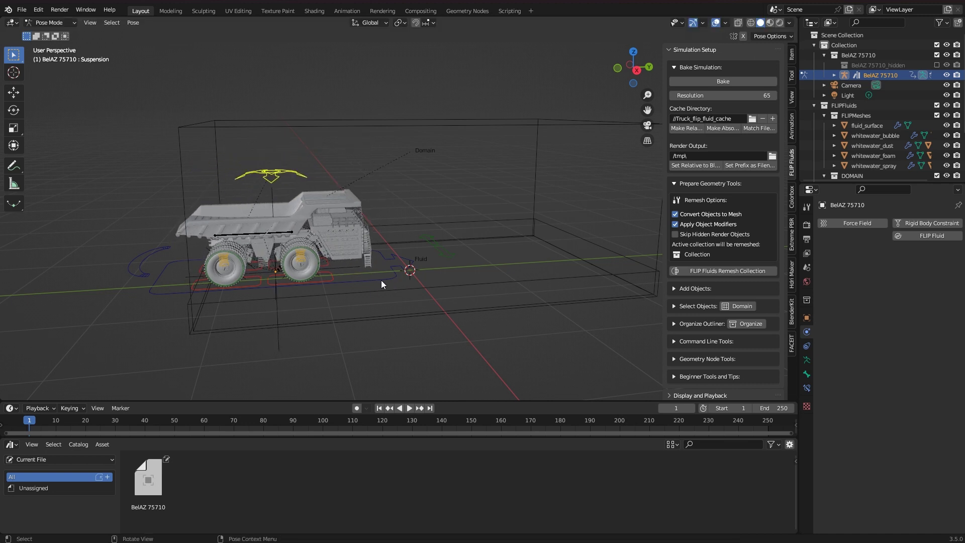
click(332, 280)
key(g)
right_click(347, 252)
middle_drag(347, 252, 433, 240)
Save Truck.blend, play the truck animation, and return to frame 1
key(ctrl+s)
key(space)
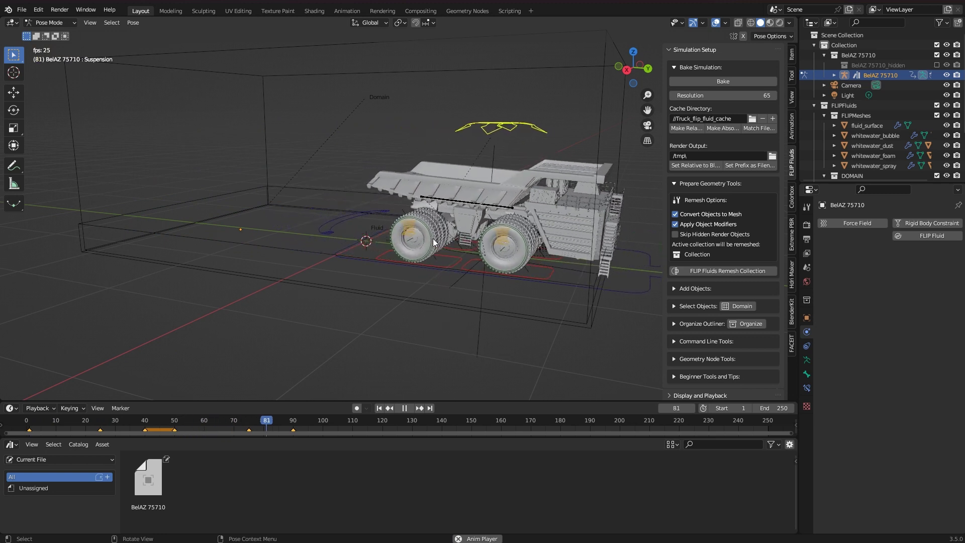
key(Escape)
middle_drag(434, 242, 424, 278)
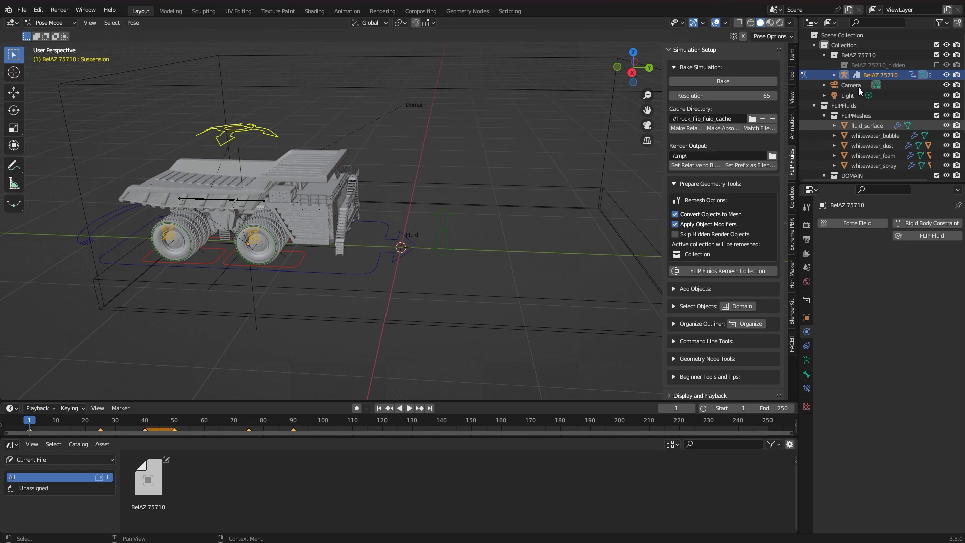
Duplicate the BelAZ 75710 collection
click(858, 55)
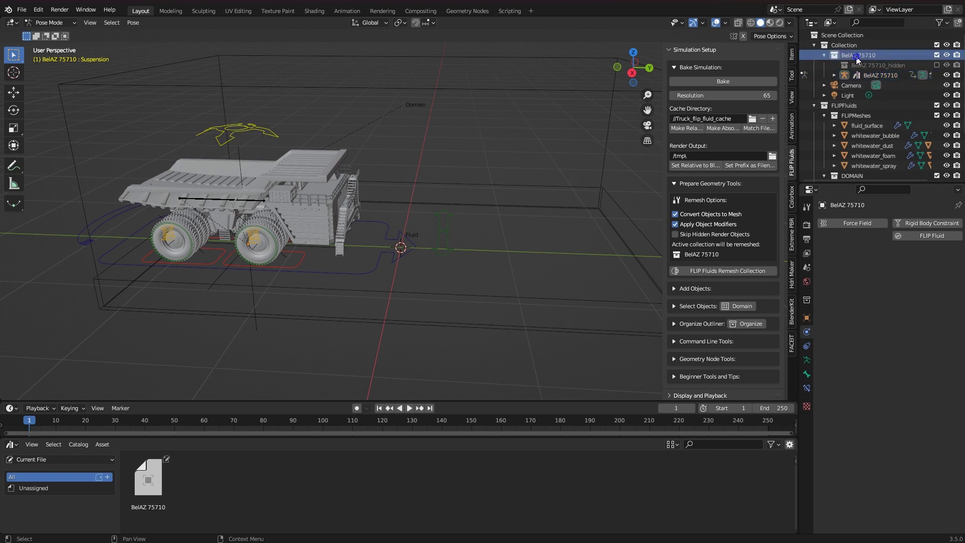
right_click(857, 56)
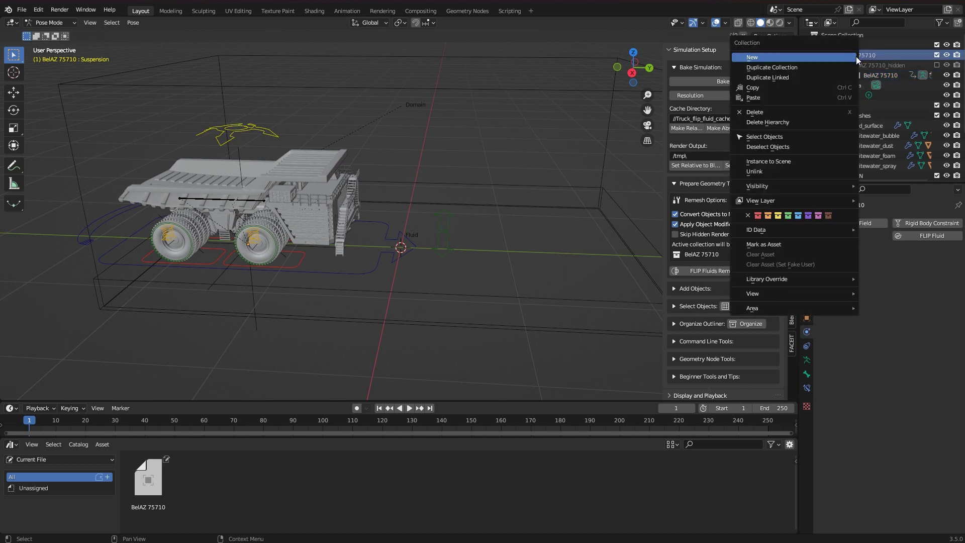
click(809, 68)
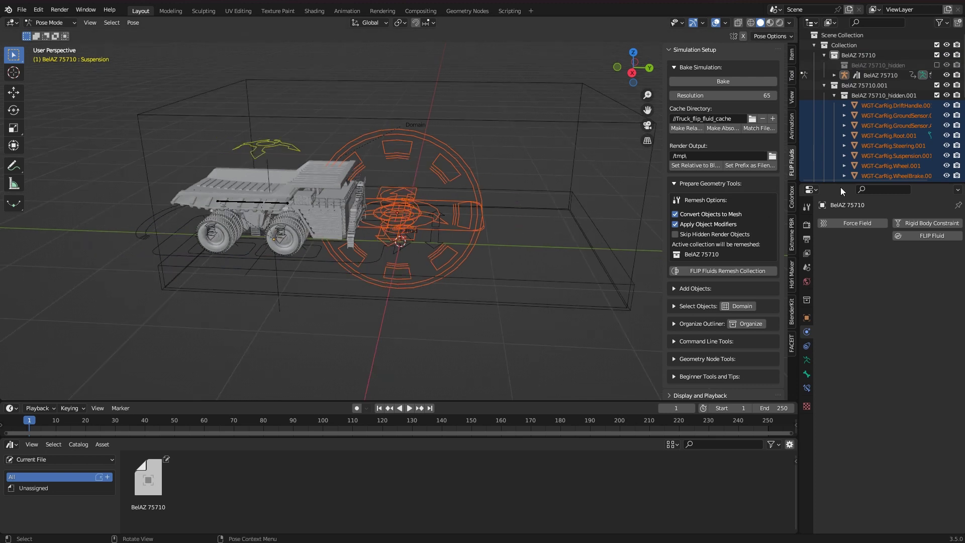
Rename the original collection BelAZ 75710.RENDER and hide it in the viewport
double_click(884, 55)
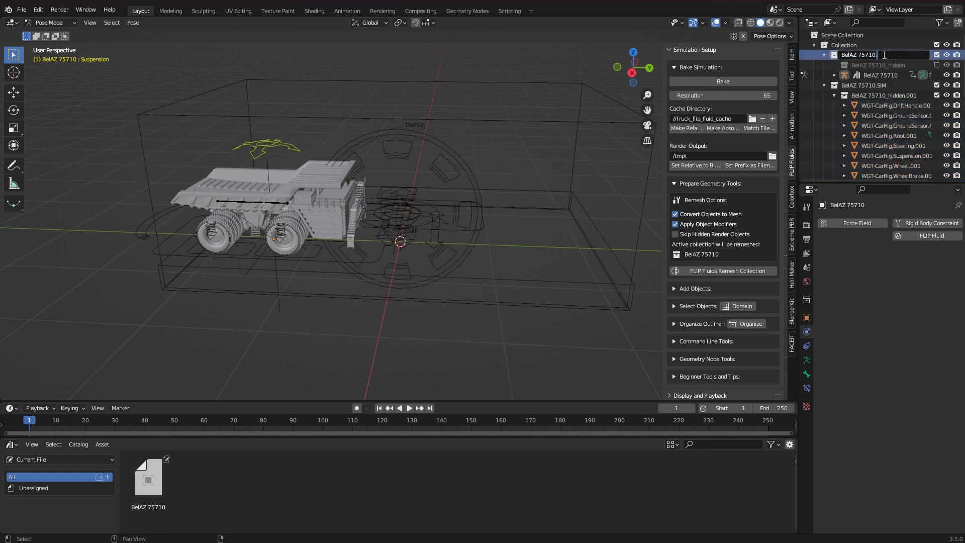
text(.RENDER)
key(Return)
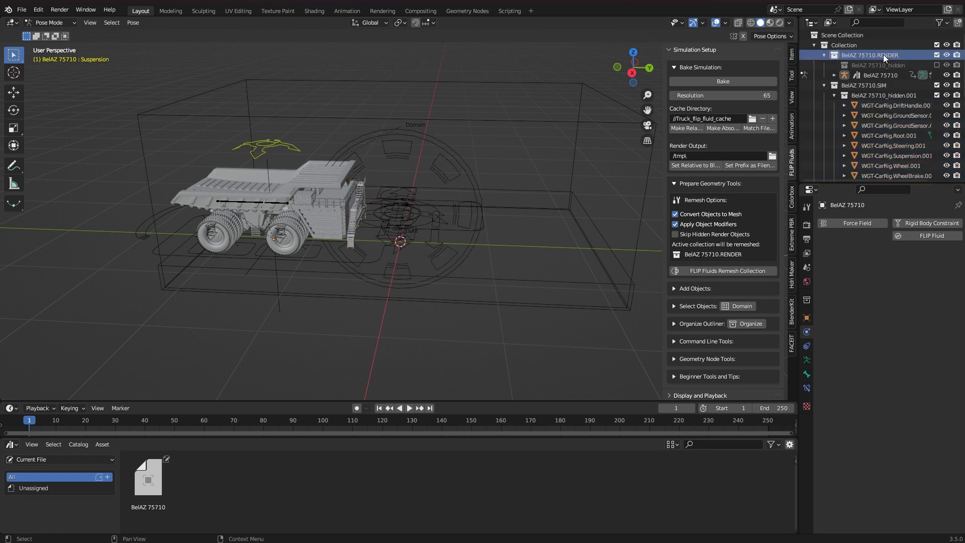
click(947, 55)
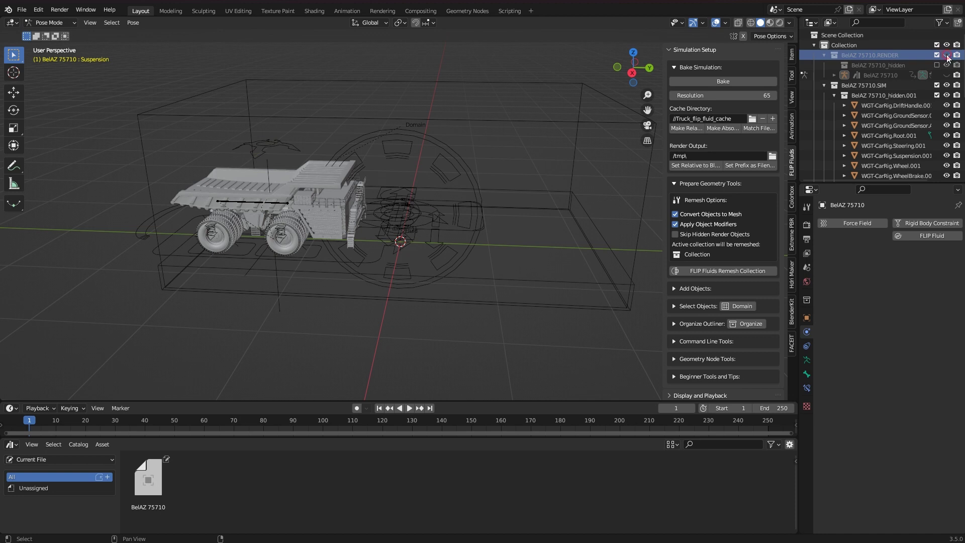
click(947, 55)
click(947, 55)
click(946, 55)
click(947, 56)
click(825, 56)
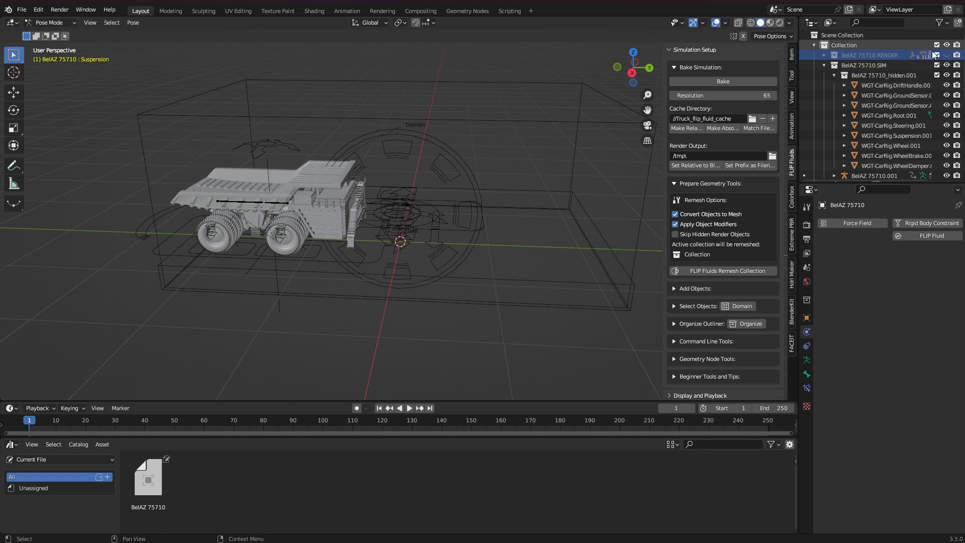
mouse_move(520, 210)
middle_down()
mouse_move(535, 206)
mouse_move(513, 194)
middle_up()
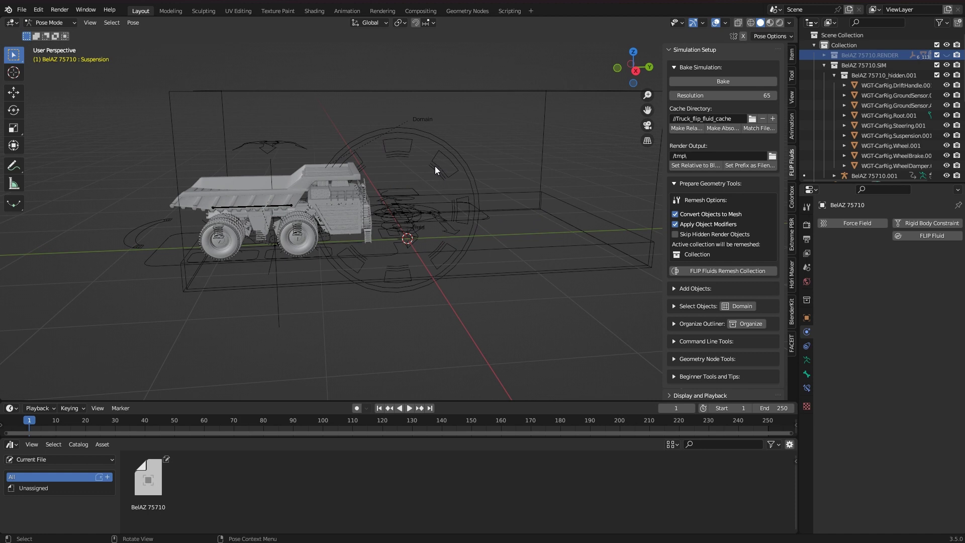
Play the truck drive animation, scrub back to the start, and clear the selection
key(space)
scroll(248, 260, up, 2)
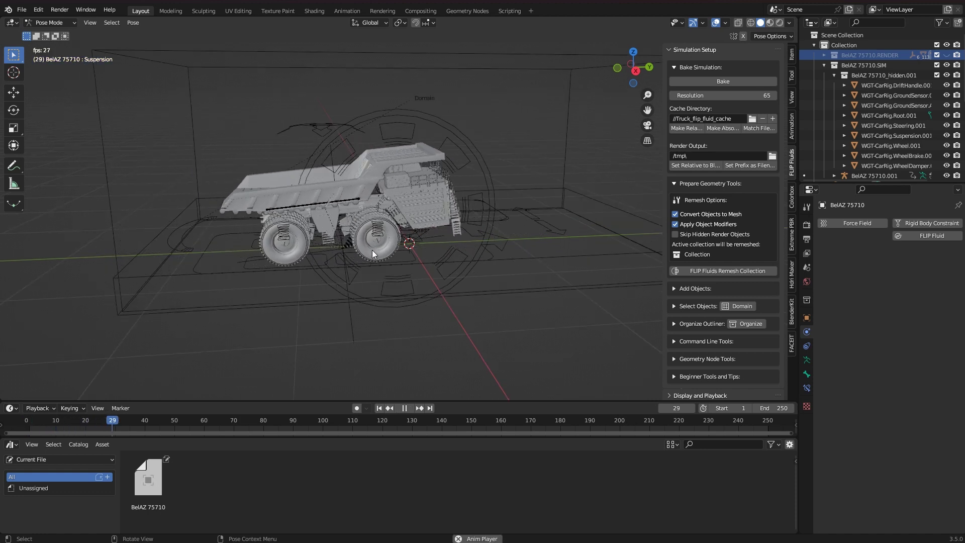
middle_drag(541, 252, 519, 258)
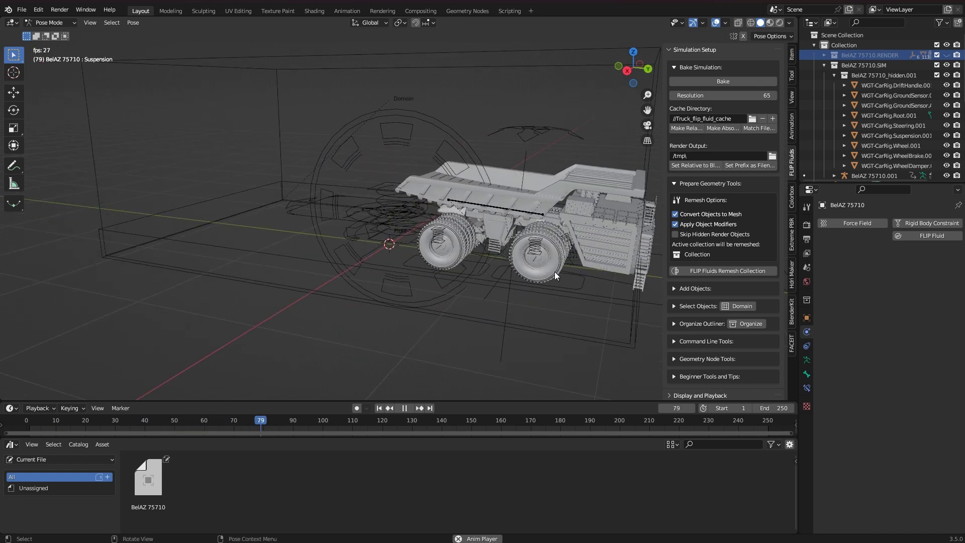
key(space)
drag(209, 420, 32, 421)
drag(505, 119, 404, 260)
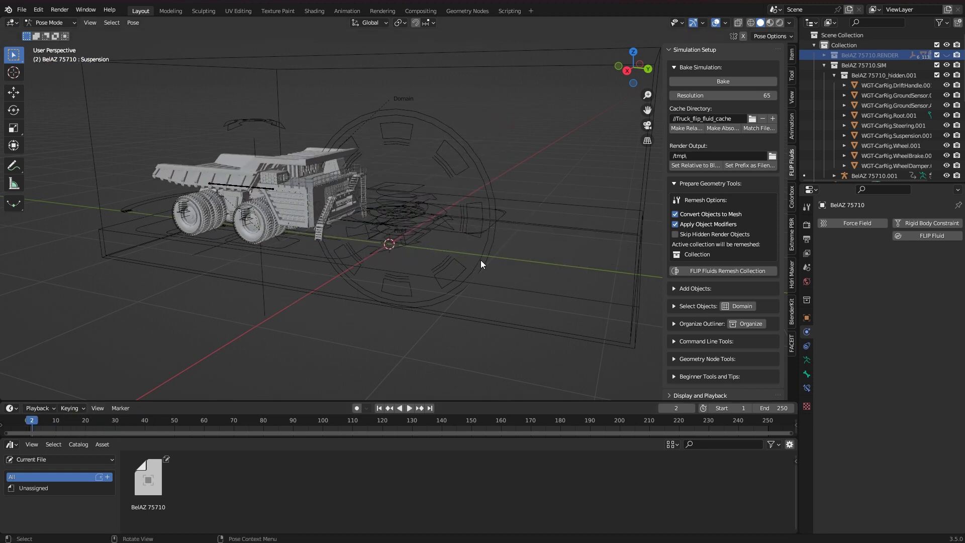
click(490, 236)
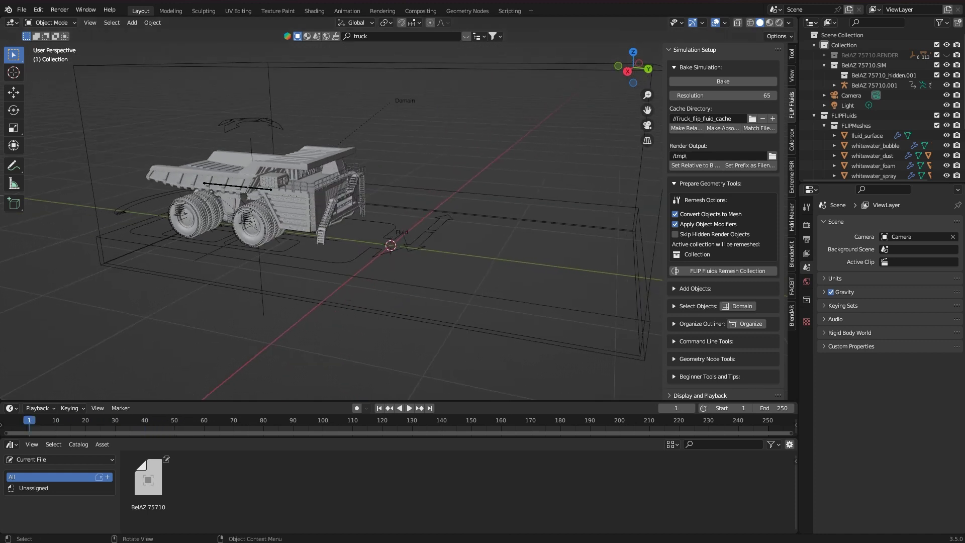
Expand the Prepare Geometry Tools options in the FLIP Fluids sidebar to enable Skip Hidden Render Objects
scroll(413, 232, up, 1)
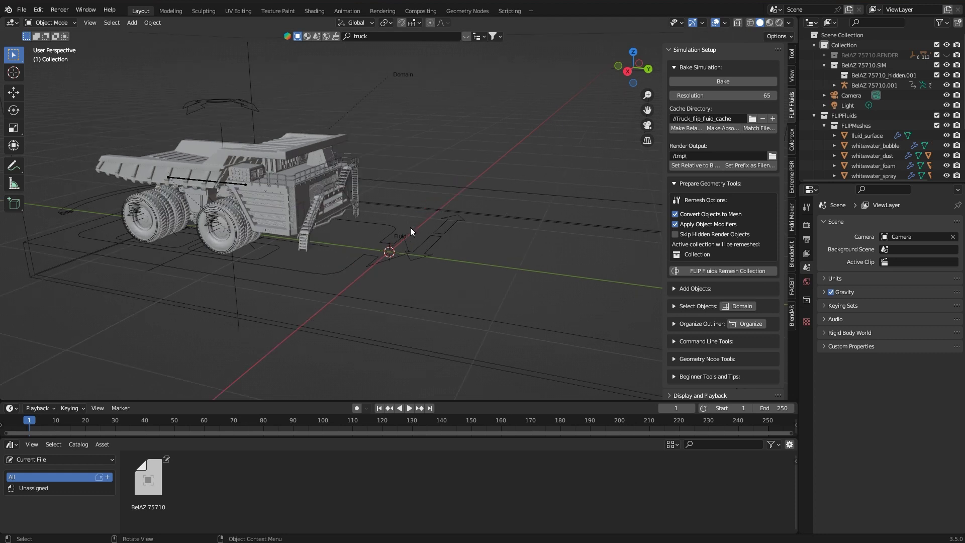
click(675, 184)
middle_drag(375, 237, 442, 237)
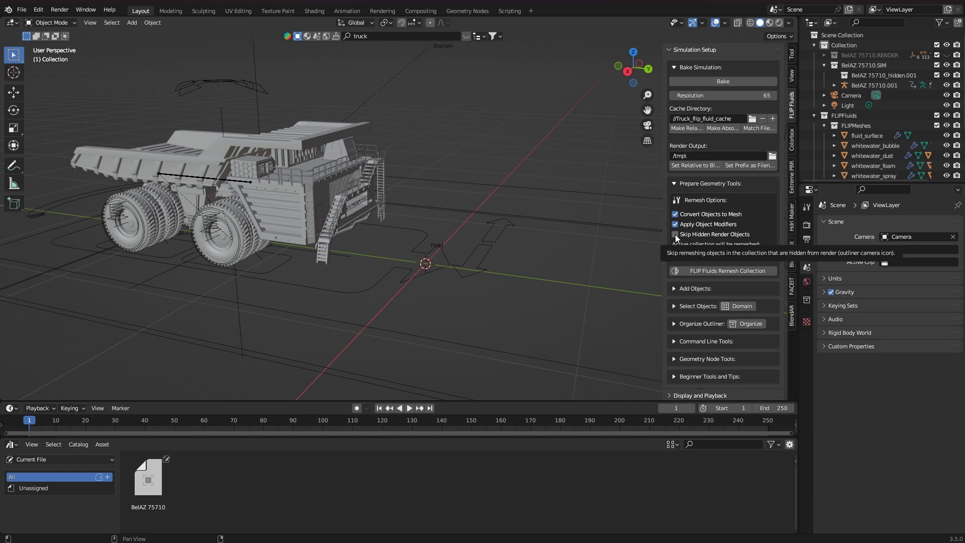
Play the truck animation briefly, then scrub back near the start
key(space)
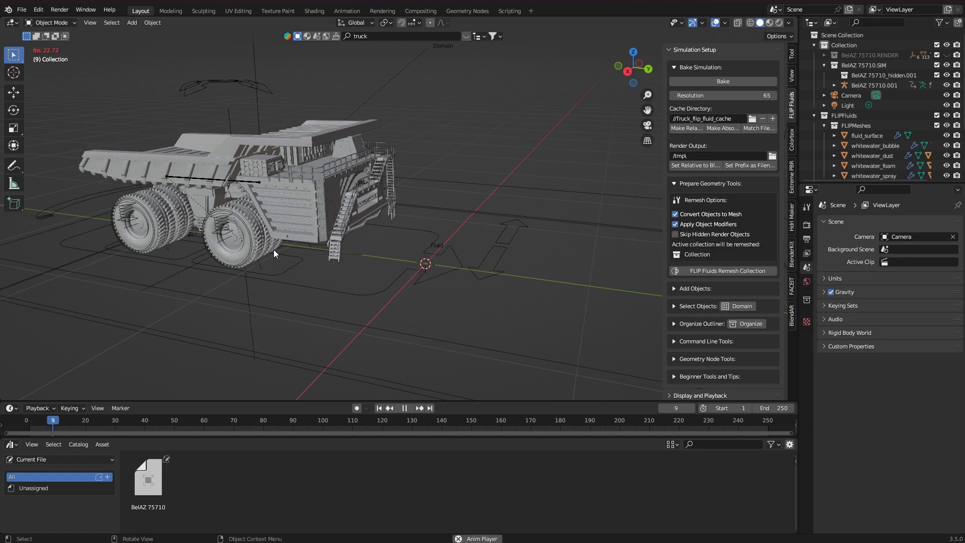
key(space)
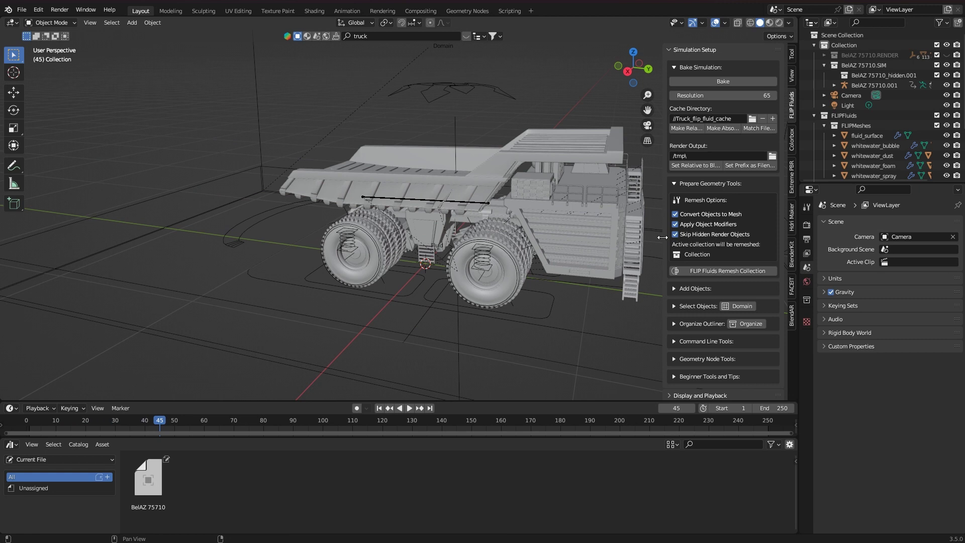
drag(164, 422, 46, 425)
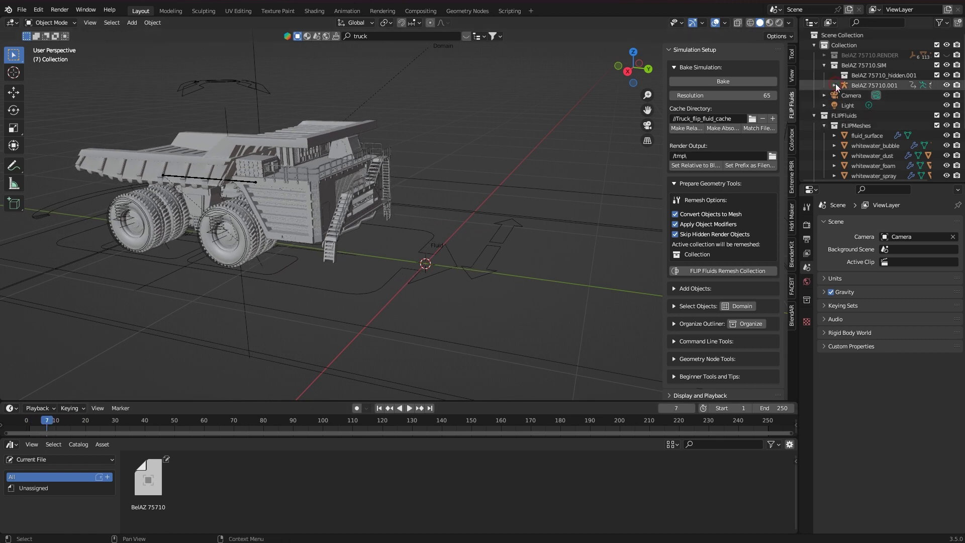
Expand BelAZ 75710.001, select its four wheel objects and preview their animation from frame 1
click(835, 85)
scroll(865, 108, down, 2)
click(882, 105)
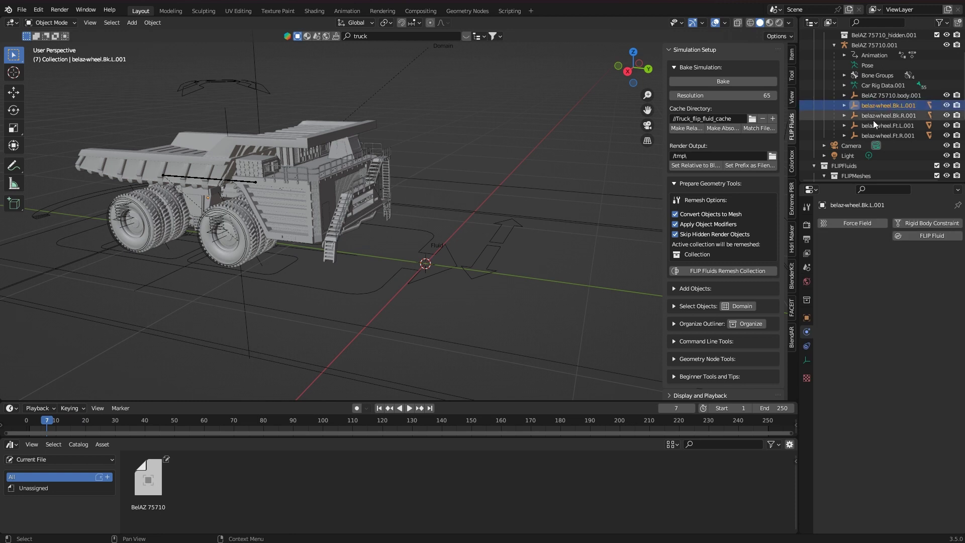
click(873, 118)
click(874, 125)
click(889, 134)
key(space)
key(space)
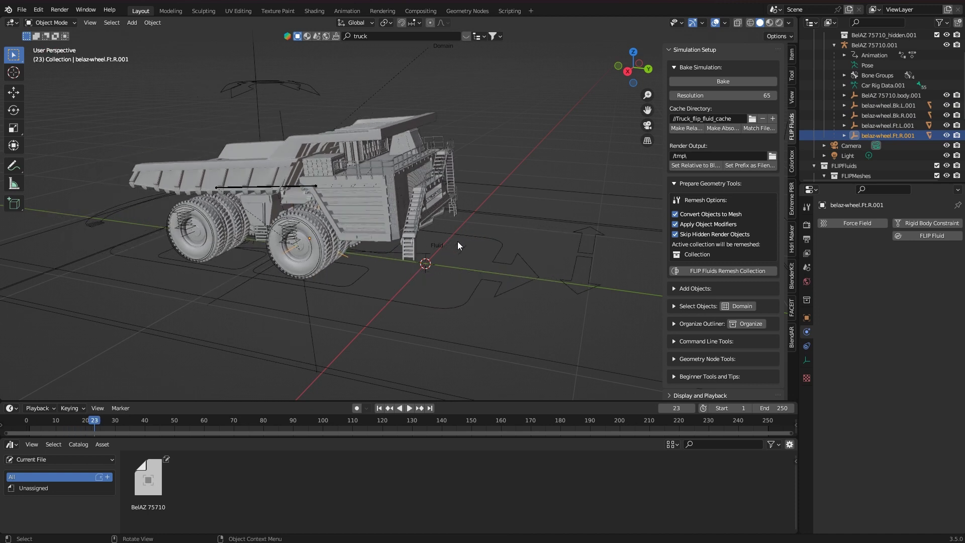
key(shift+Left)
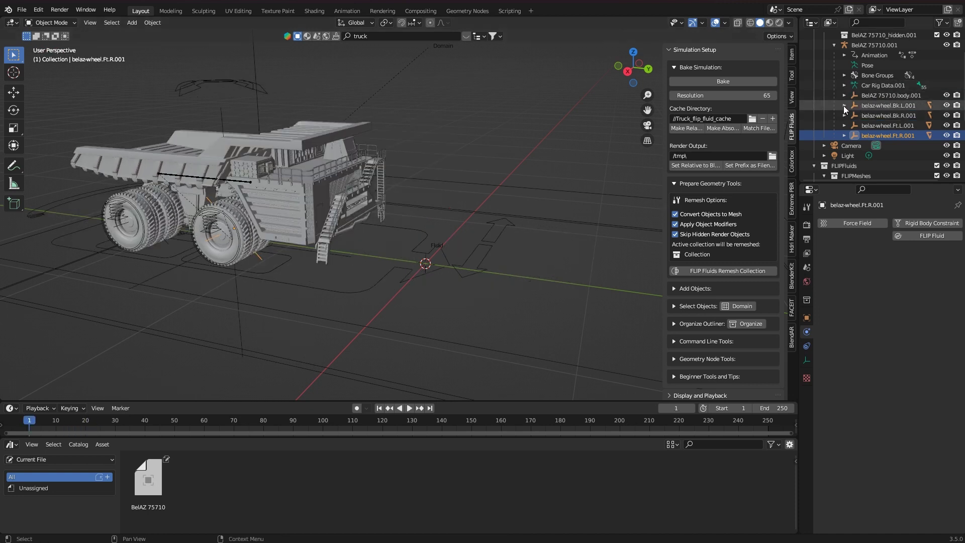
Exclude belaz-wheel.Bk.L.001, Bk.R.001 and Ft.R.001 from rendering
click(957, 105)
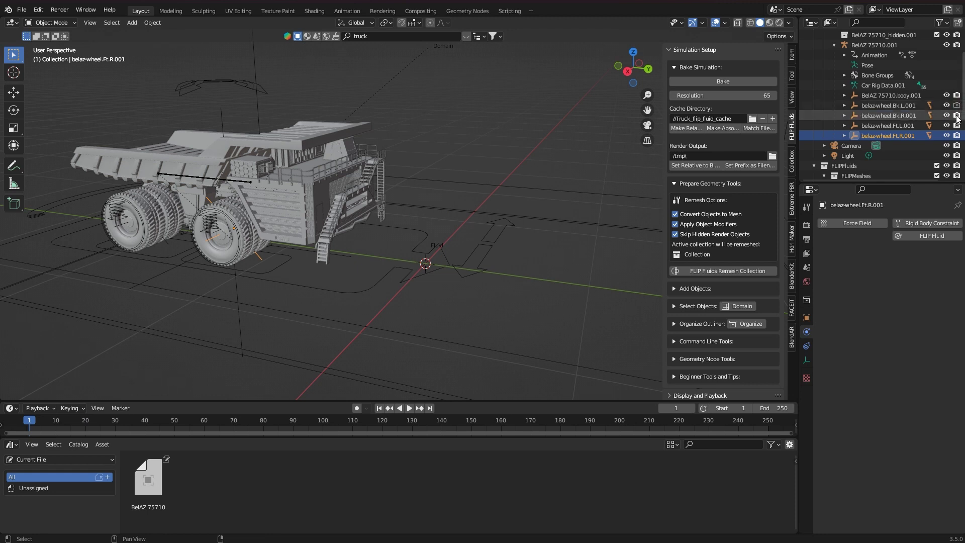
click(957, 116)
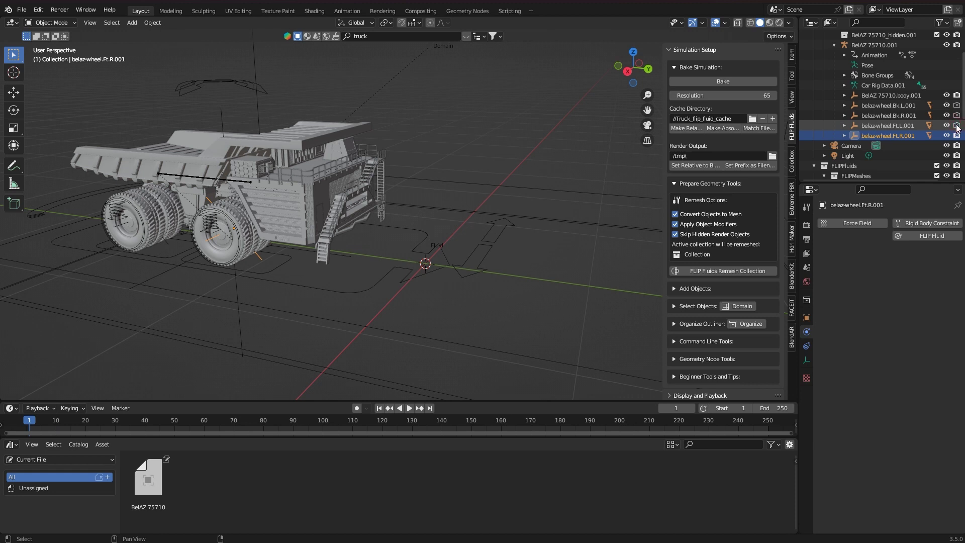
click(957, 135)
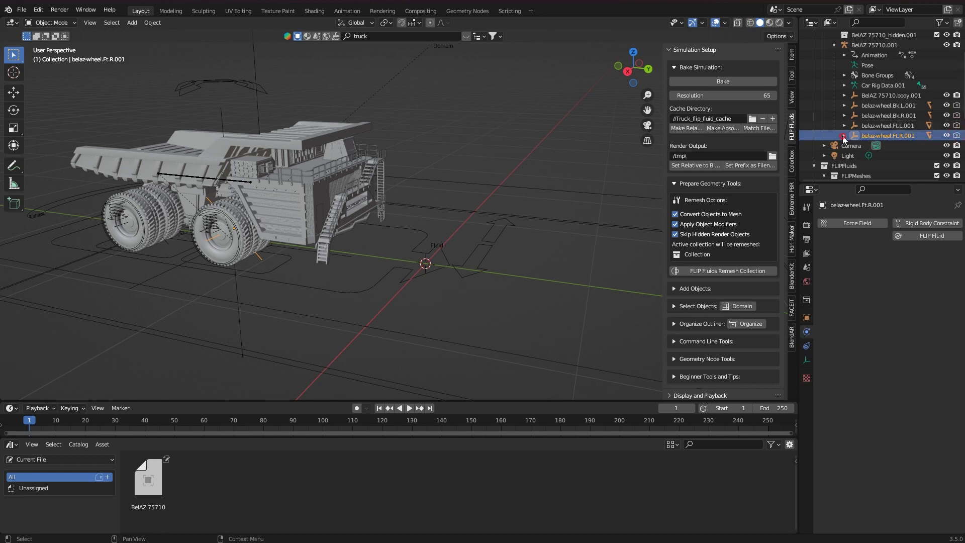
click(844, 135)
scroll(860, 150, down, 2)
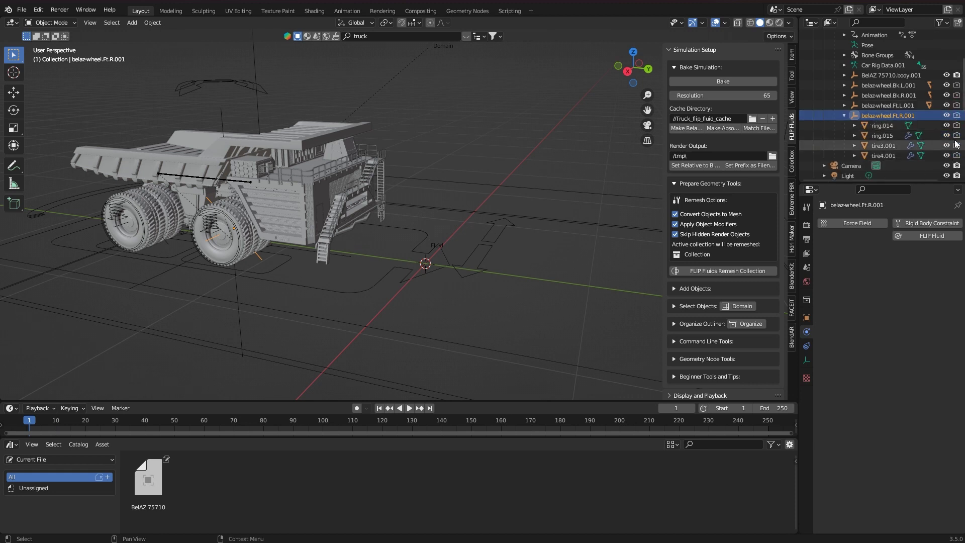
click(844, 105)
click(844, 105)
Make BelAZ 75710.SIM the active collection and remesh it into one joined object
click(844, 112)
scroll(857, 86, up, 5)
click(867, 65)
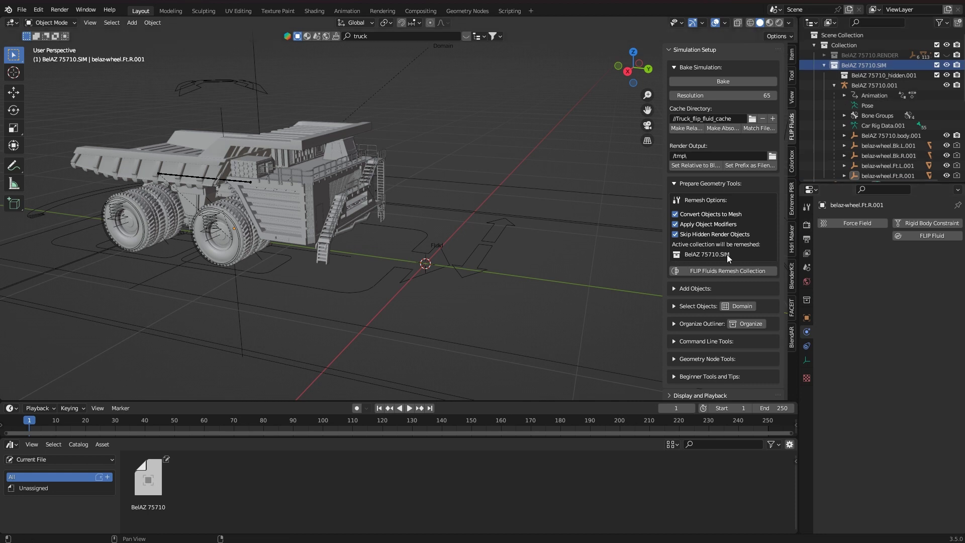
click(770, 271)
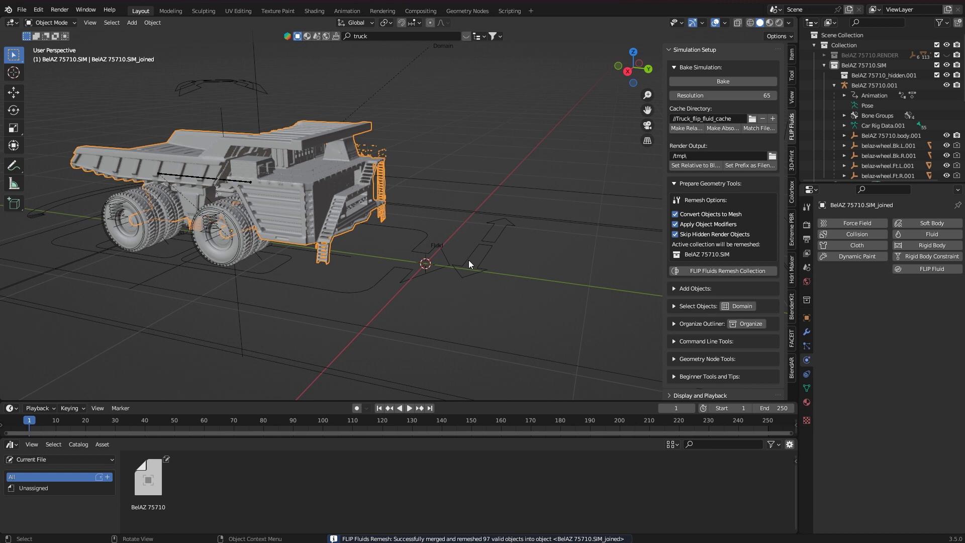
Recentre and orbit the view, play the animation, and jump back to the start
shift+middle_drag(457, 260, 515, 267)
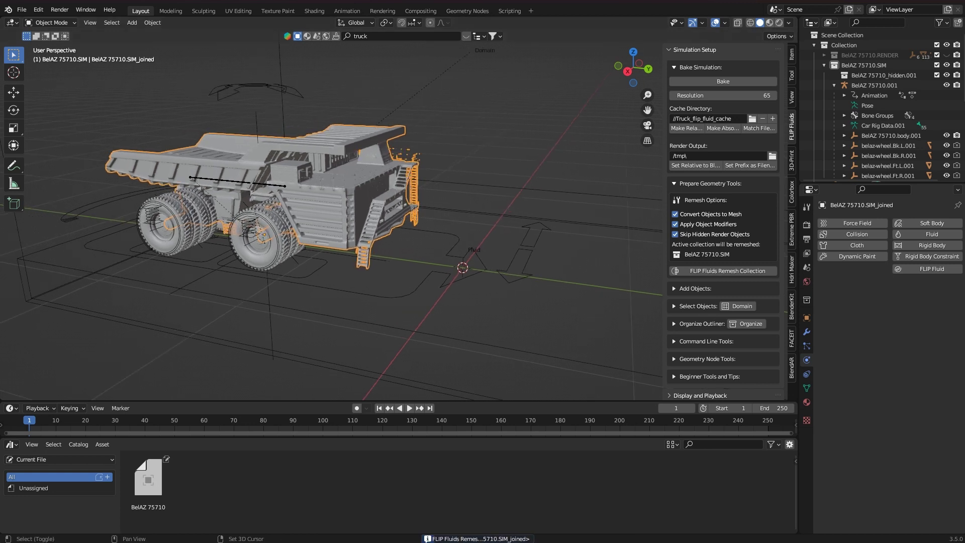
scroll(453, 252, up, 1)
scroll(384, 243, up, 1)
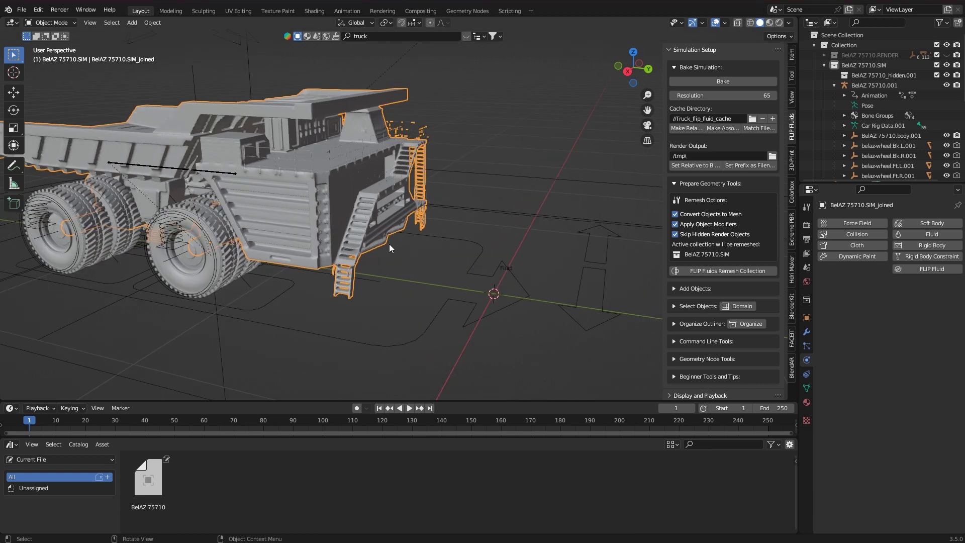
middle_drag(389, 244, 454, 251)
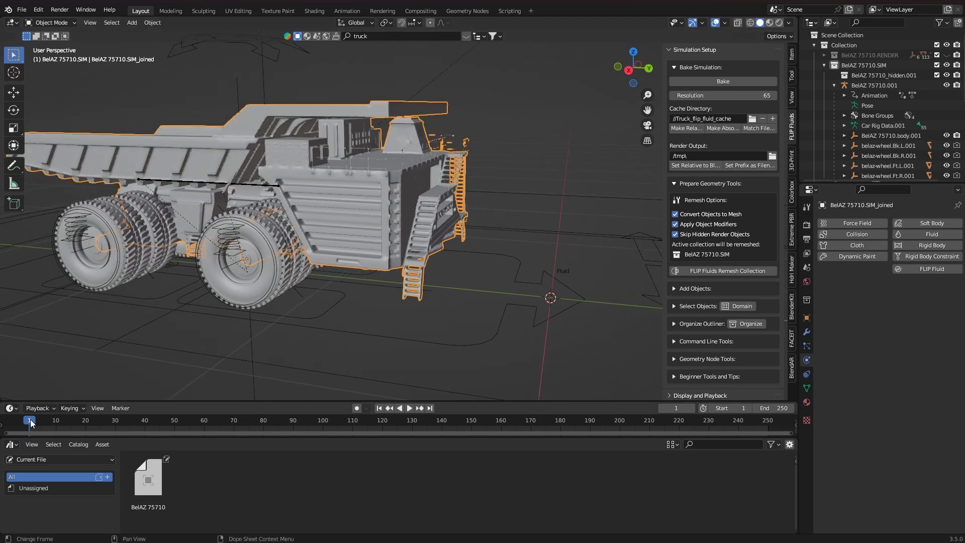
key(space)
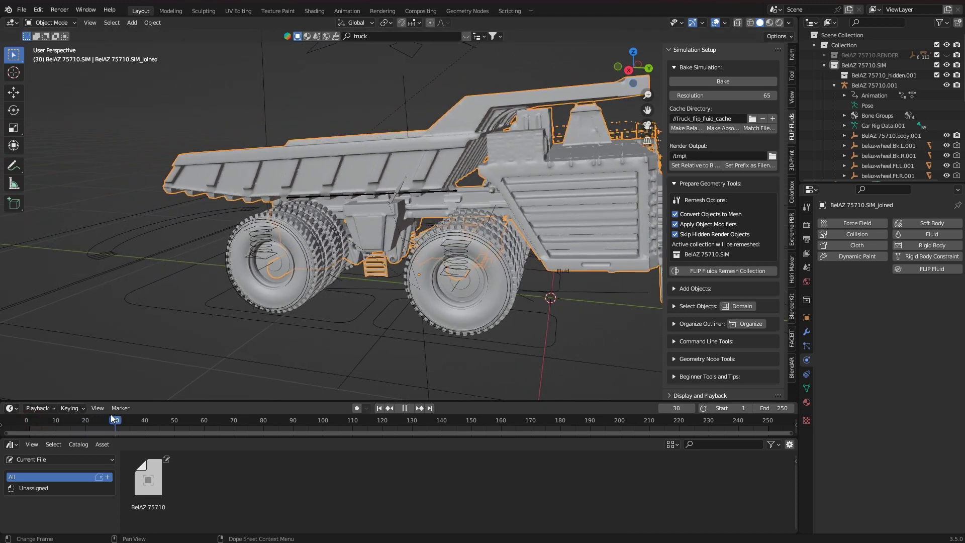
drag(109, 415, 41, 402)
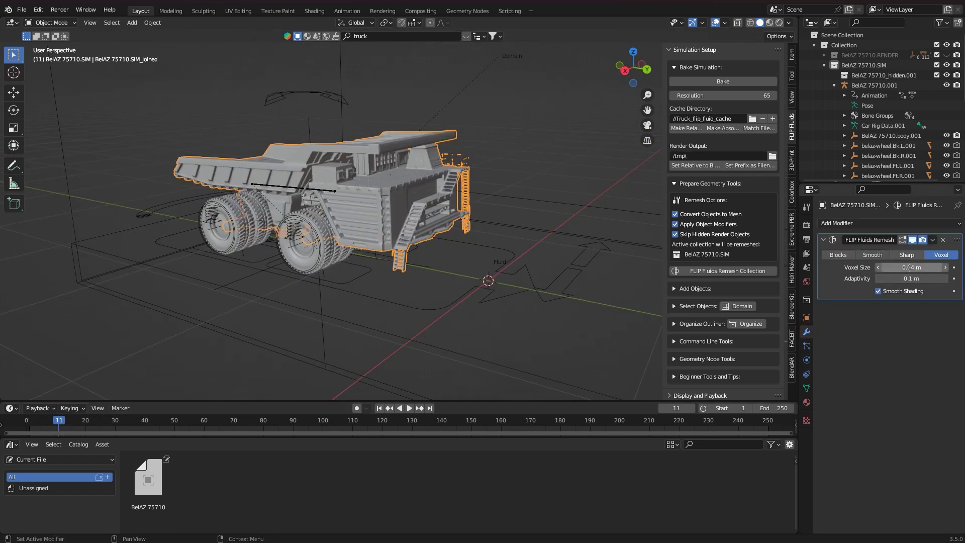
Set the FLIP Fluids Remesh voxel size to 0.05 m and apply the modifier
click(909, 268)
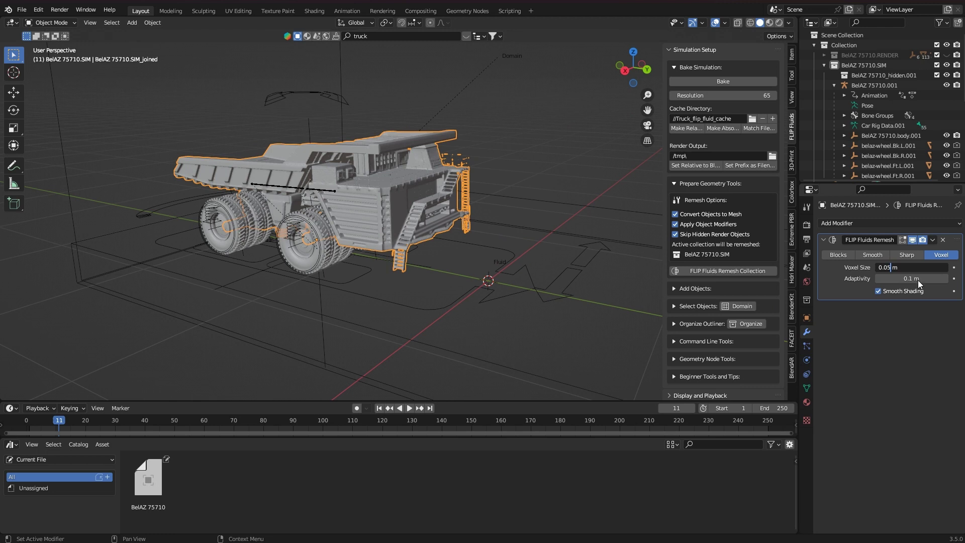
key(Return)
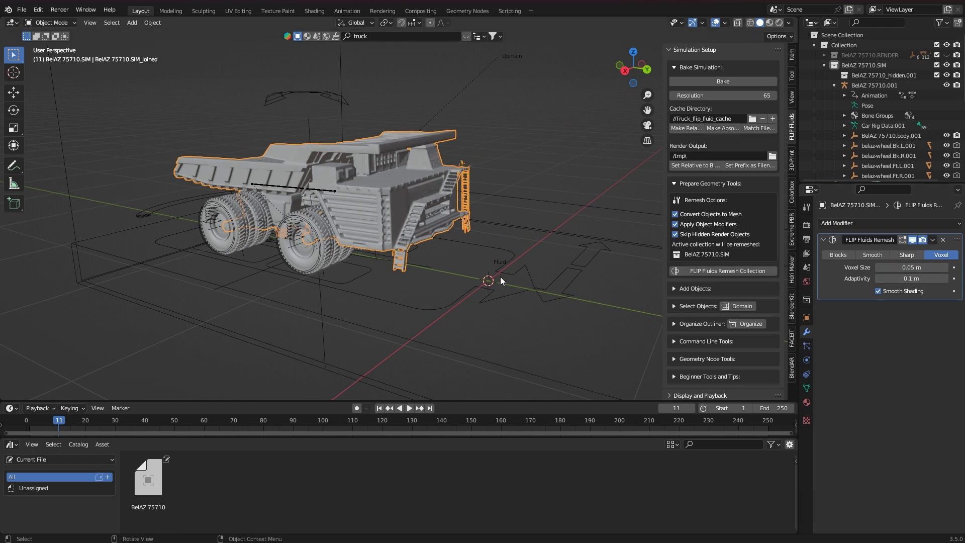
scroll(499, 276, up, 1)
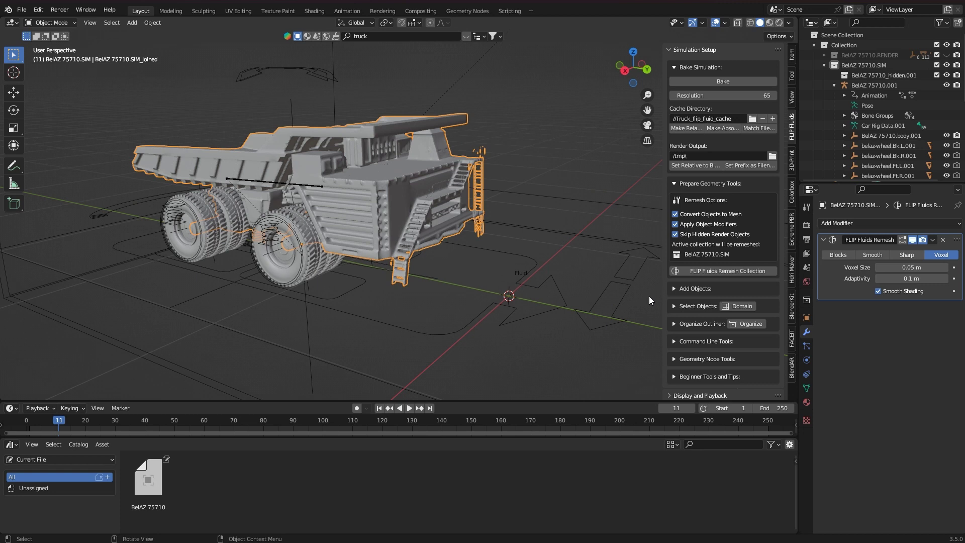
click(933, 240)
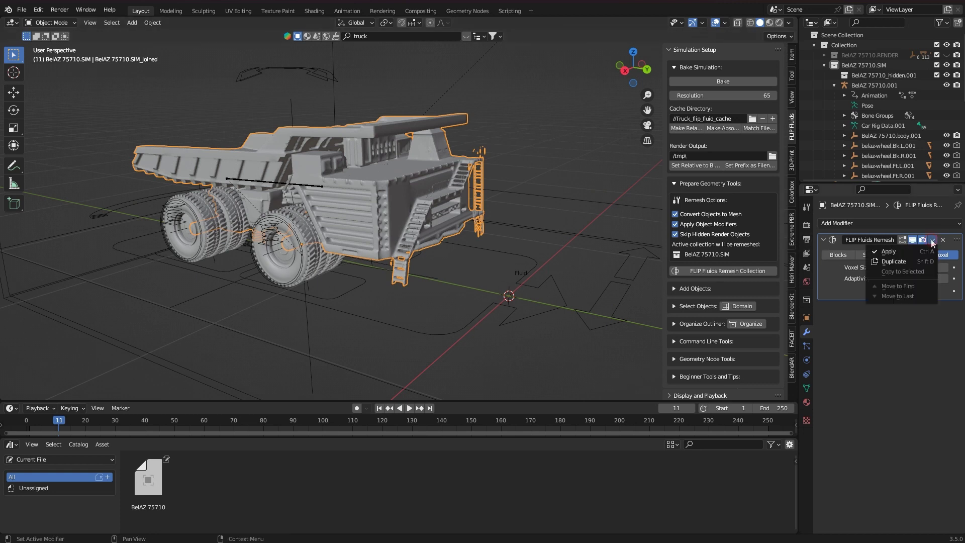
click(900, 250)
Add a Decimate modifier with ratio 0.05 and apply it, leaving 25558 faces
click(843, 220)
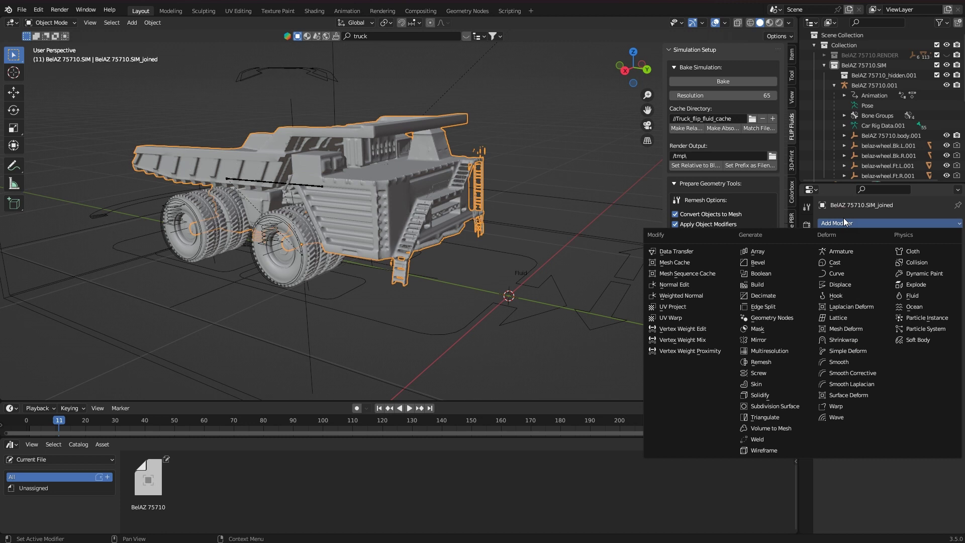
click(764, 295)
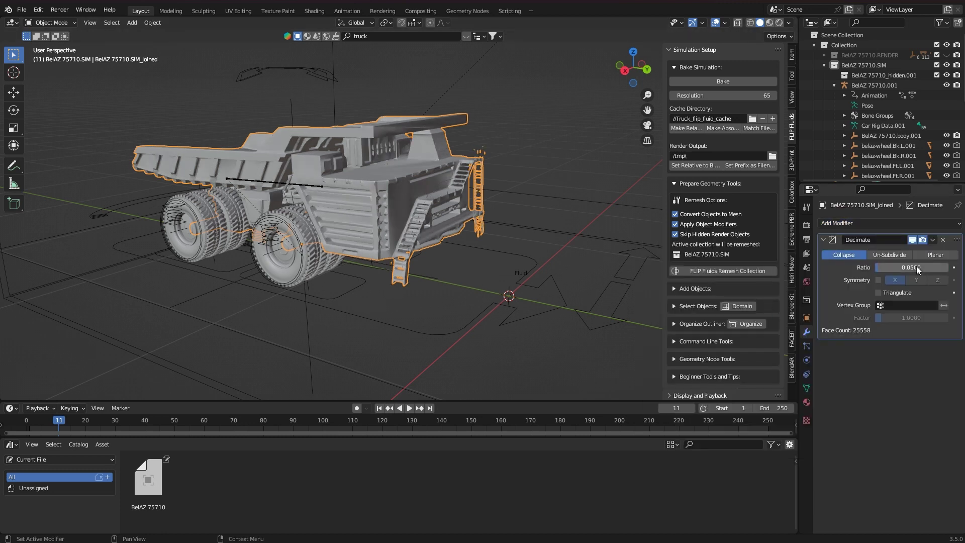
key(Return)
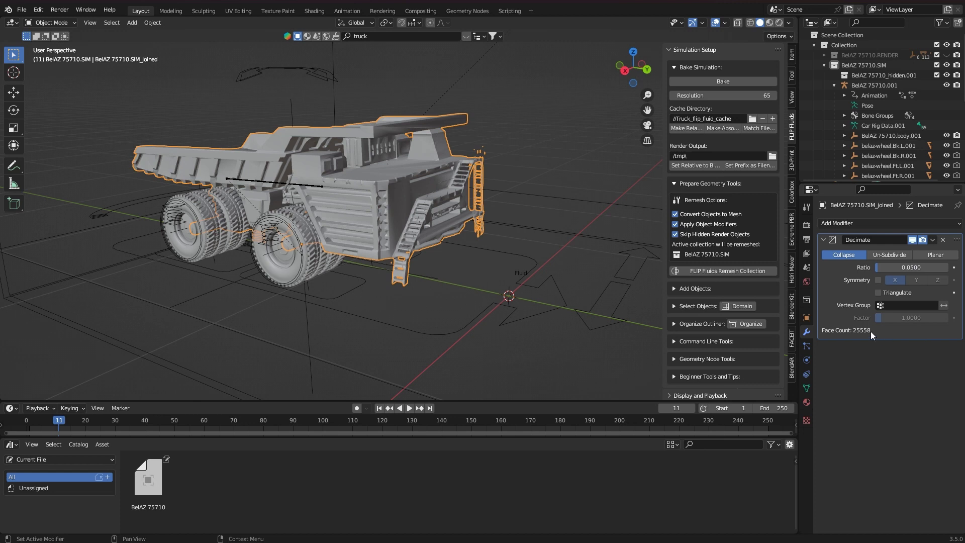
click(933, 239)
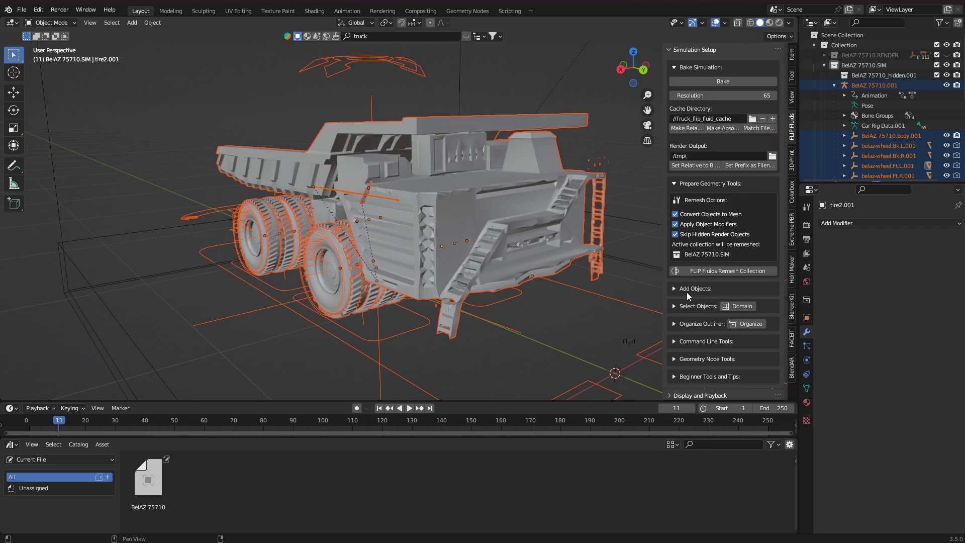
Make the selected truck parts FLIP Fluids obstacles
click(673, 288)
scroll(674, 287, down, 2)
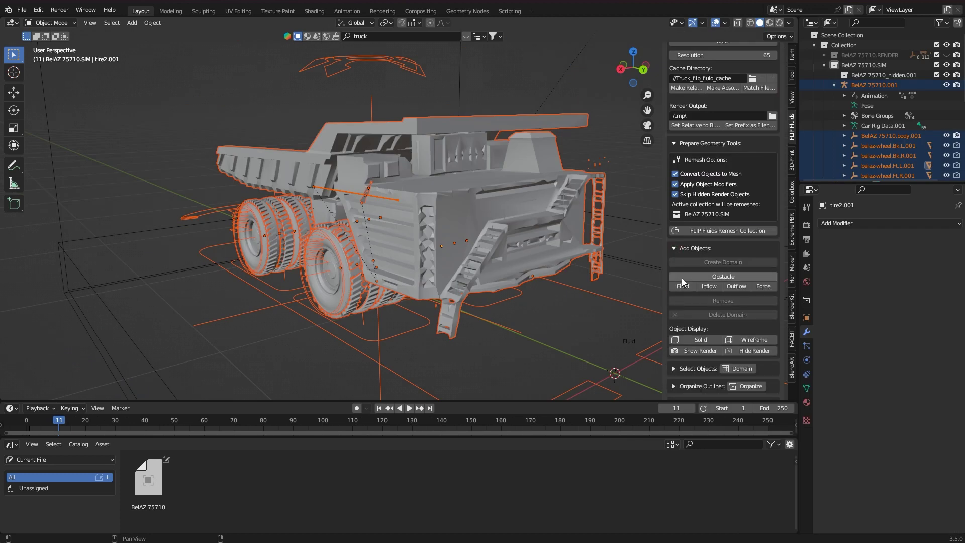
click(741, 276)
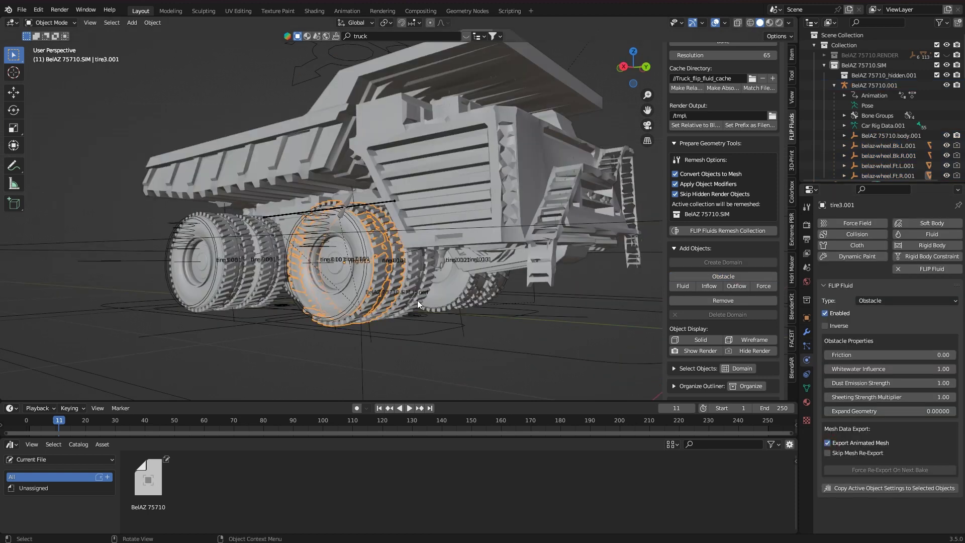
Enable Export Animated Mesh on the next tire and on rear tire 5.001
click(412, 285)
click(827, 443)
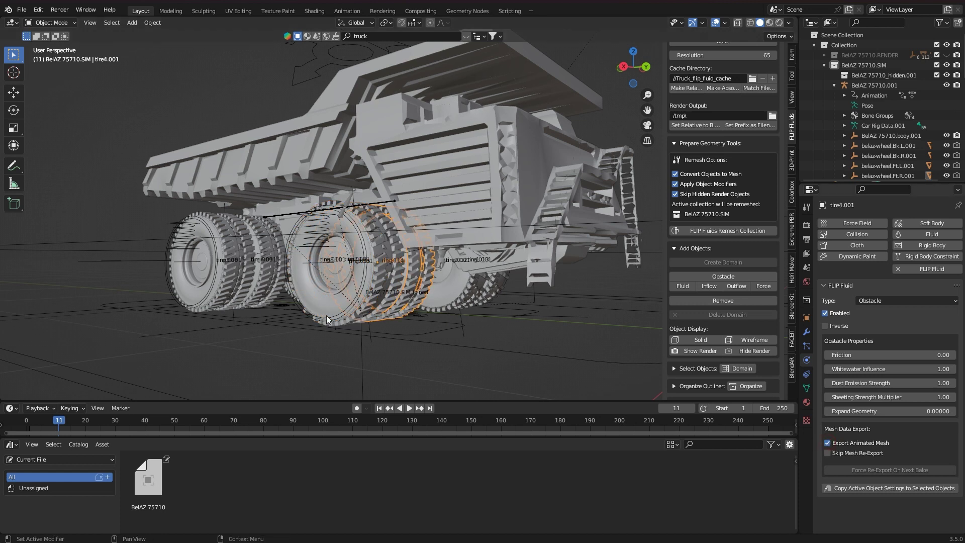
click(224, 280)
click(827, 443)
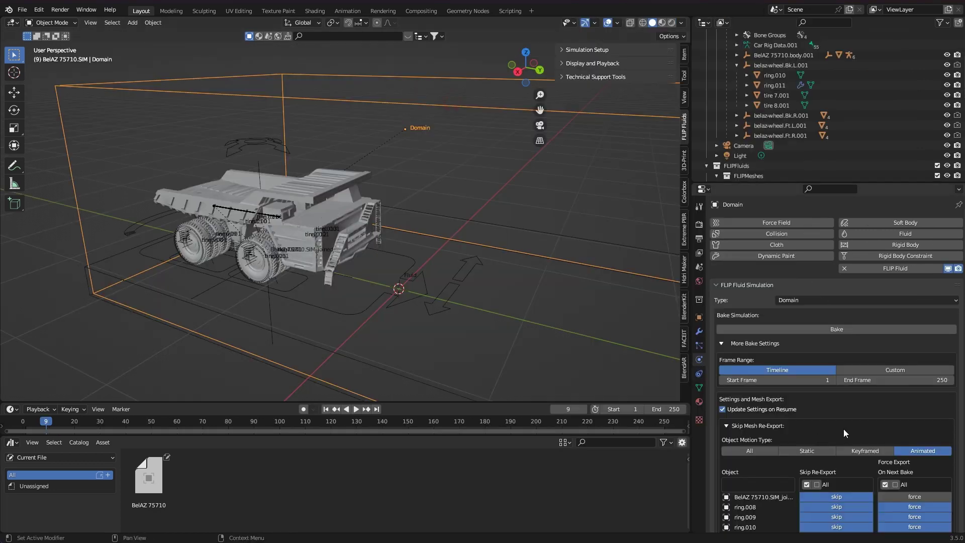
Turn Force Export All back on under the Domain's Skip Mesh Re-Export settings
scroll(843, 429, down, 1)
scroll(847, 426, down, 6)
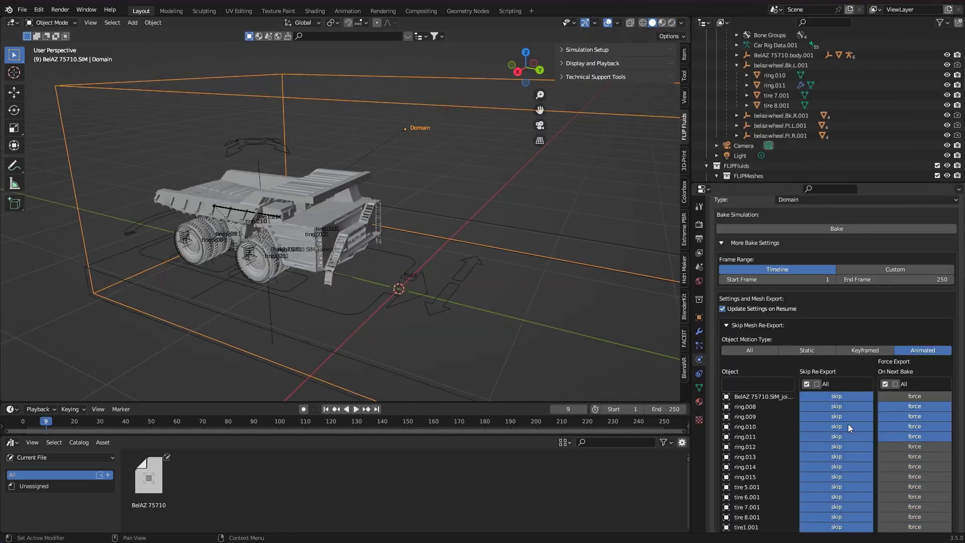
click(895, 323)
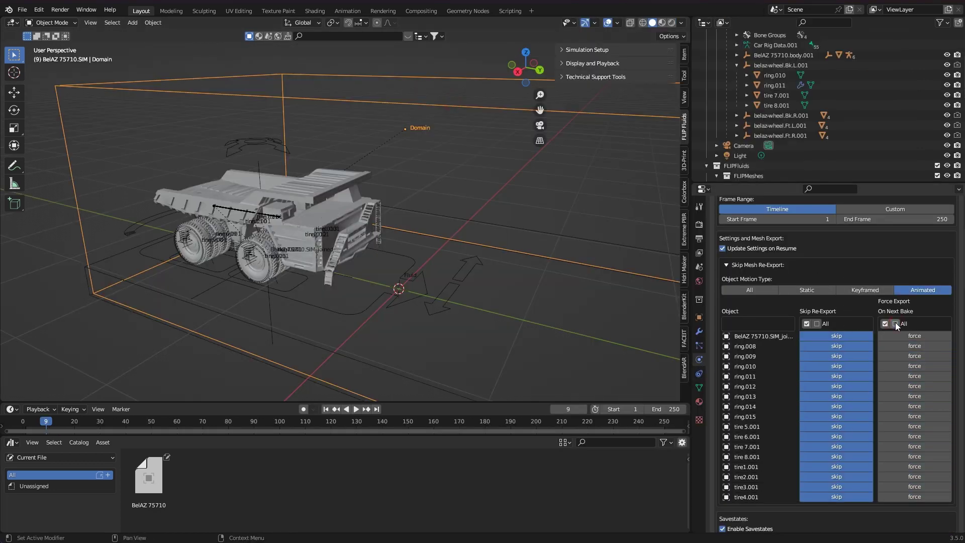
click(885, 323)
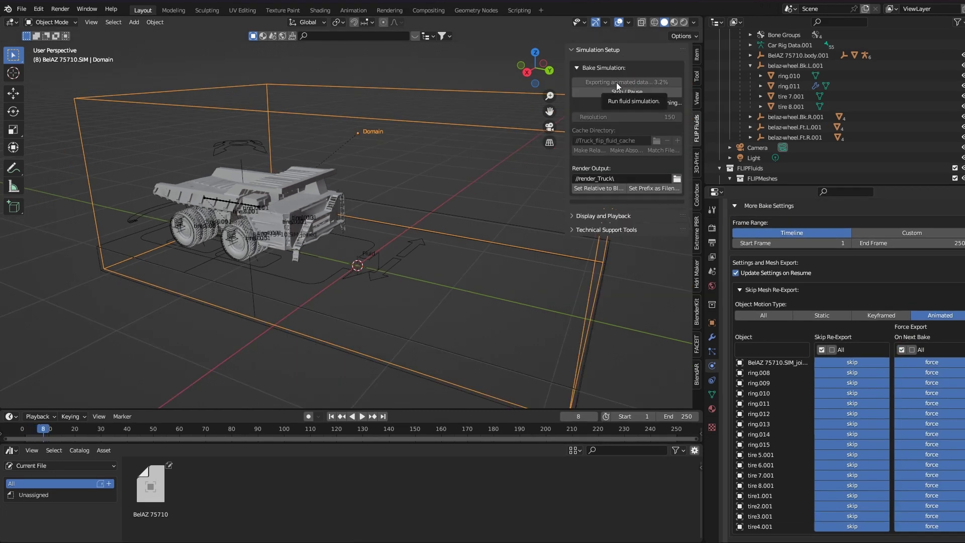
scroll(469, 330, down, 3)
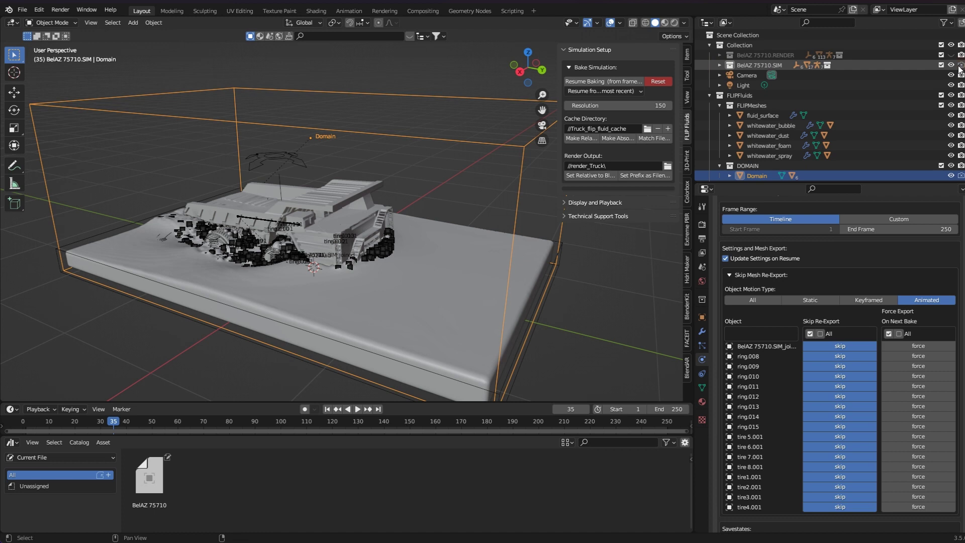
Hide BelAZ 75710.SIM, show BelAZ 75710.RENDER, and inspect the truck in the fluid
click(951, 66)
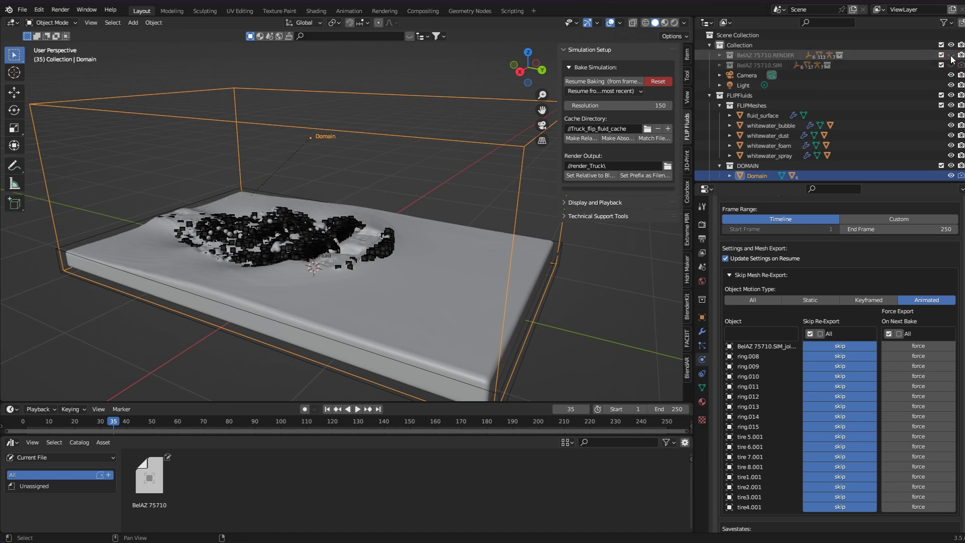
click(951, 56)
scroll(397, 272, up, 6)
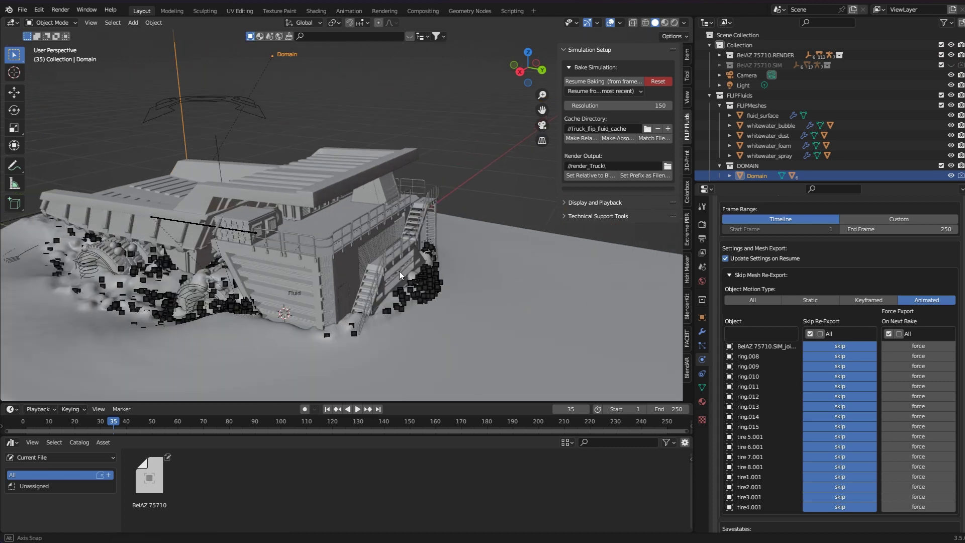
mouse_move(400, 271)
middle_down()
mouse_move(427, 266)
mouse_move(405, 268)
middle_up()
Compare SIM and RENDER visibility, leave SIM hidden, and play the fluid simulation
click(952, 65)
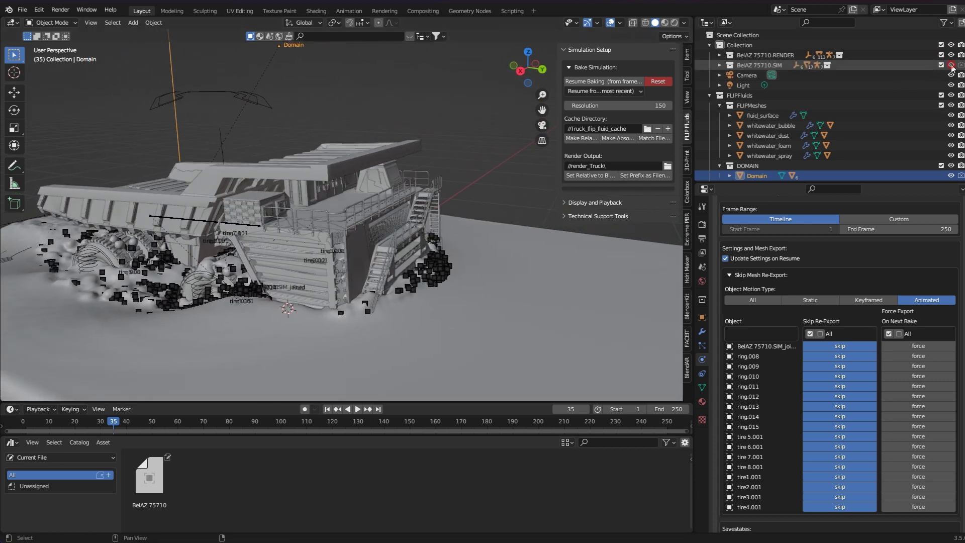
click(951, 56)
click(951, 55)
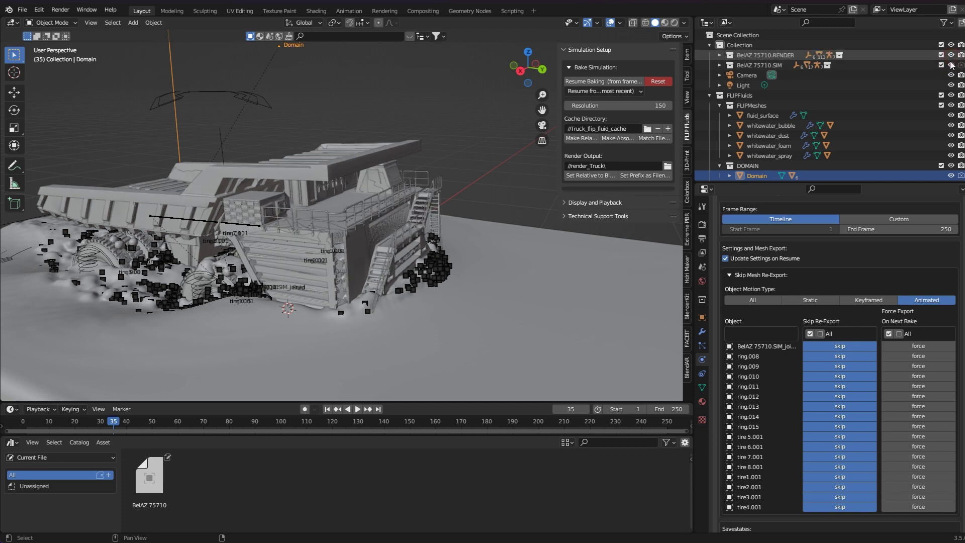
click(952, 66)
scroll(480, 282, down, 4)
key(space)
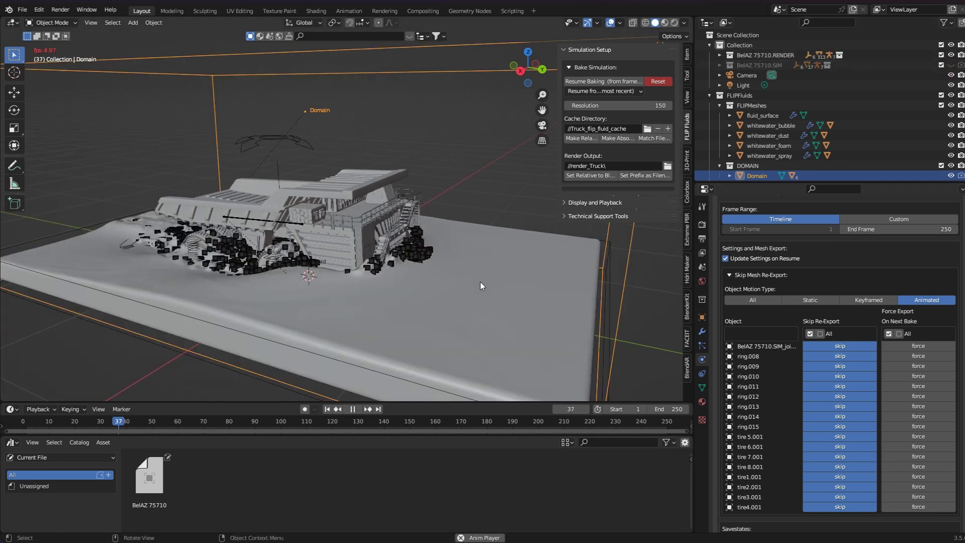